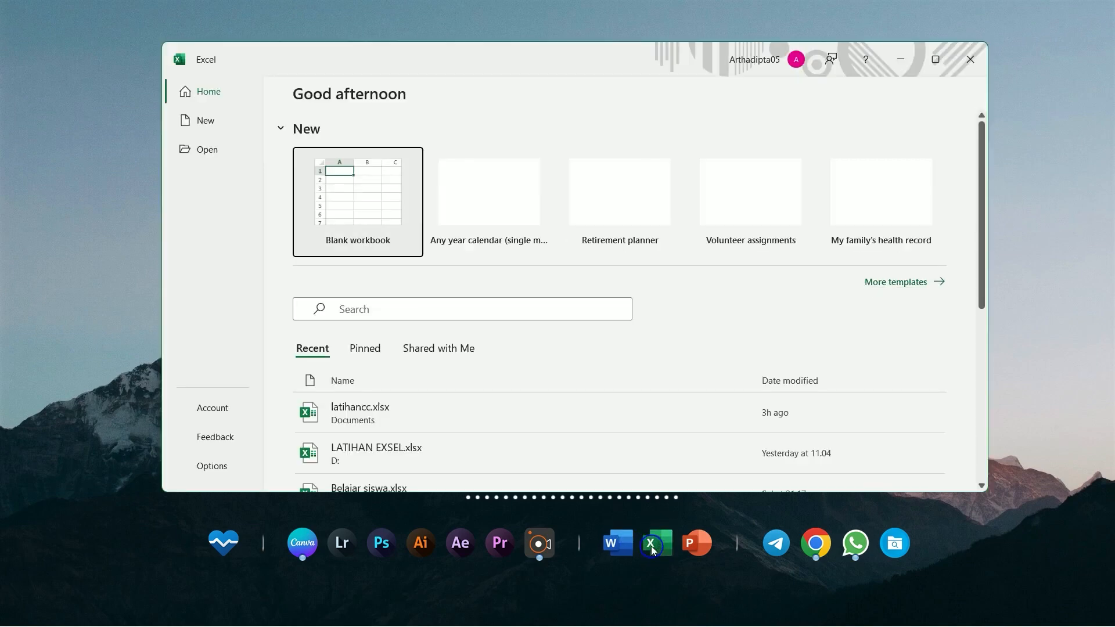
# Maximize the start window and create a new blank workbook.
pyautogui.click(361, 352)
pyautogui.click(935, 59)
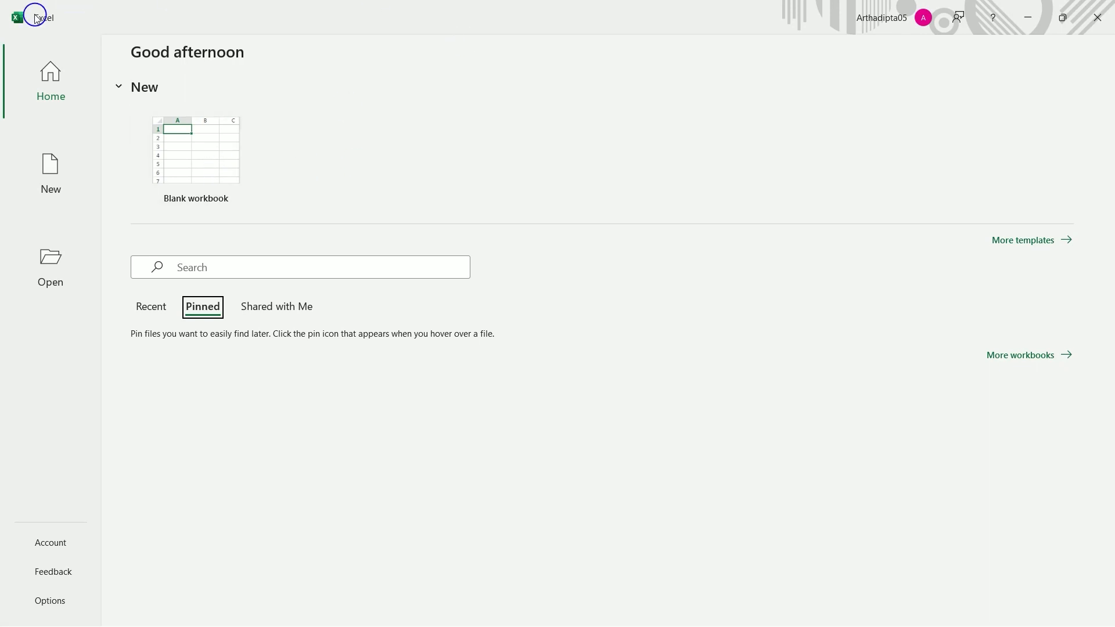
pyautogui.click(202, 154)
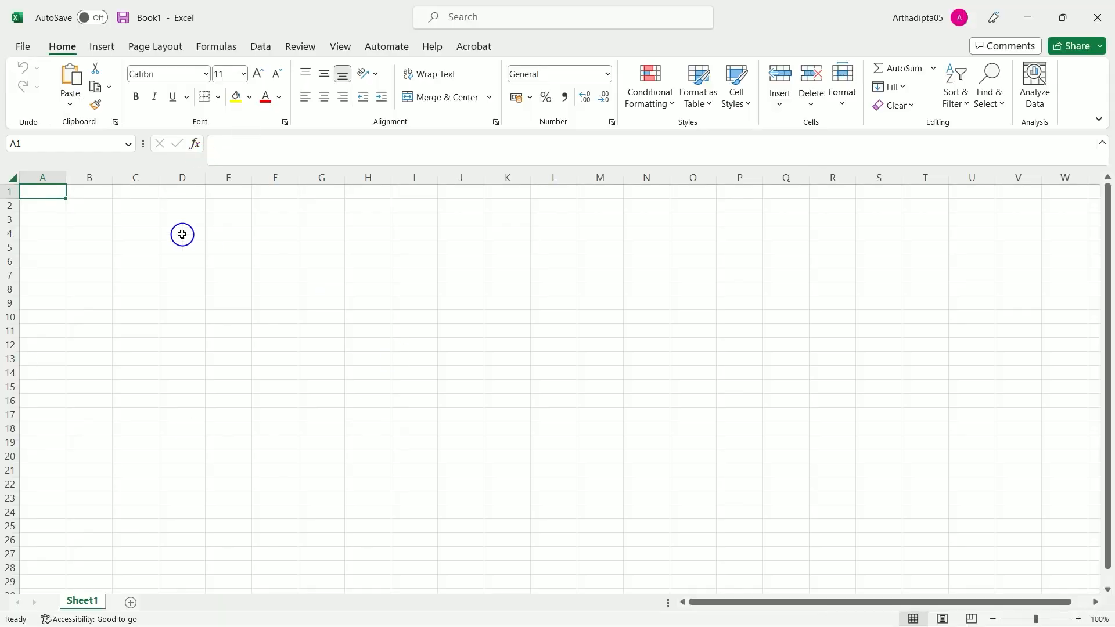
pyautogui.moveTo(97, 219); pyautogui.dragTo(952, 403)
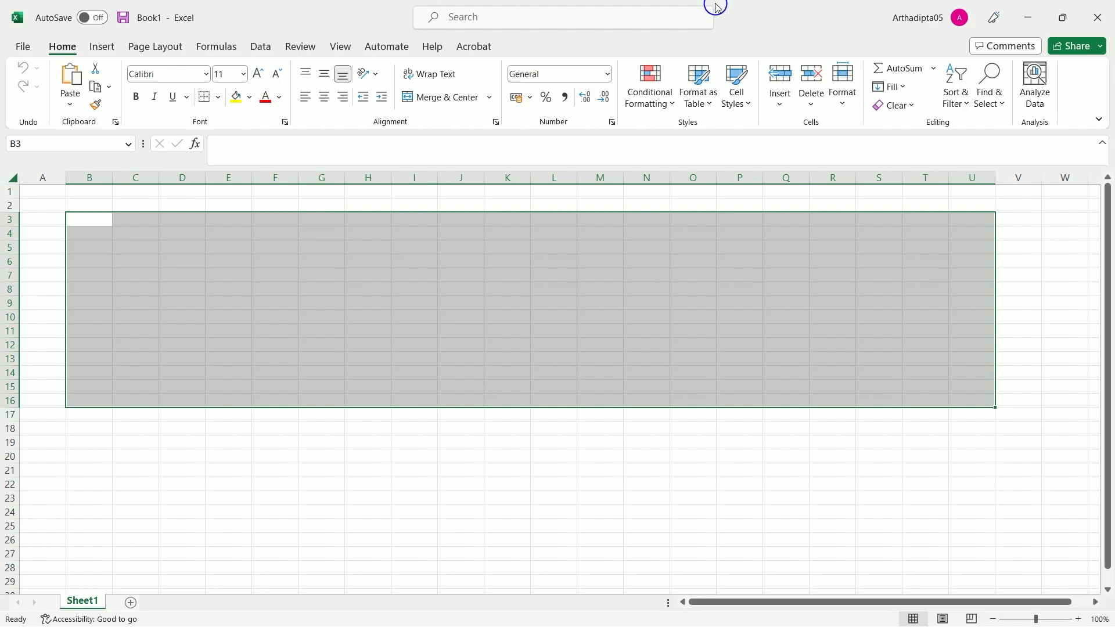
pyautogui.moveTo(237, 378); pyautogui.dragTo(448, 530)
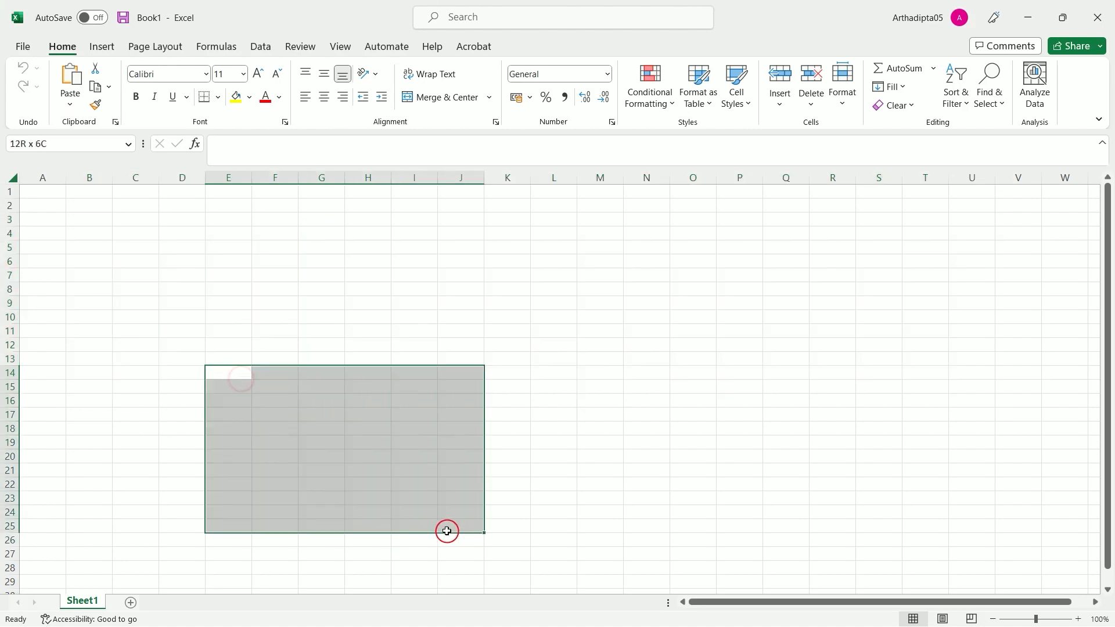
pyautogui.click(34, 191)
pyautogui.moveTo(34, 191); pyautogui.dragTo(326, 538)
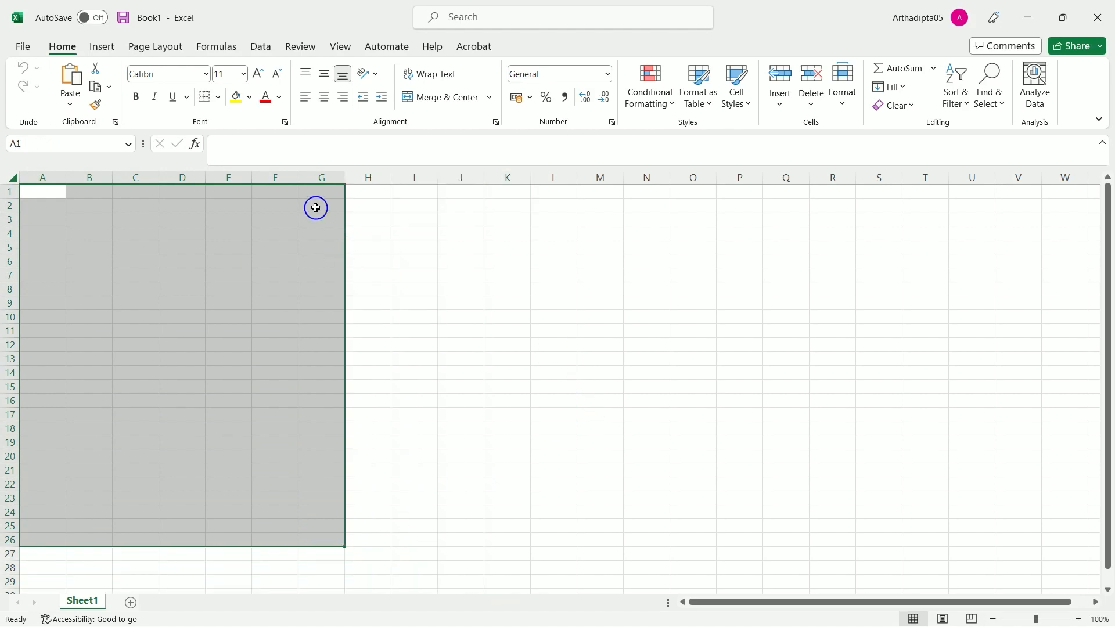
pyautogui.click(216, 337)
pyautogui.click(33, 191)
pyautogui.click(193, 198)
pyautogui.click(321, 196)
pyautogui.click(462, 195)
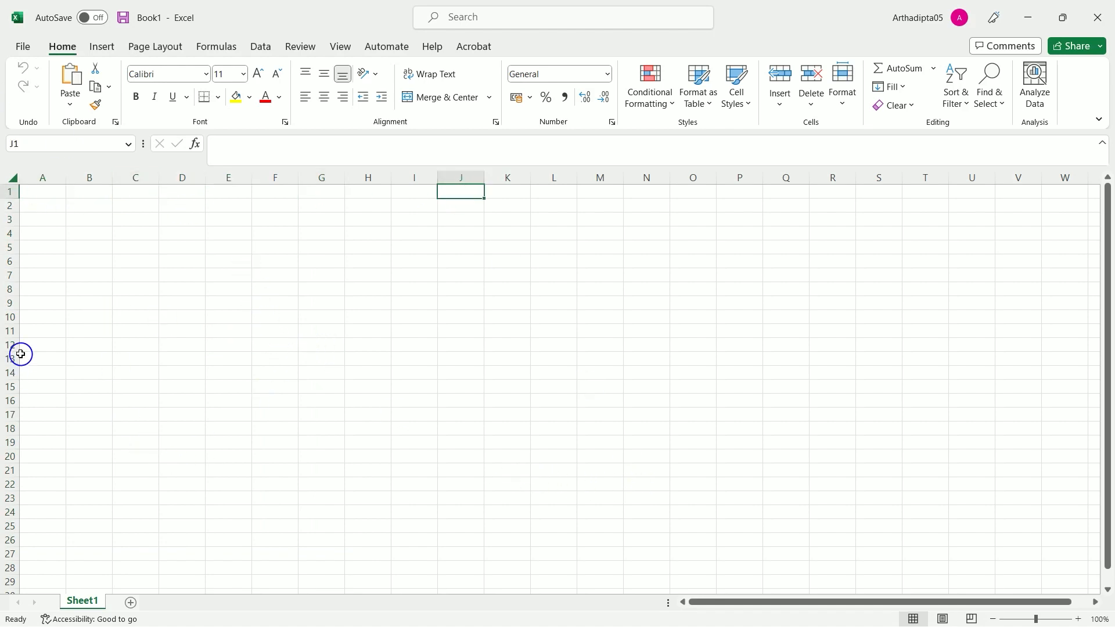
# Narrow column A and enter the header NO in cell A3.
pyautogui.moveTo(66, 177); pyautogui.dragTo(12, 200)
pyautogui.moveTo(68, 177); pyautogui.dragTo(55, 177)
pyautogui.click(125, 261)
pyautogui.doubleClick(39, 223)
pyautogui.write('NO')
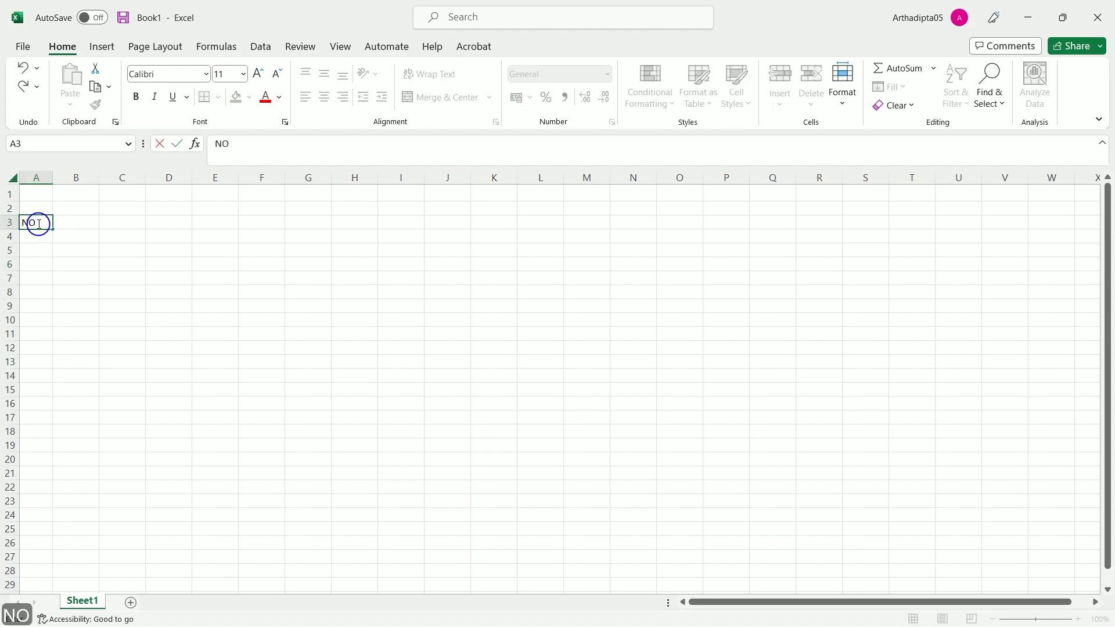
pyautogui.doubleClick(81, 220)
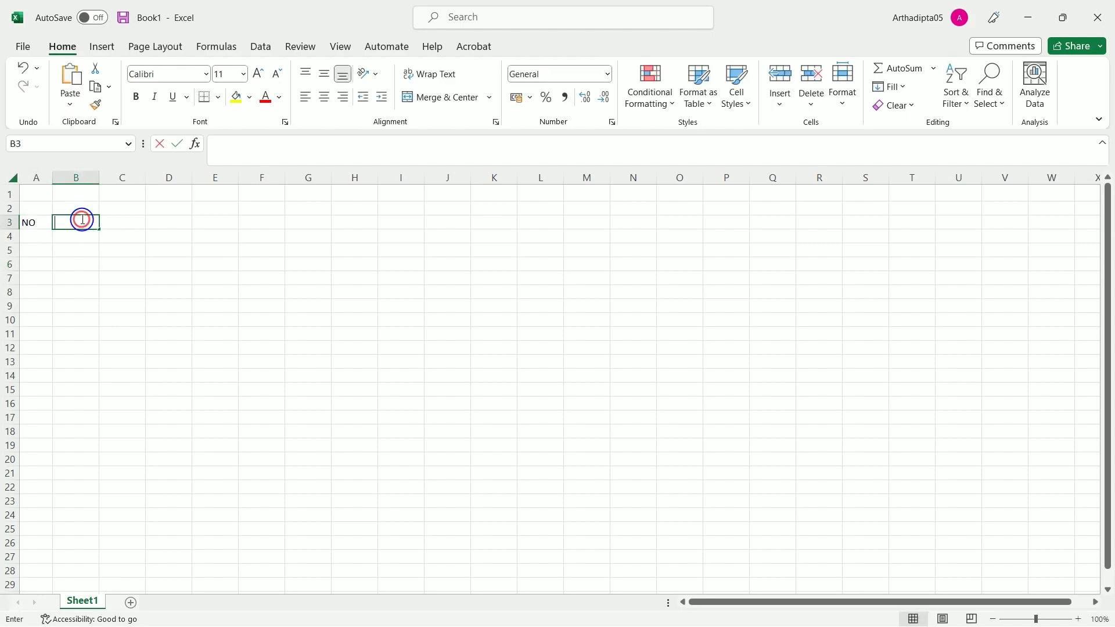
pyautogui.write('NAMA')
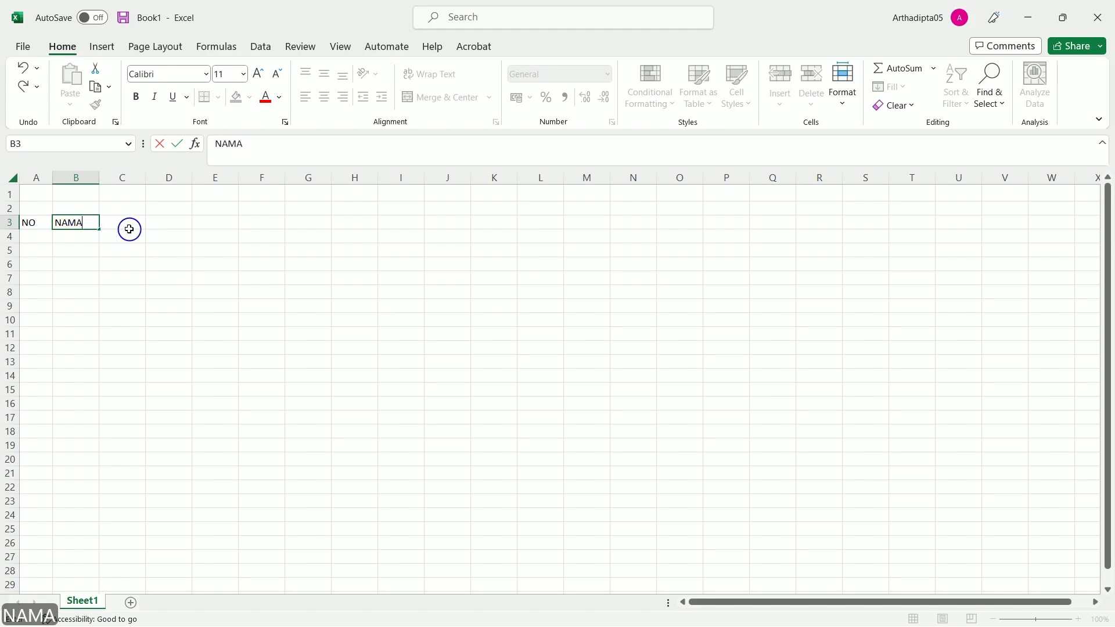
pyautogui.click(132, 221)
pyautogui.doubleClick(133, 221)
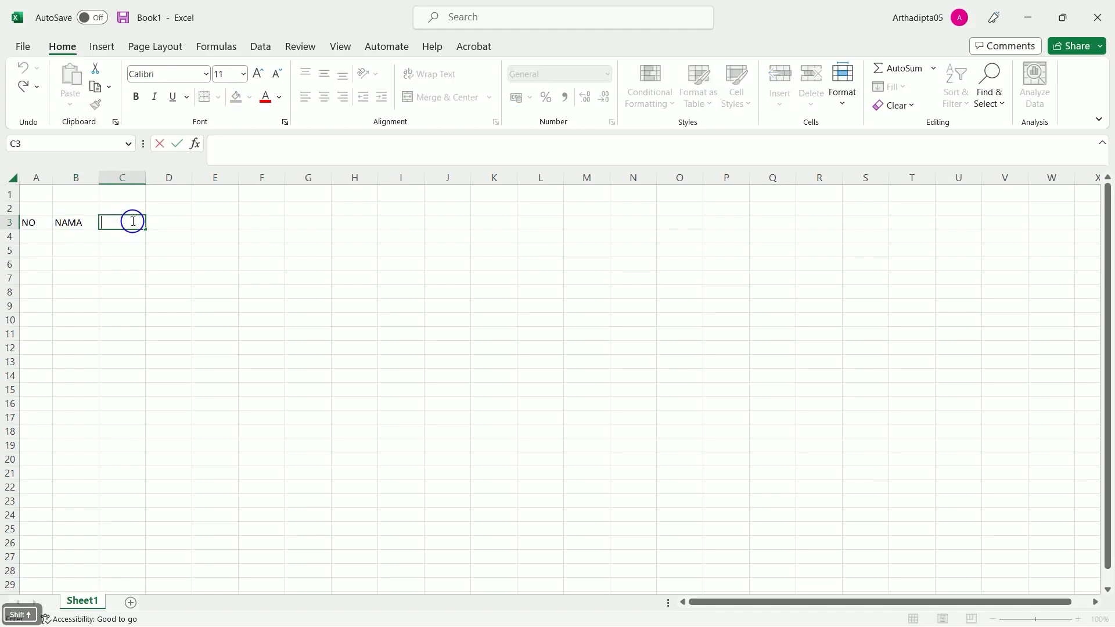
# Enter the headers NIM in B3, NAMA in C3 and NILAI in D3.
pyautogui.doubleClick(78, 223)
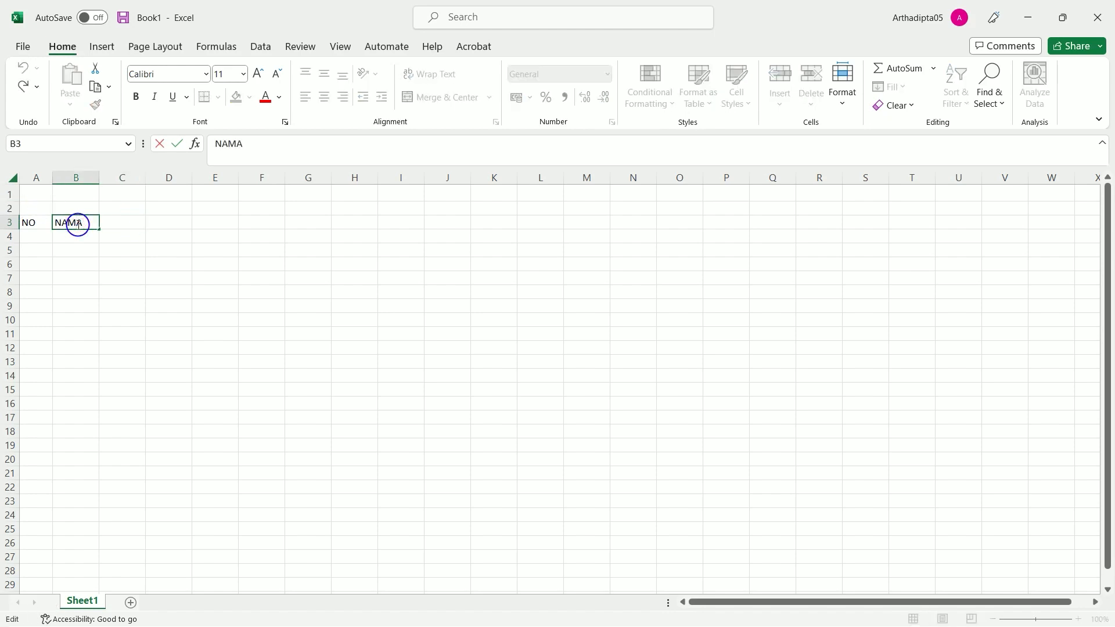
pyautogui.doubleClick(78, 223)
pyautogui.write('NI')
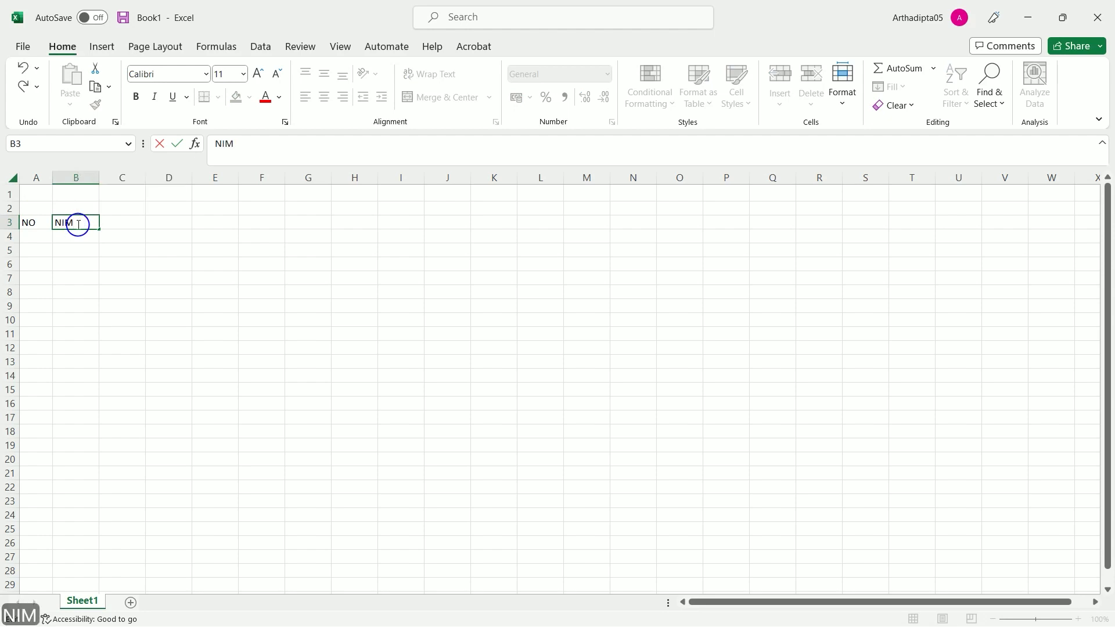
pyautogui.click(116, 223)
pyautogui.write('NAMA')
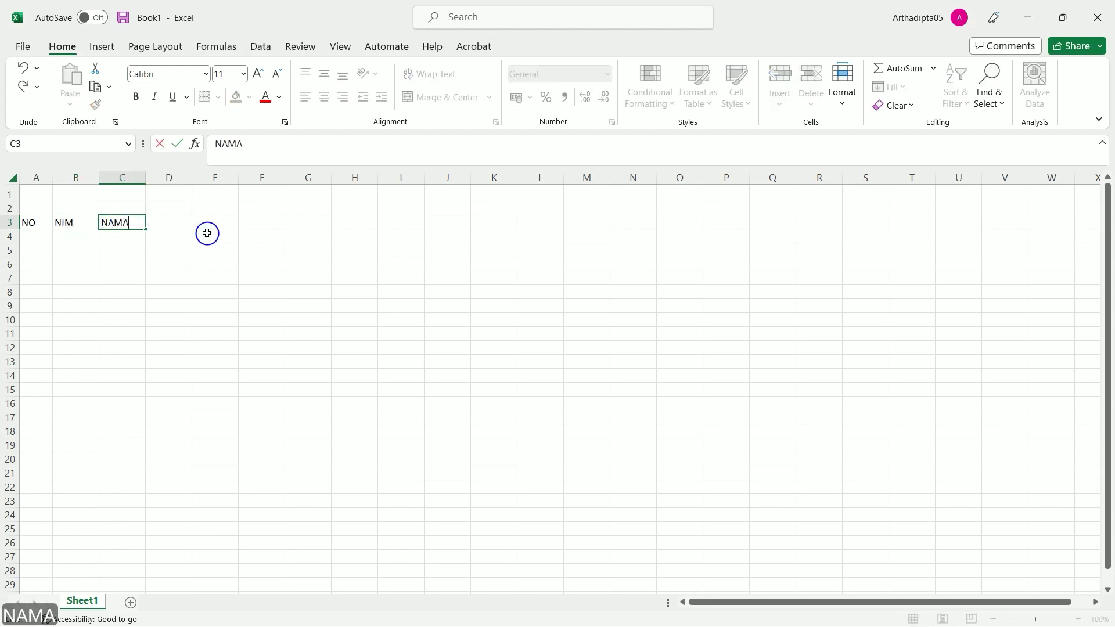
pyautogui.click(170, 224)
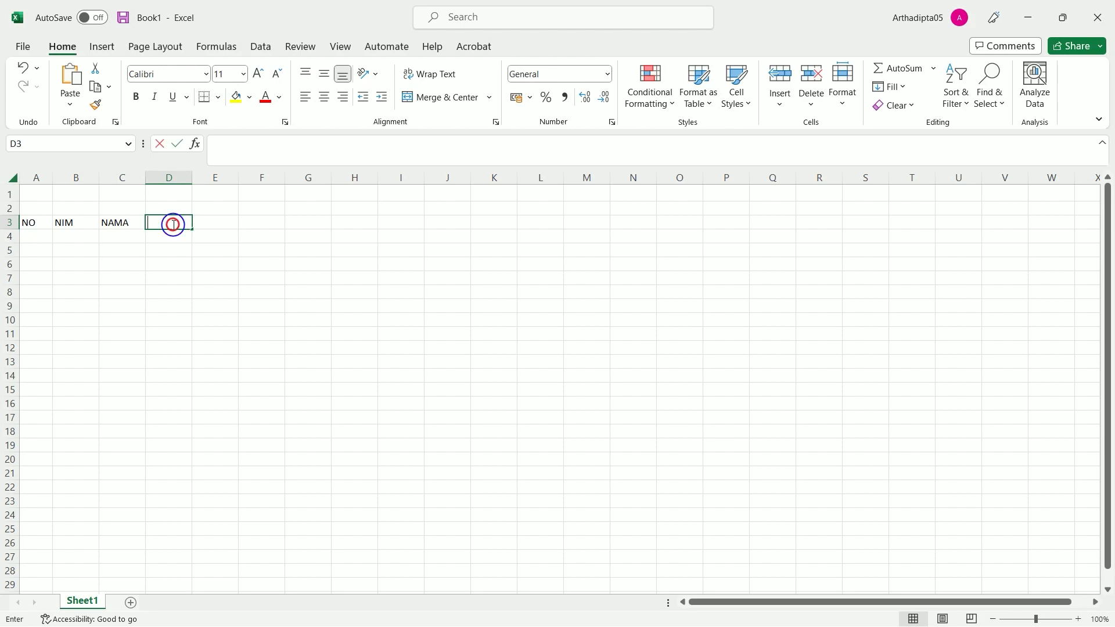
pyautogui.write('NILAI')
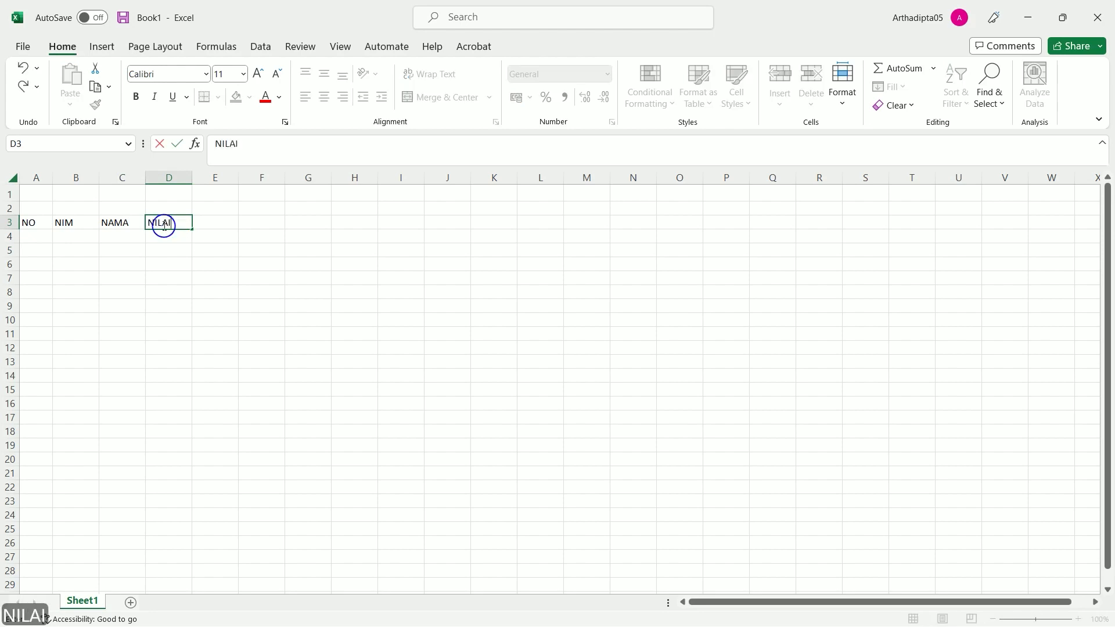
# Widen the NIM and NAMA columns and narrow the NO and NILAI columns.
pyautogui.click(185, 275)
pyautogui.moveTo(52, 181); pyautogui.dragTo(291, 179)
pyautogui.click(149, 174)
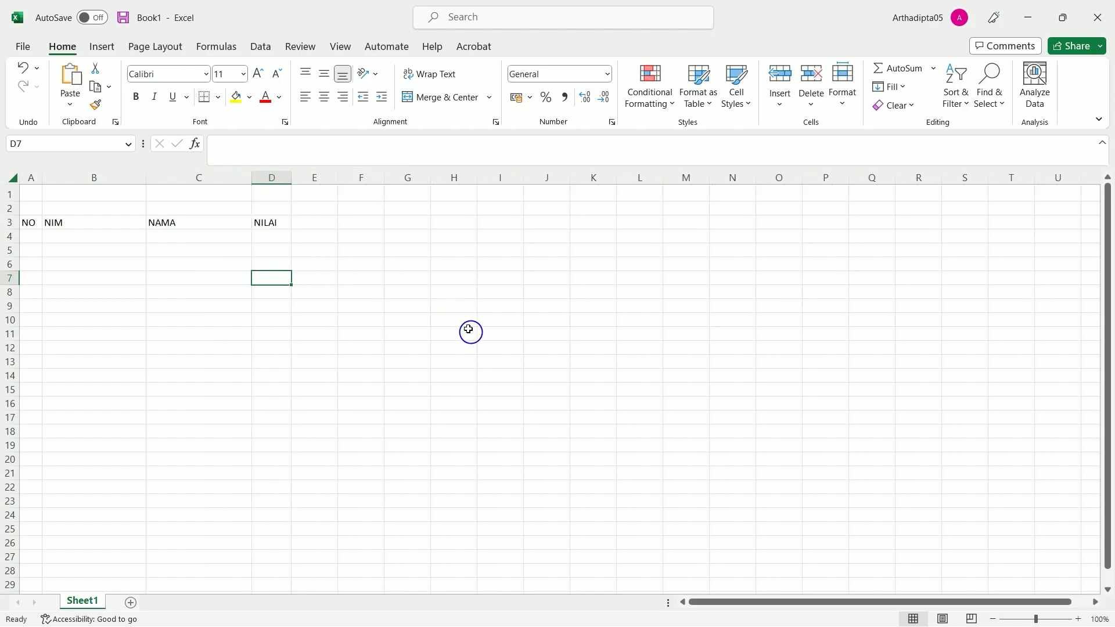
# Fill A4:A18 with the numbers 1 to 15 as a series and slightly widen the NO column.
pyautogui.click(34, 233)
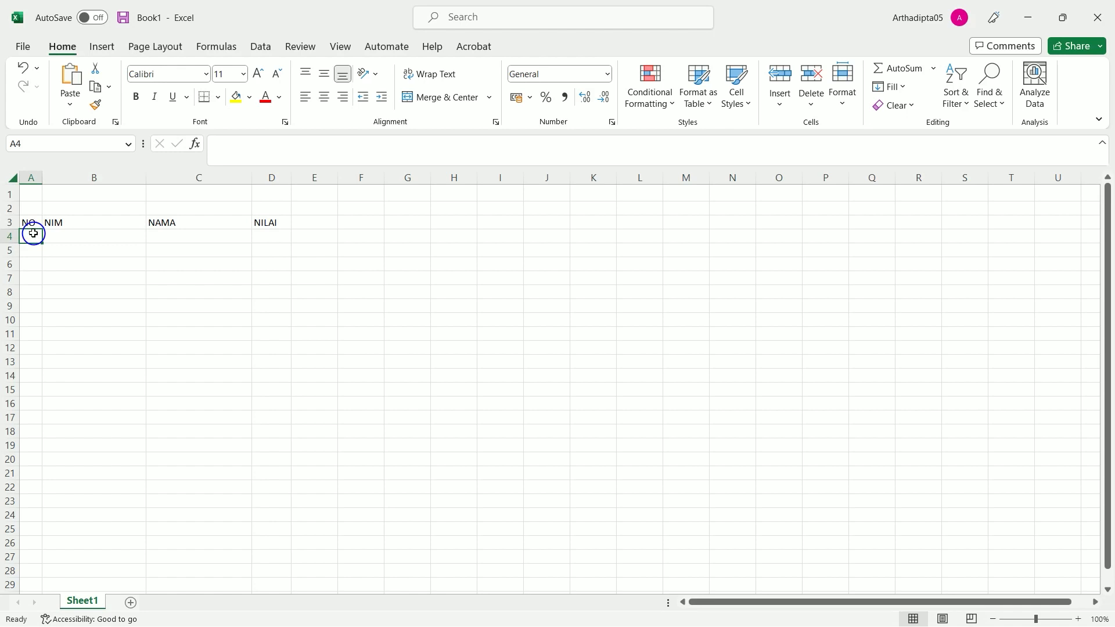
pyautogui.write('1')
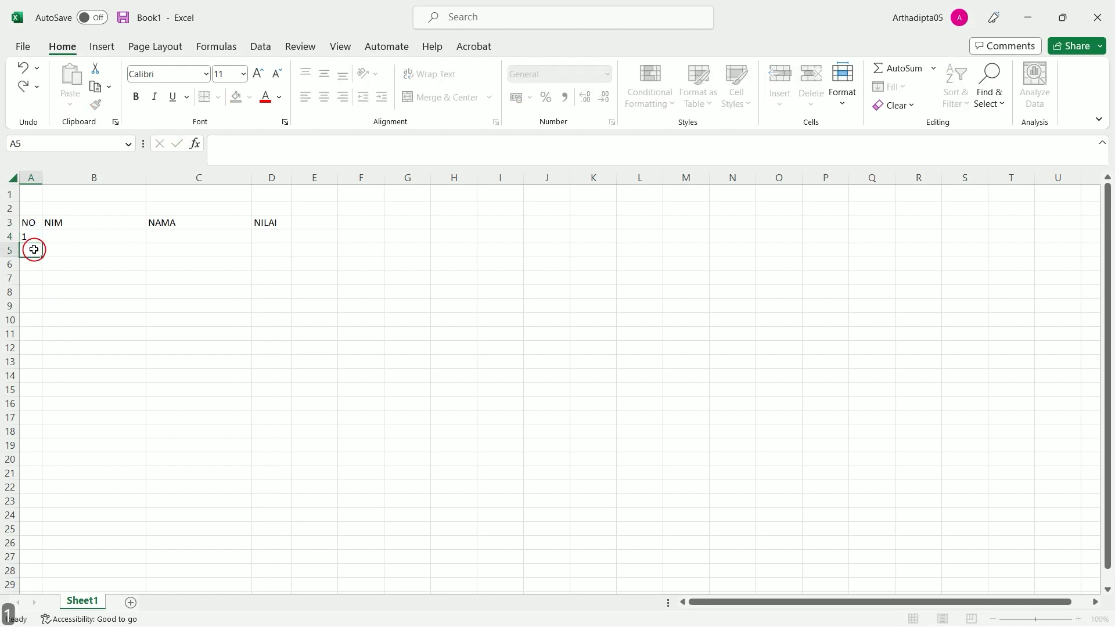
pyautogui.click(32, 249)
pyautogui.write('2')
pyautogui.click(83, 271)
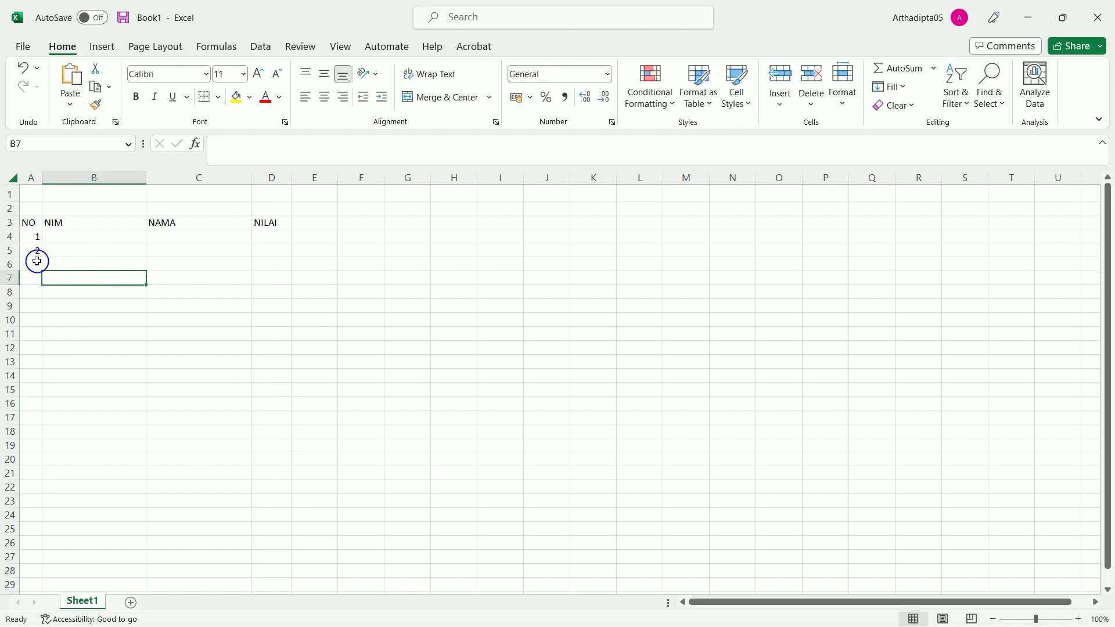
pyautogui.click(36, 261)
pyautogui.moveTo(35, 237); pyautogui.dragTo(36, 248)
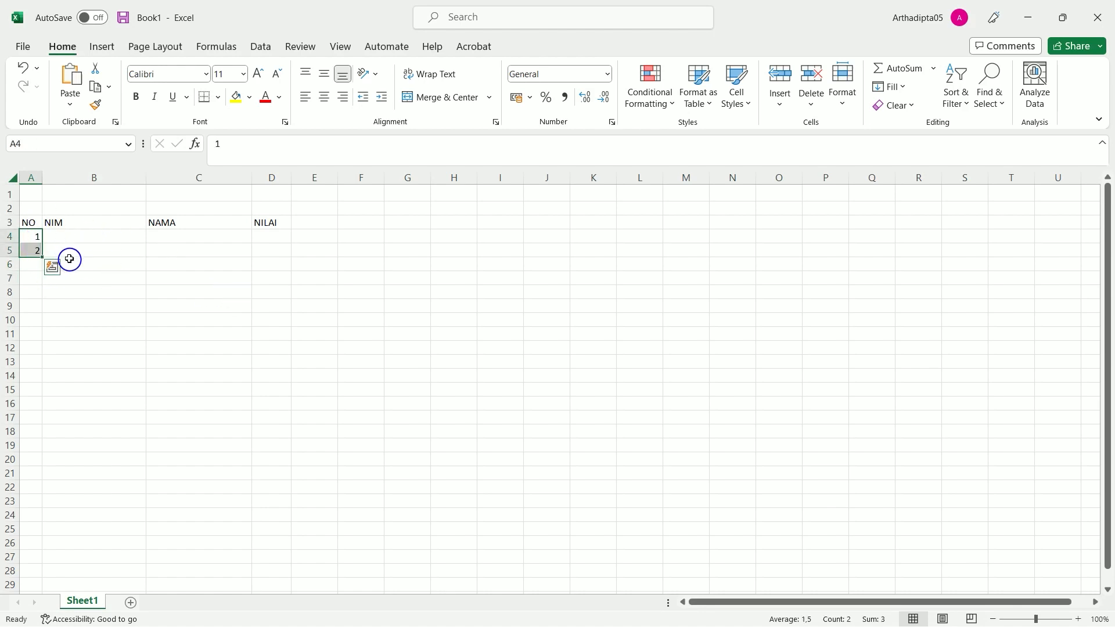
pyautogui.moveTo(39, 257); pyautogui.dragTo(32, 436)
pyautogui.click(228, 400)
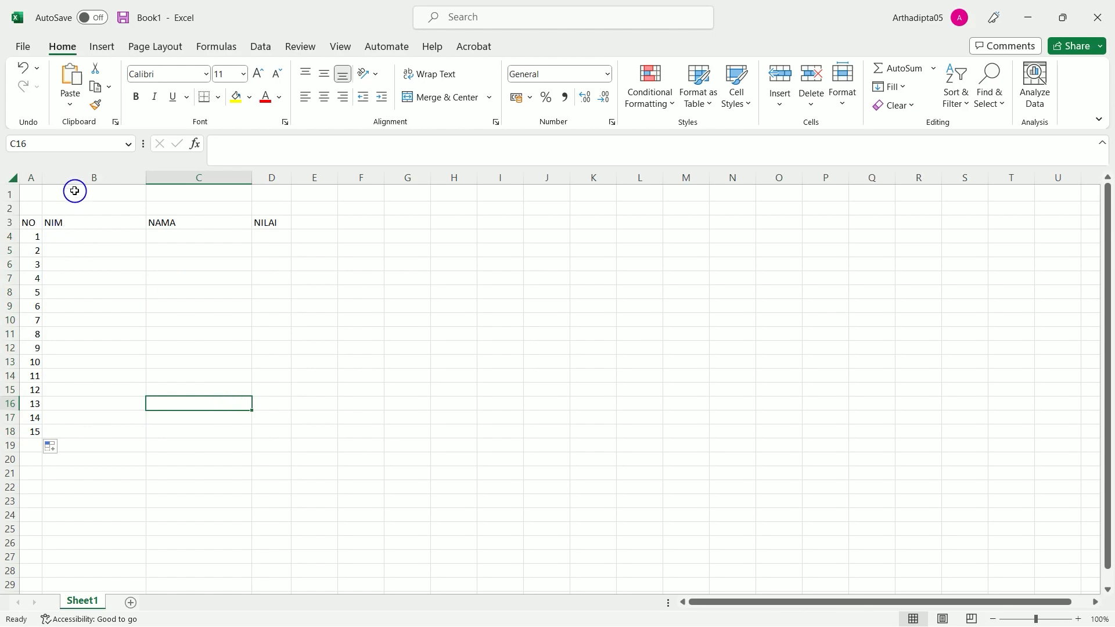
pyautogui.moveTo(42, 177); pyautogui.dragTo(55, 178)
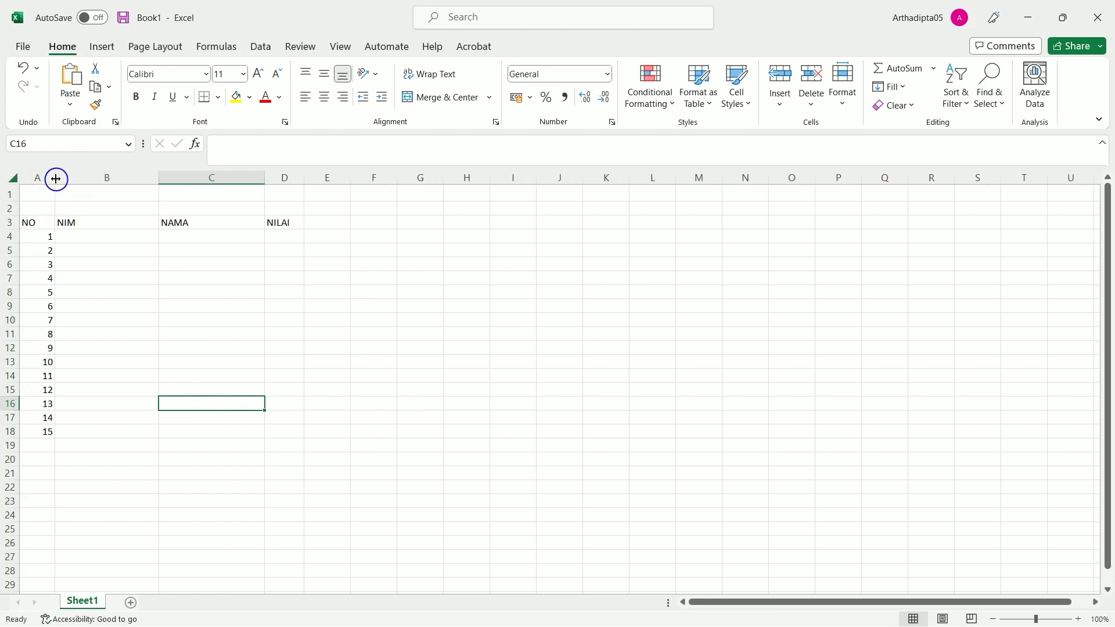
# Enter the first student ID number in B4 and copy it to B5.
pyautogui.click(84, 236)
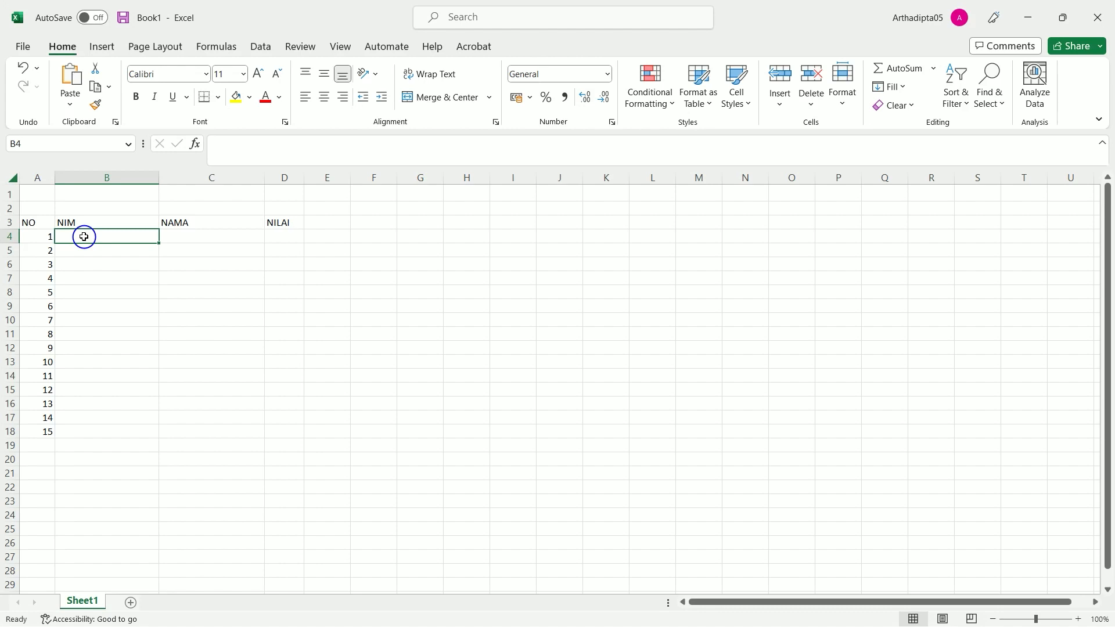
pyautogui.write('202')
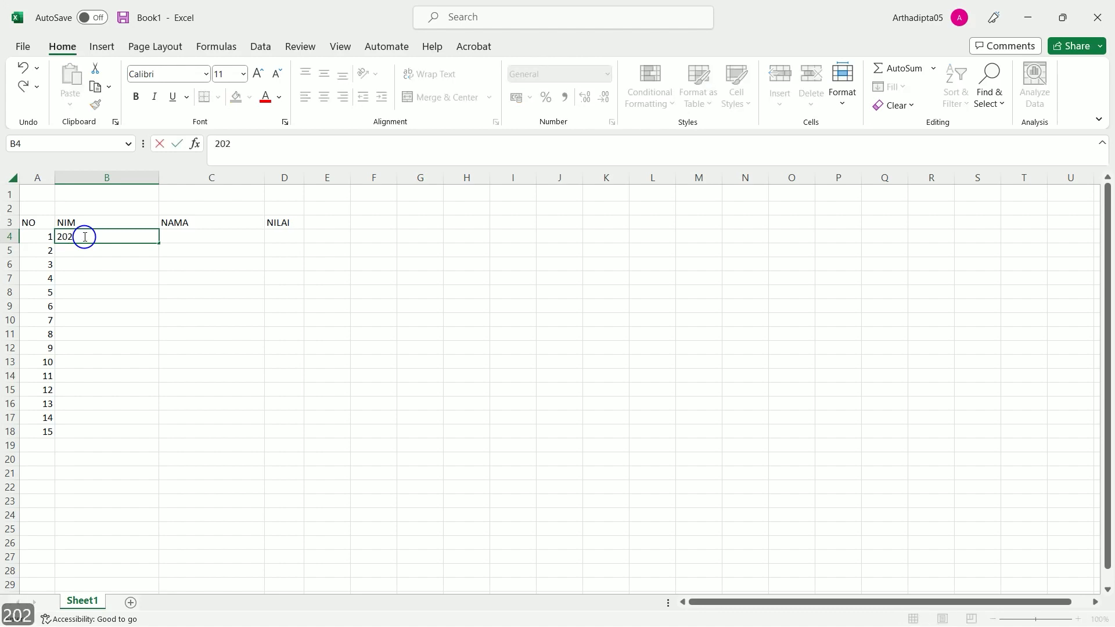
pyautogui.write('5')
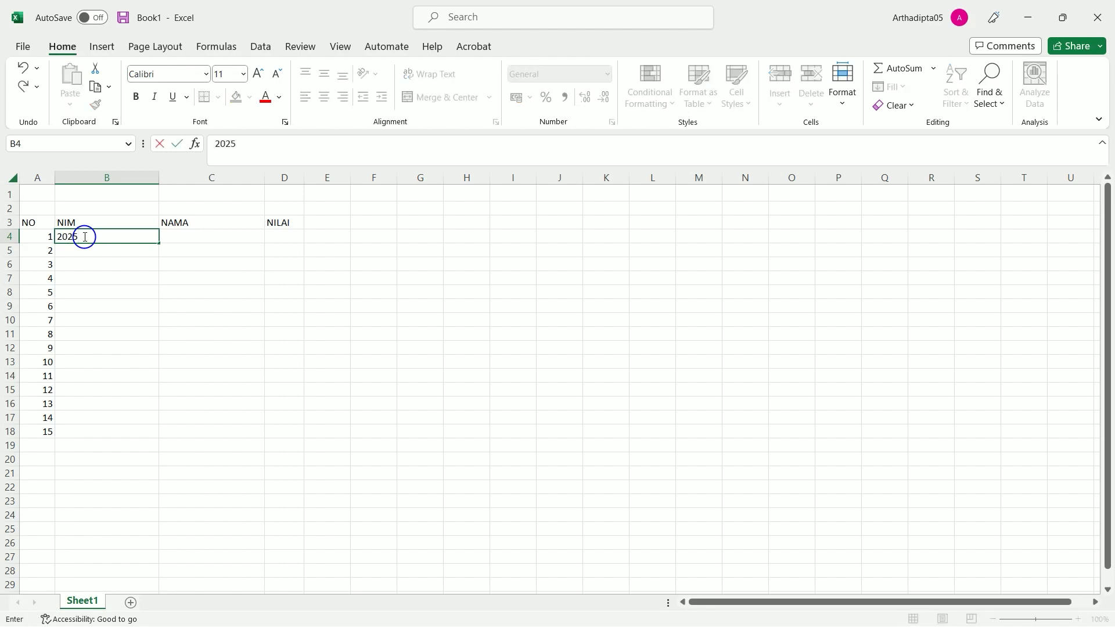
pyautogui.write('6501')
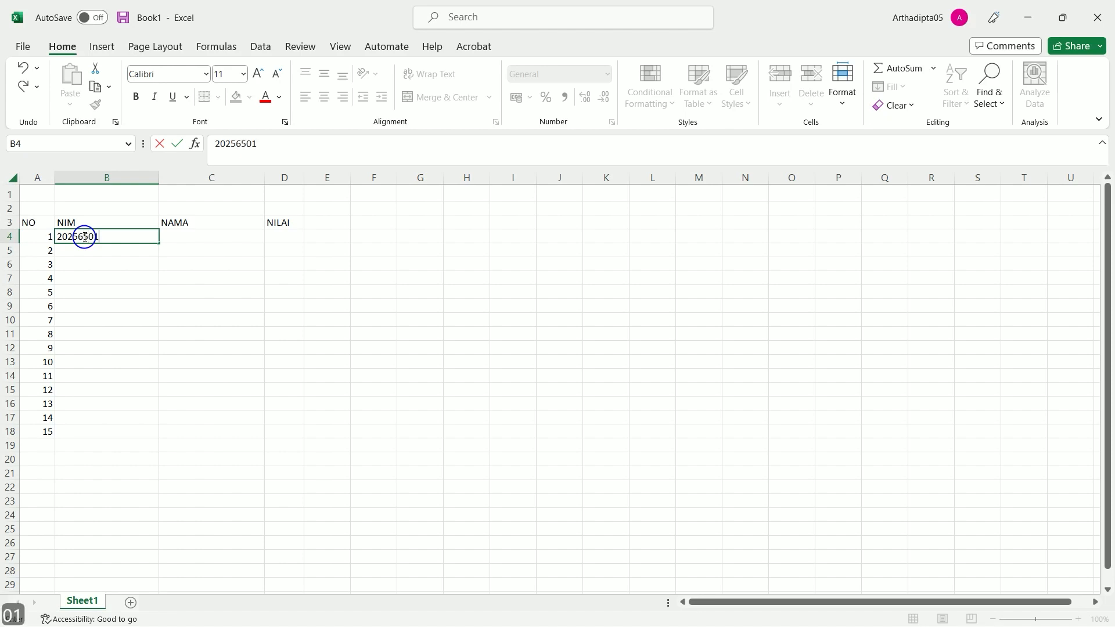
pyautogui.press('Return')
pyautogui.click(123, 234)
pyautogui.hotkey('ctrl', 'c')
pyautogui.click(131, 249)
pyautogui.hotkey('ctrl', 'v')
pyautogui.click(227, 322)
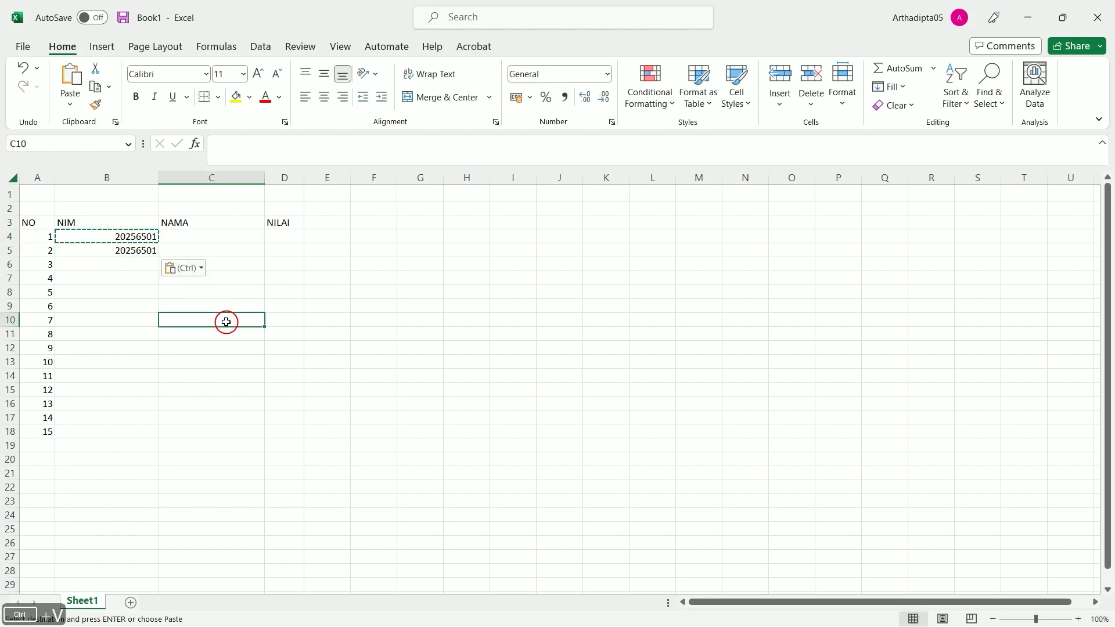
# Fill B5:B18 with consecutive student ID numbers increasing by one from B4, and narrow the NIM column.
pyautogui.doubleClick(153, 250)
pyautogui.moveTo(152, 250); pyautogui.dragTo(158, 435)
pyautogui.write('2')
pyautogui.click(202, 308)
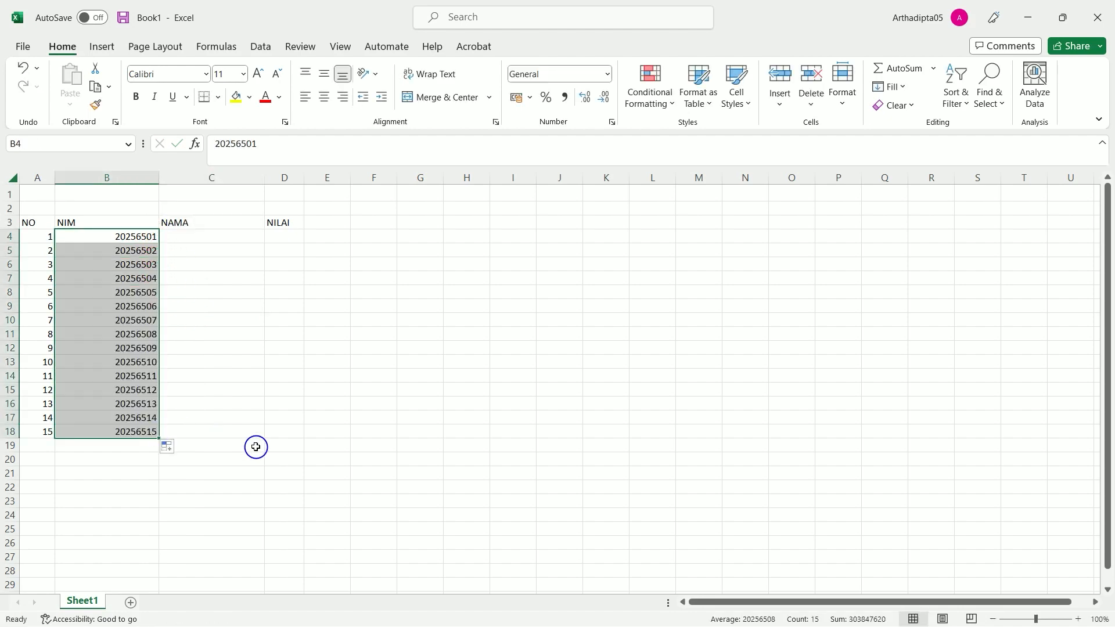
pyautogui.click(319, 444)
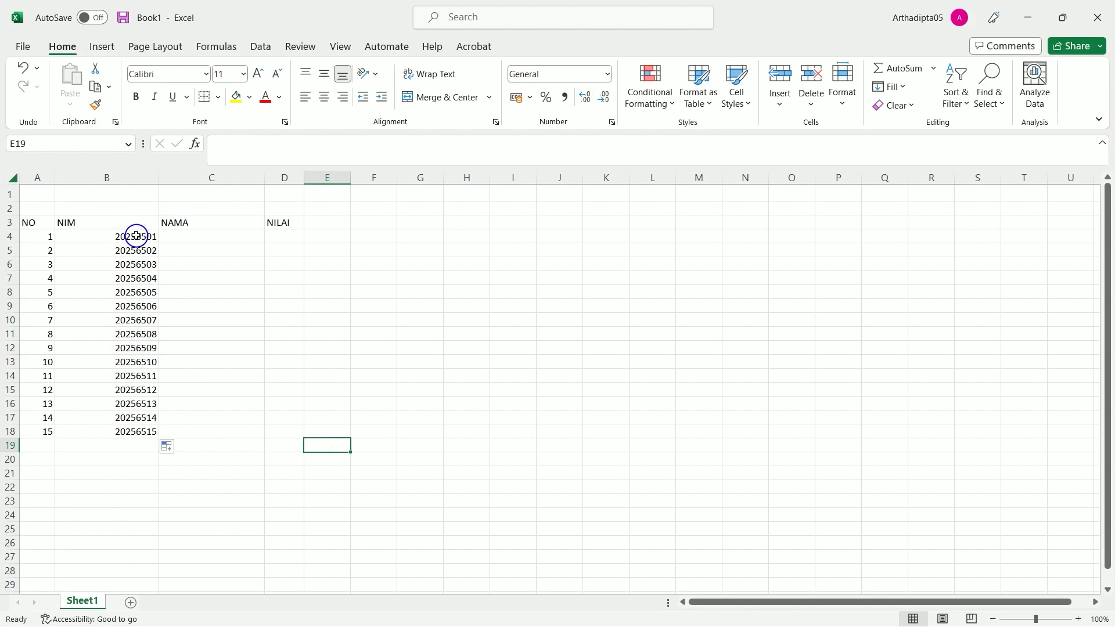
pyautogui.moveTo(157, 173); pyautogui.dragTo(145, 175)
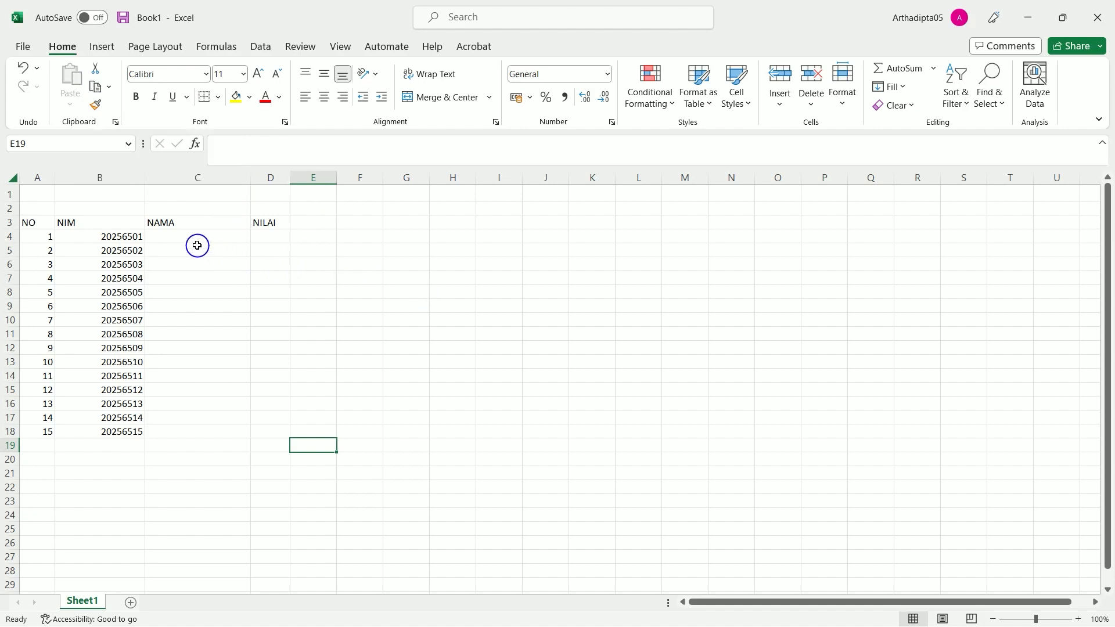
# Copy the NAMA header from C3 to G3 and delete the copy from G3.
pyautogui.click(192, 226)
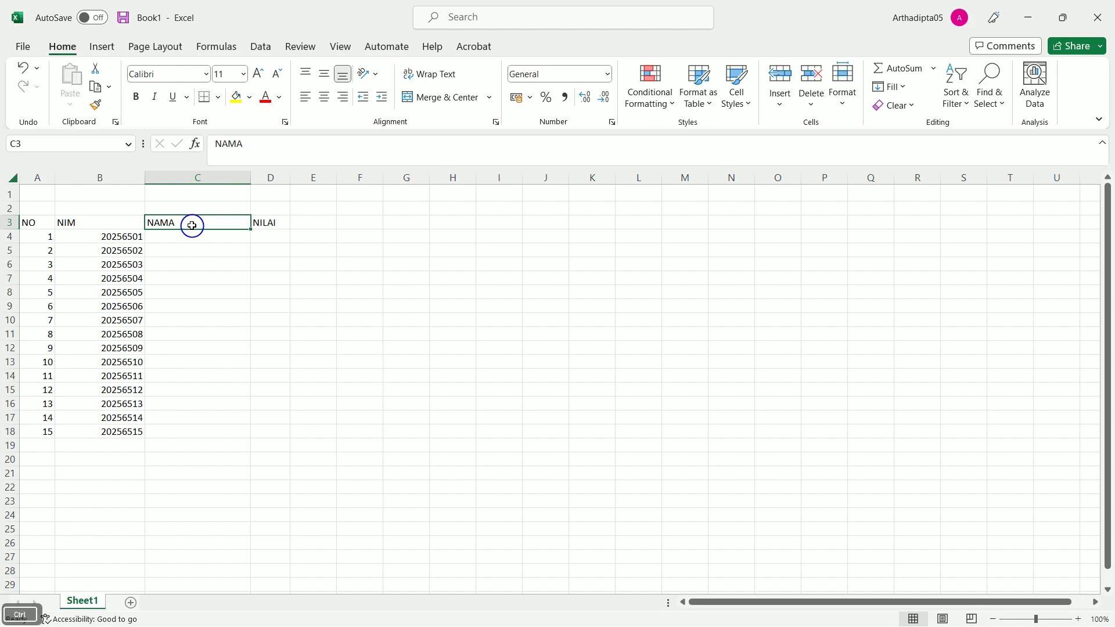
pyautogui.hotkey('ctrl', 'c')
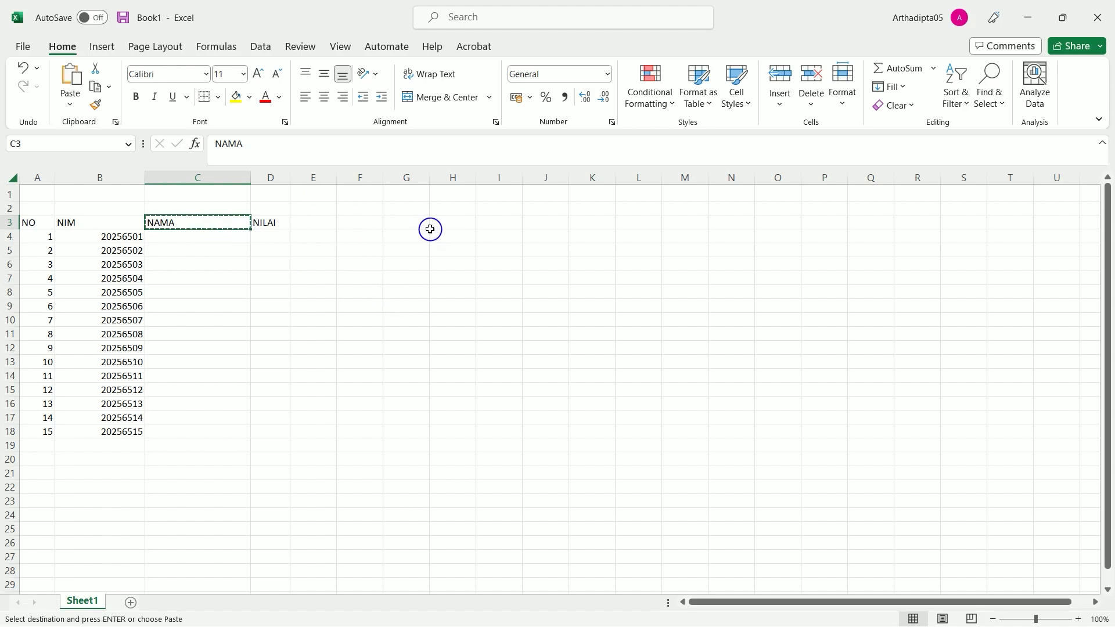
pyautogui.click(393, 223)
pyautogui.hotkey('ctrl', 'v')
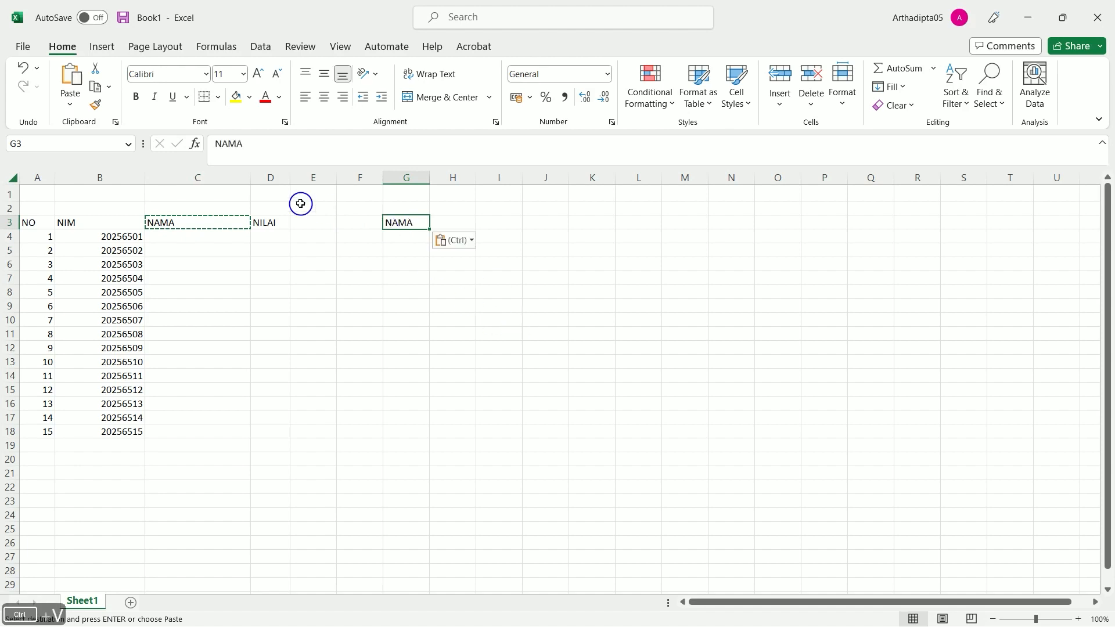
pyautogui.doubleClick(410, 224)
pyautogui.moveTo(418, 223); pyautogui.dragTo(378, 223)
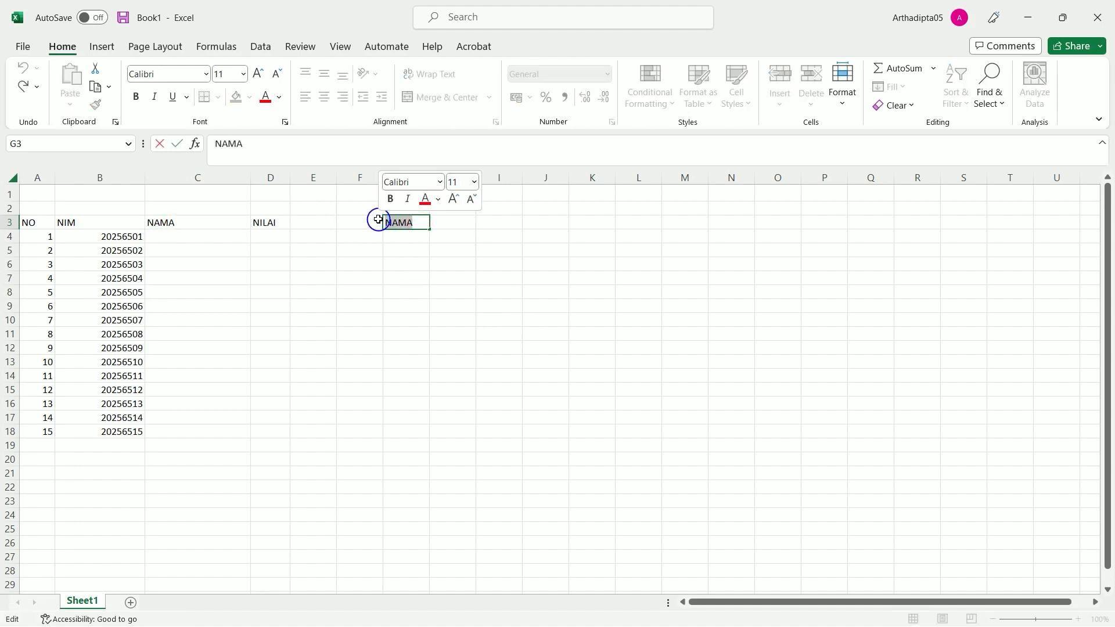
pyautogui.press('BackSpace')
pyautogui.click(422, 317)
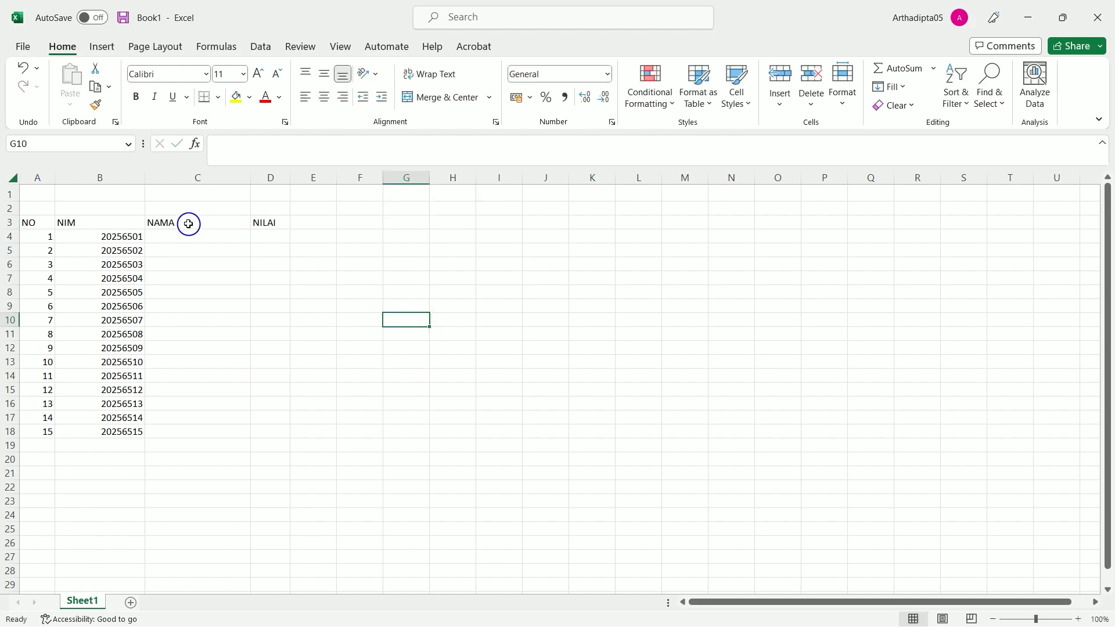
# Copy the NAMA header from C3 and paste it into C4.
pyautogui.click(188, 224)
pyautogui.click(94, 86)
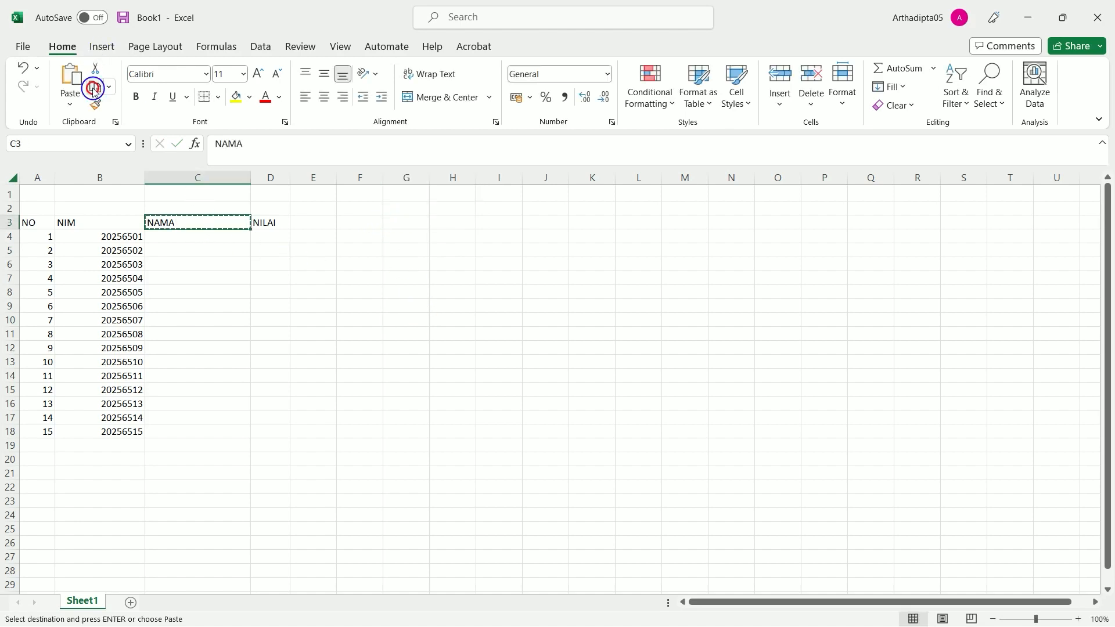
pyautogui.click(209, 235)
pyautogui.click(74, 74)
pyautogui.click(216, 363)
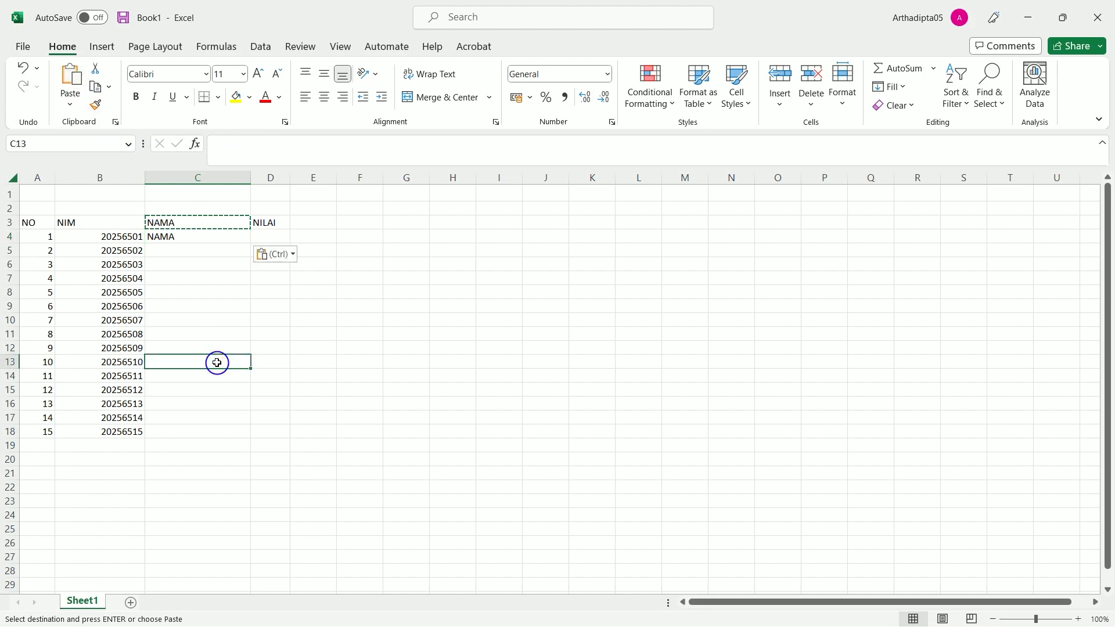
# Undo the paste in C4, redo it, and undo it again.
pyautogui.hotkey('ctrl', 'z')
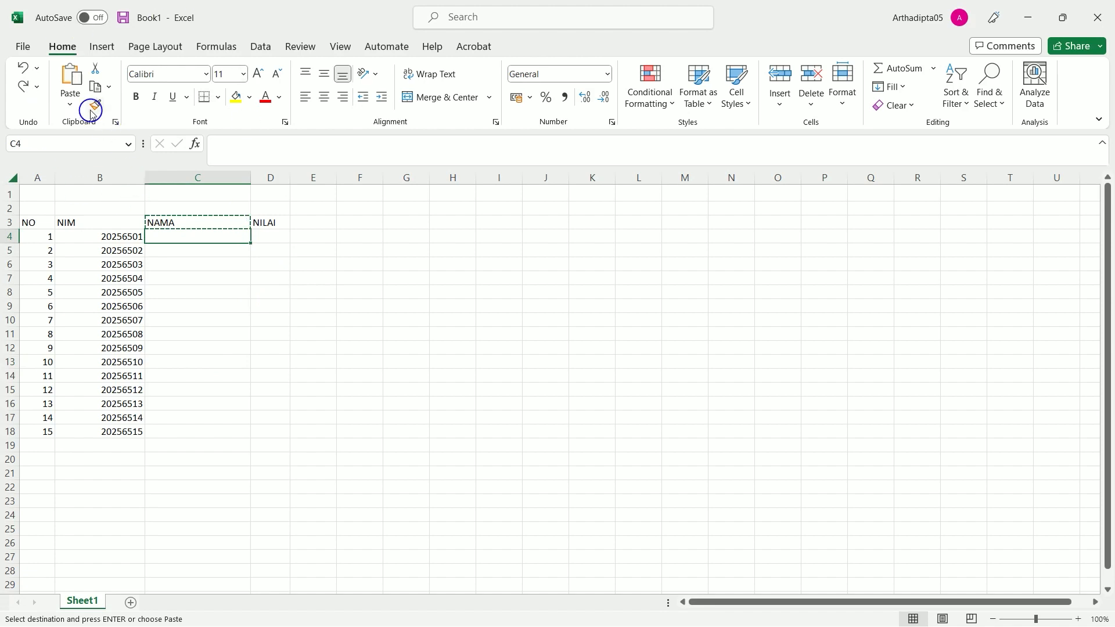
pyautogui.click(22, 86)
pyautogui.click(22, 68)
pyautogui.click(391, 364)
# Change the font of the header cells A3:D3 to Abadi.
pyautogui.moveTo(29, 222); pyautogui.dragTo(256, 224)
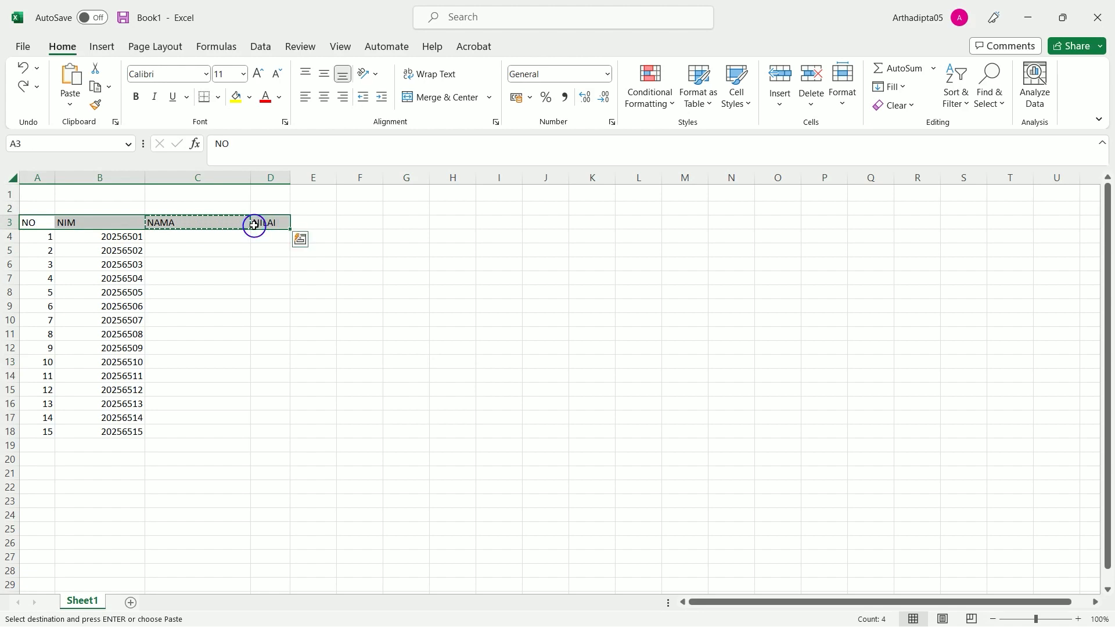
pyautogui.click(206, 74)
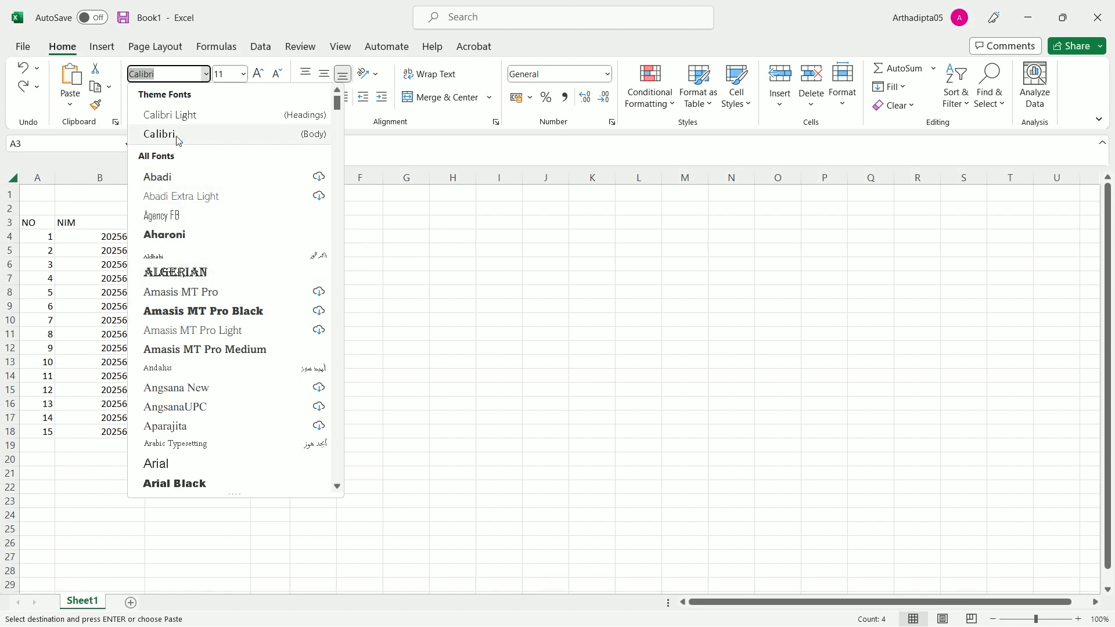
pyautogui.click(182, 182)
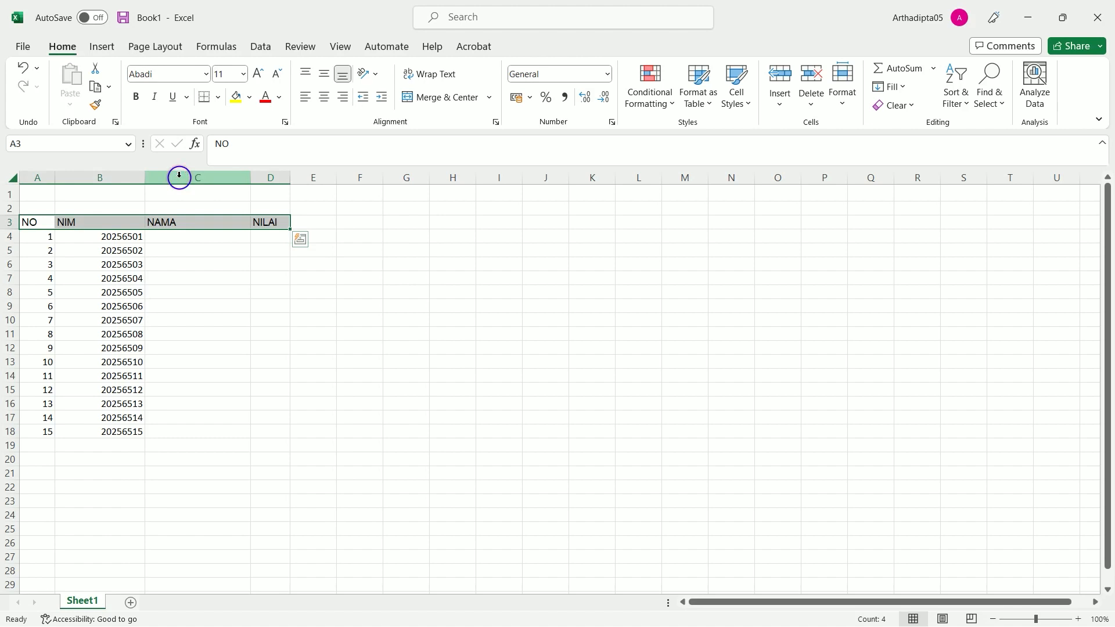
# Try larger and smaller font sizes on the A3:D3 headers and set the size to 12.
pyautogui.click(259, 76)
pyautogui.click(258, 76)
pyautogui.click(259, 76)
pyautogui.click(258, 76)
pyautogui.click(258, 76)
pyautogui.click(258, 76)
pyautogui.click(258, 76)
pyautogui.click(276, 76)
pyautogui.click(276, 76)
pyautogui.click(277, 76)
pyautogui.click(277, 76)
pyautogui.click(277, 76)
pyautogui.click(277, 76)
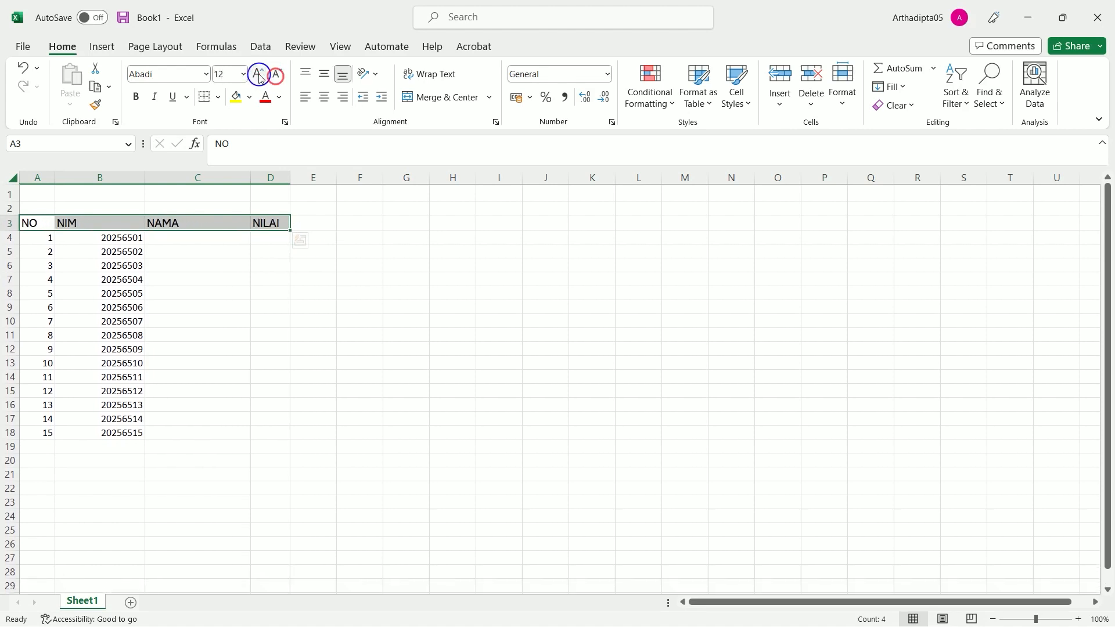
pyautogui.click(243, 74)
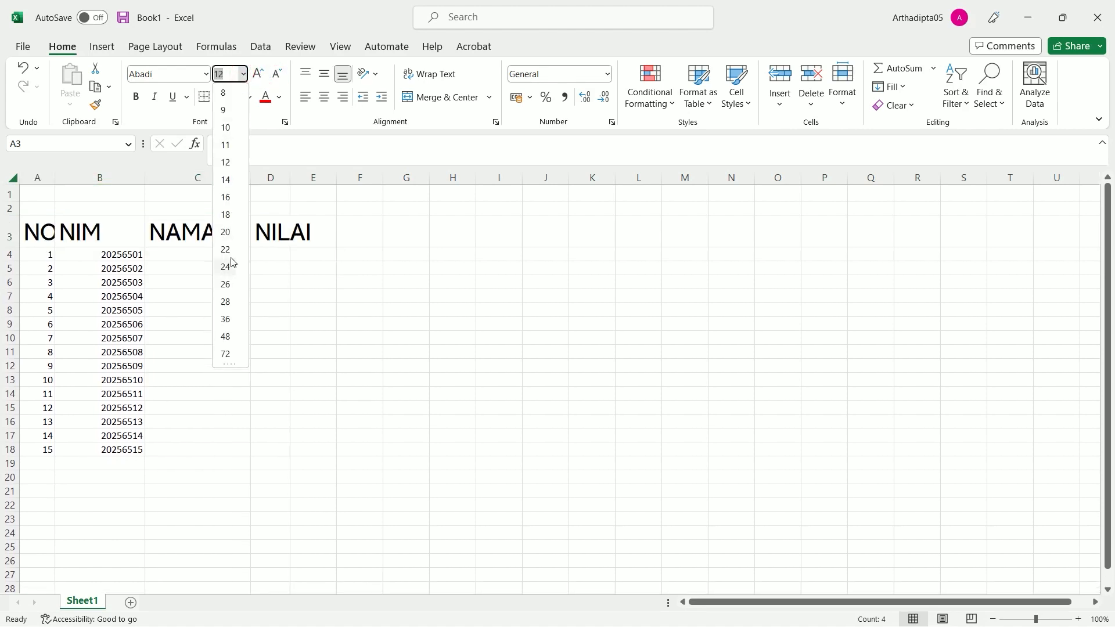
pyautogui.click(227, 167)
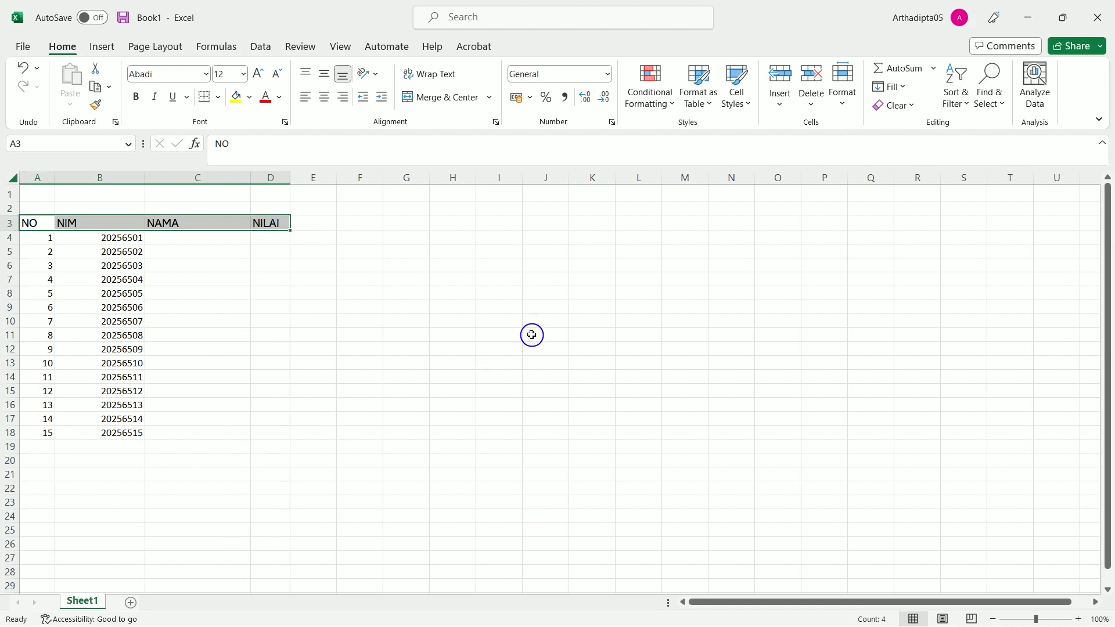
pyautogui.click(263, 381)
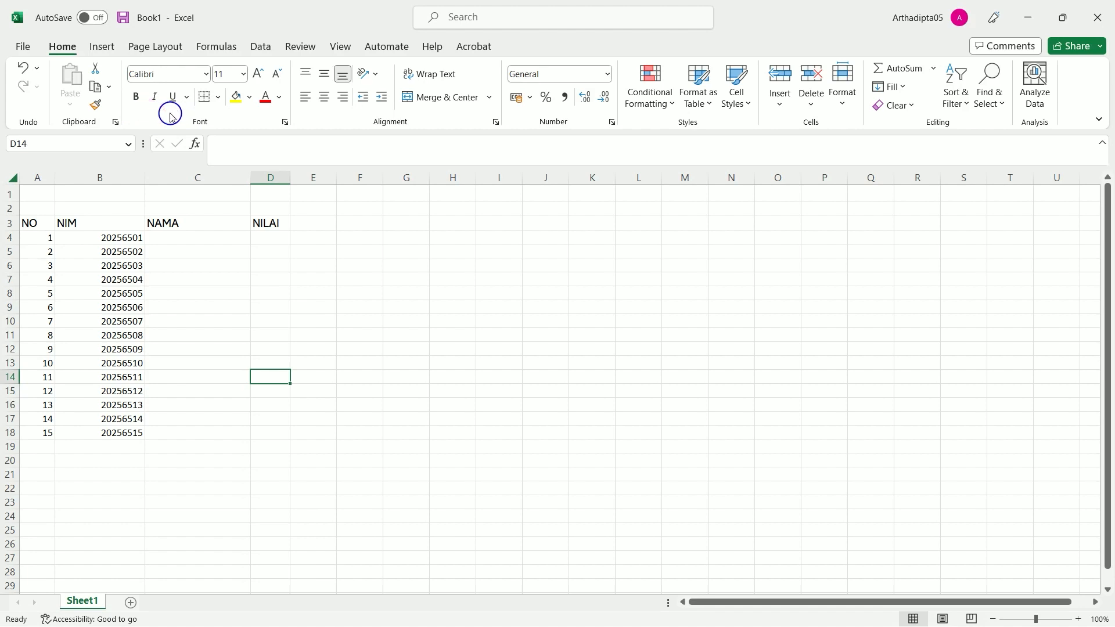
# Make the header cells A3:D3 bold.
pyautogui.moveTo(31, 223); pyautogui.dragTo(270, 223)
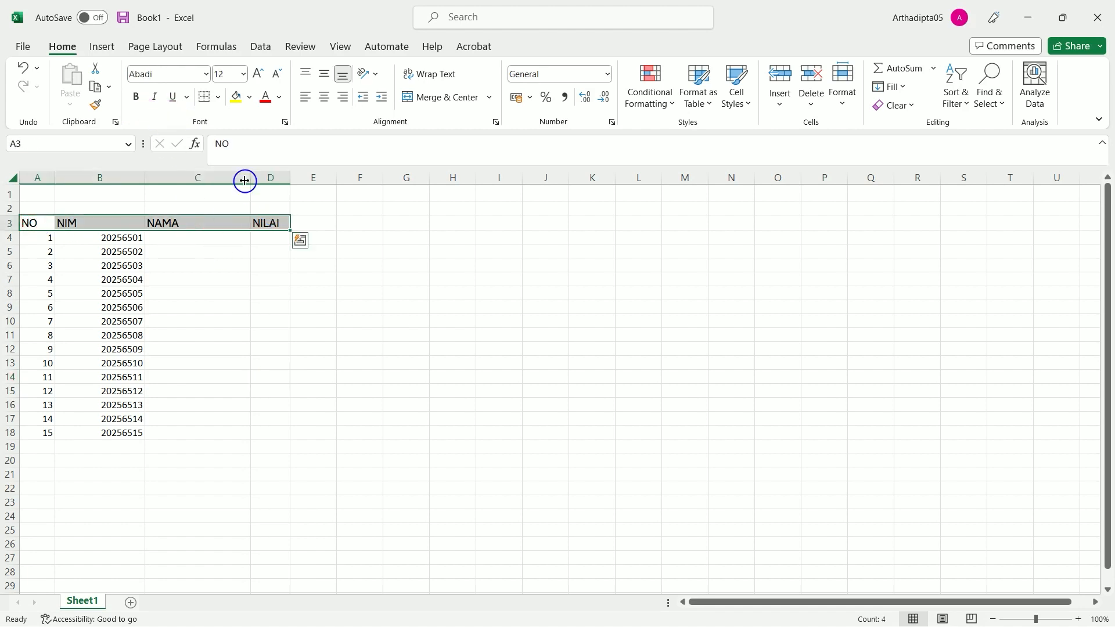
pyautogui.click(136, 98)
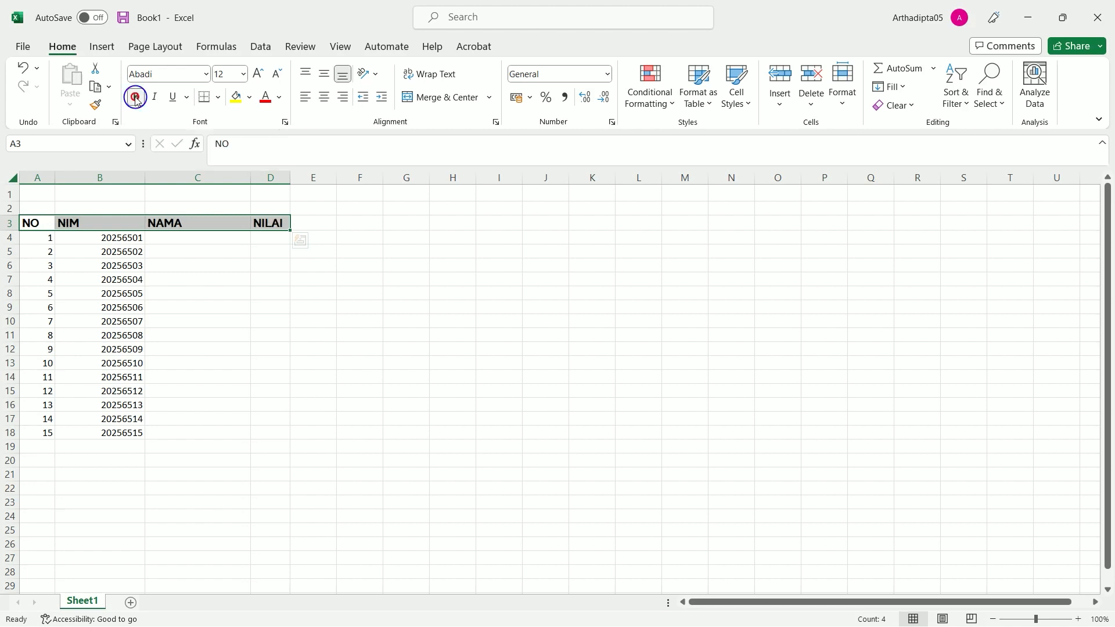
pyautogui.click(269, 279)
pyautogui.moveTo(276, 223); pyautogui.dragTo(34, 223)
pyautogui.click(136, 98)
pyautogui.click(136, 97)
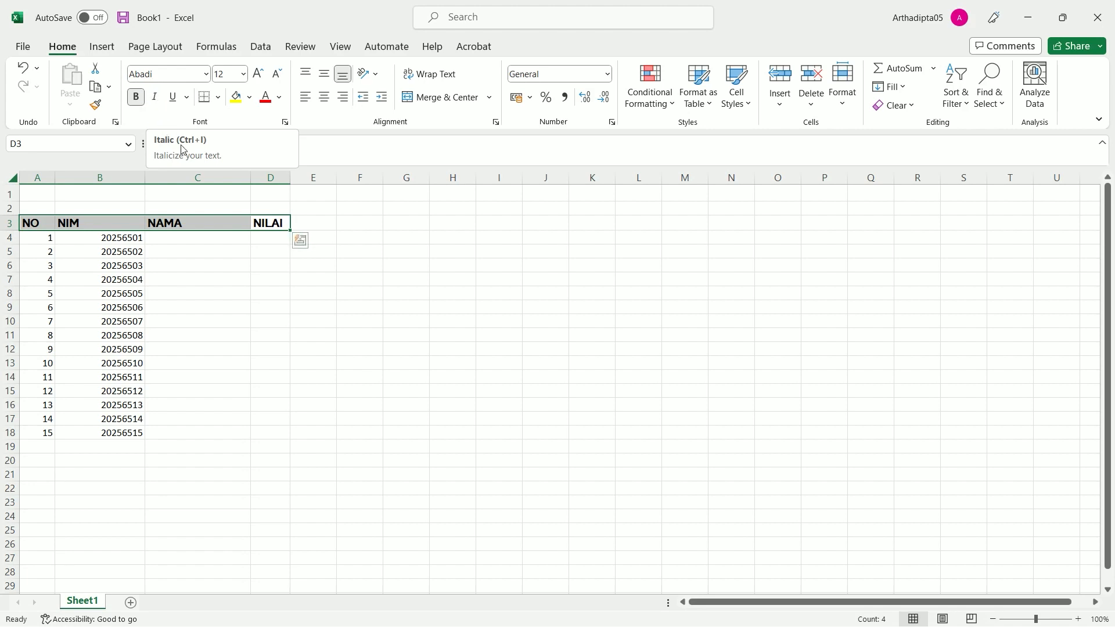
pyautogui.click(281, 295)
# Apply italic and underline formatting to the header cells A3:D3.
pyautogui.moveTo(31, 222); pyautogui.dragTo(253, 223)
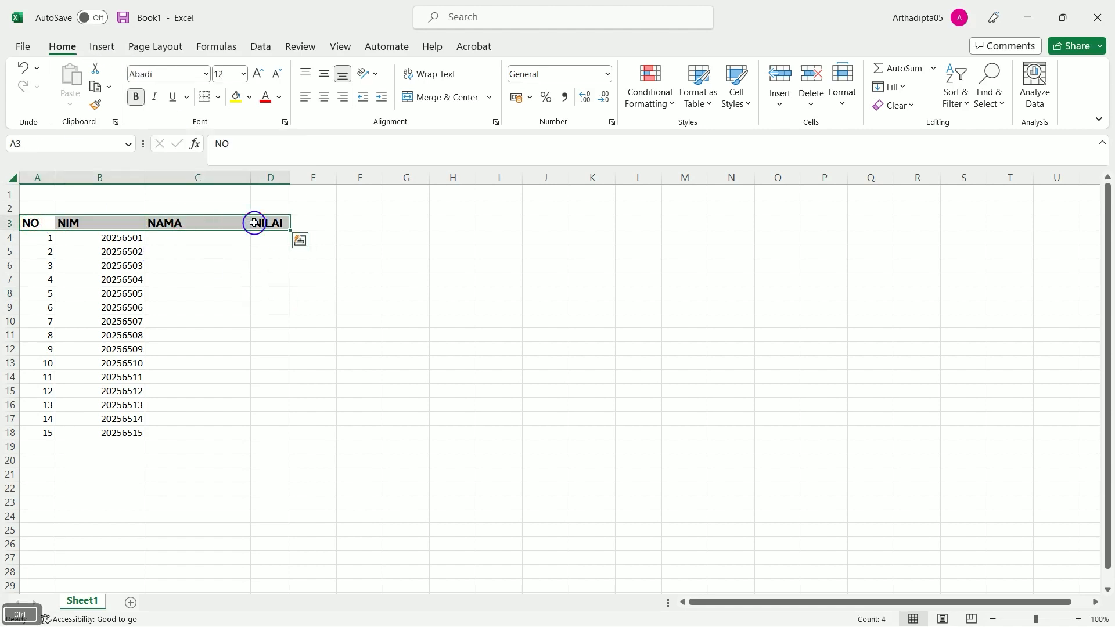
pyautogui.hotkey('ctrl', 'i')
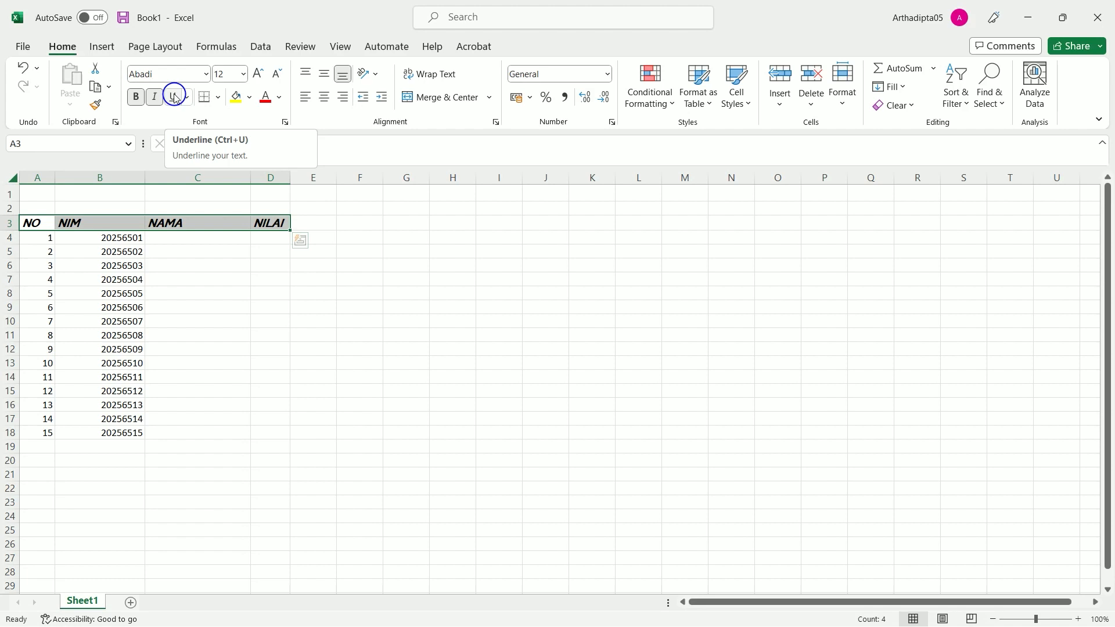
pyautogui.click(241, 350)
pyautogui.moveTo(269, 223); pyautogui.dragTo(41, 222)
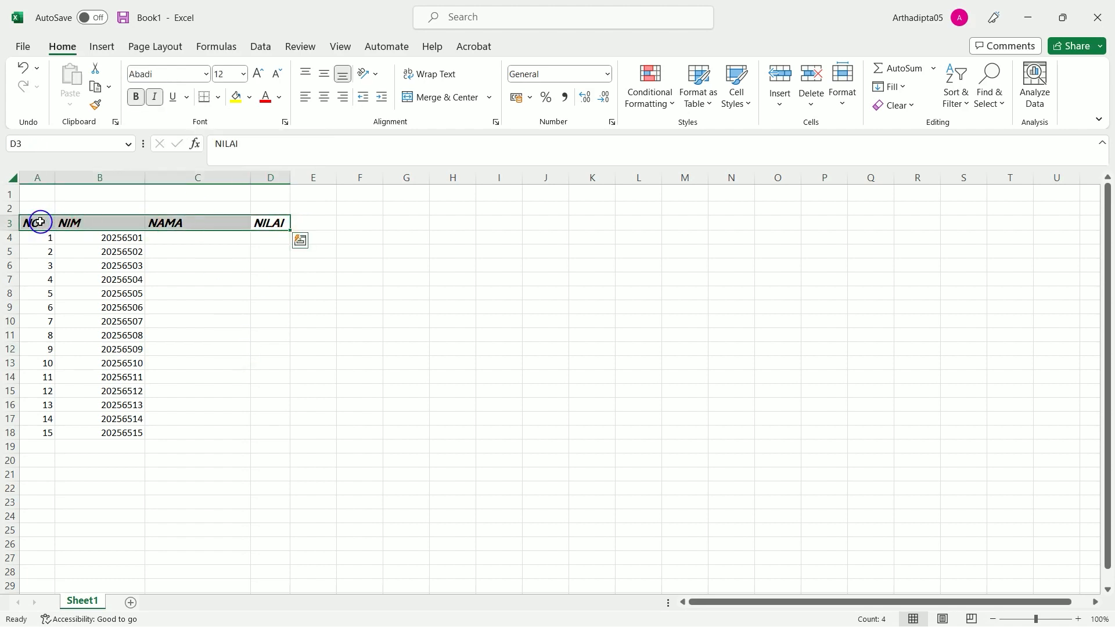
pyautogui.hotkey('ctrl', 'u')
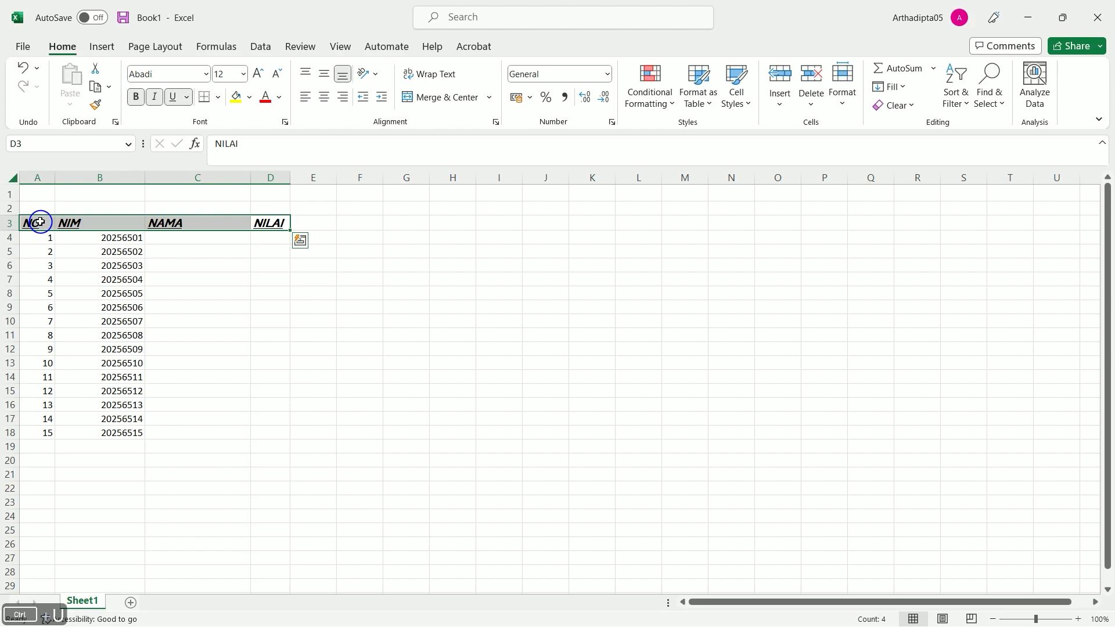
# Remove the underline and italic formatting from the header cells A3:D3, keeping them bold.
pyautogui.click(194, 290)
pyautogui.click(177, 225)
pyautogui.moveTo(289, 222); pyautogui.dragTo(12, 220)
pyautogui.click(173, 96)
pyautogui.click(154, 98)
pyautogui.click(335, 446)
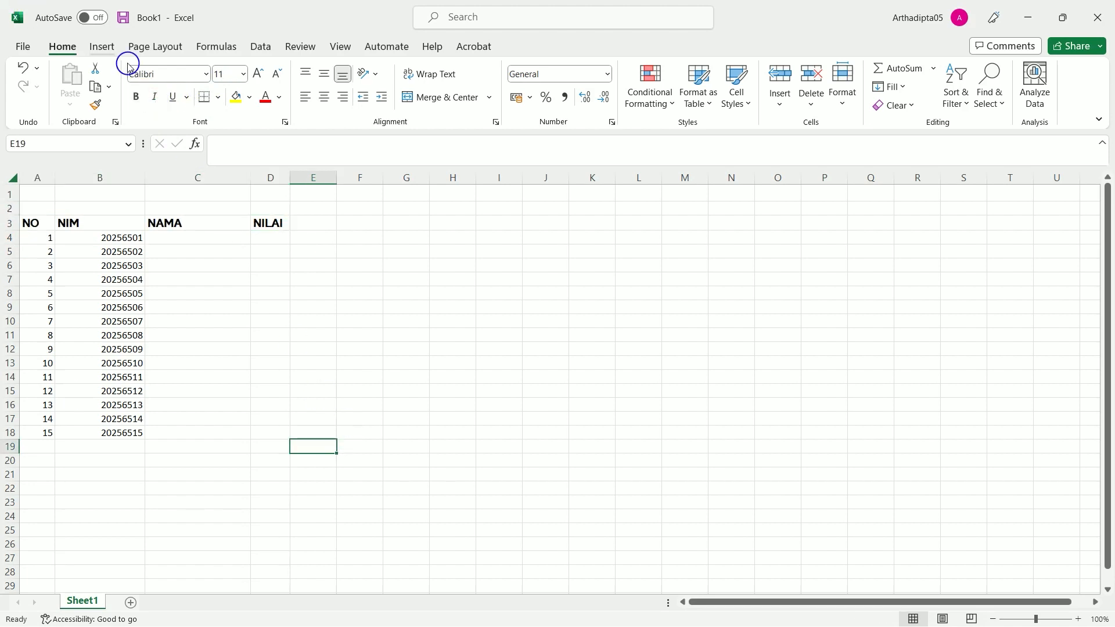
pyautogui.click(219, 97)
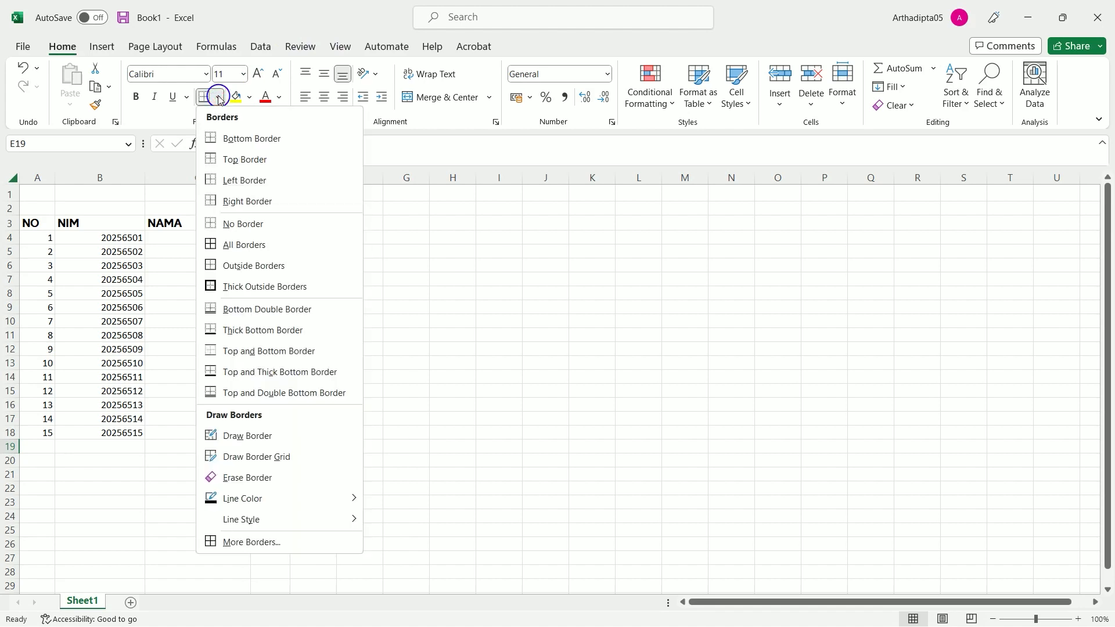
pyautogui.click(219, 97)
pyautogui.moveTo(500, 265); pyautogui.dragTo(487, 459)
pyautogui.moveTo(393, 234); pyautogui.dragTo(393, 436)
pyautogui.moveTo(602, 273); pyautogui.dragTo(602, 458)
pyautogui.moveTo(772, 299); pyautogui.dragTo(666, 475)
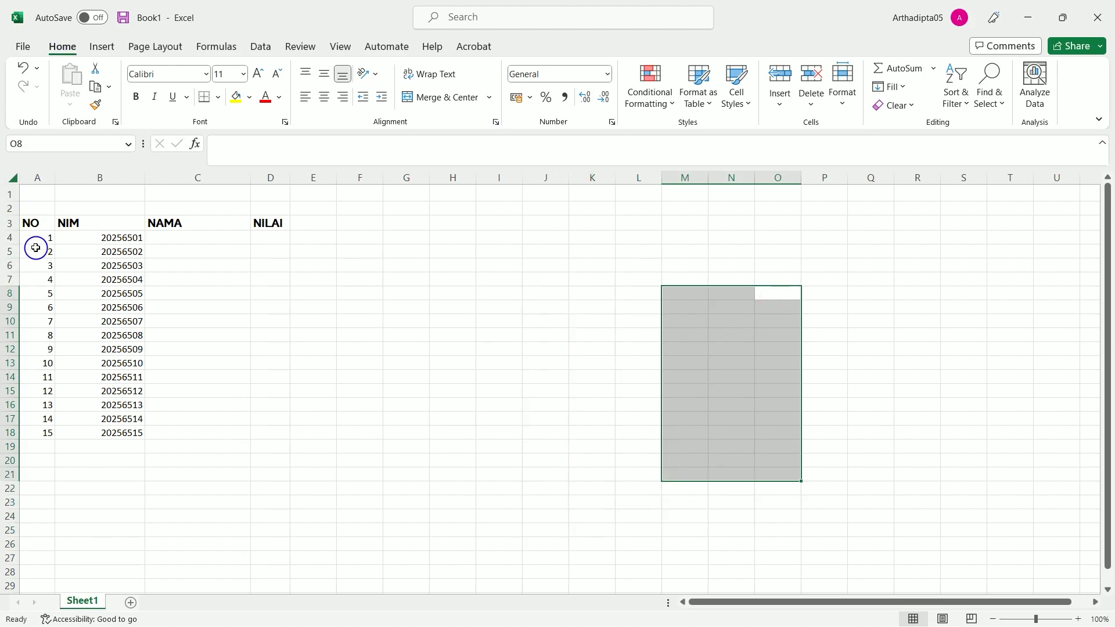
pyautogui.moveTo(181, 239); pyautogui.dragTo(588, 447)
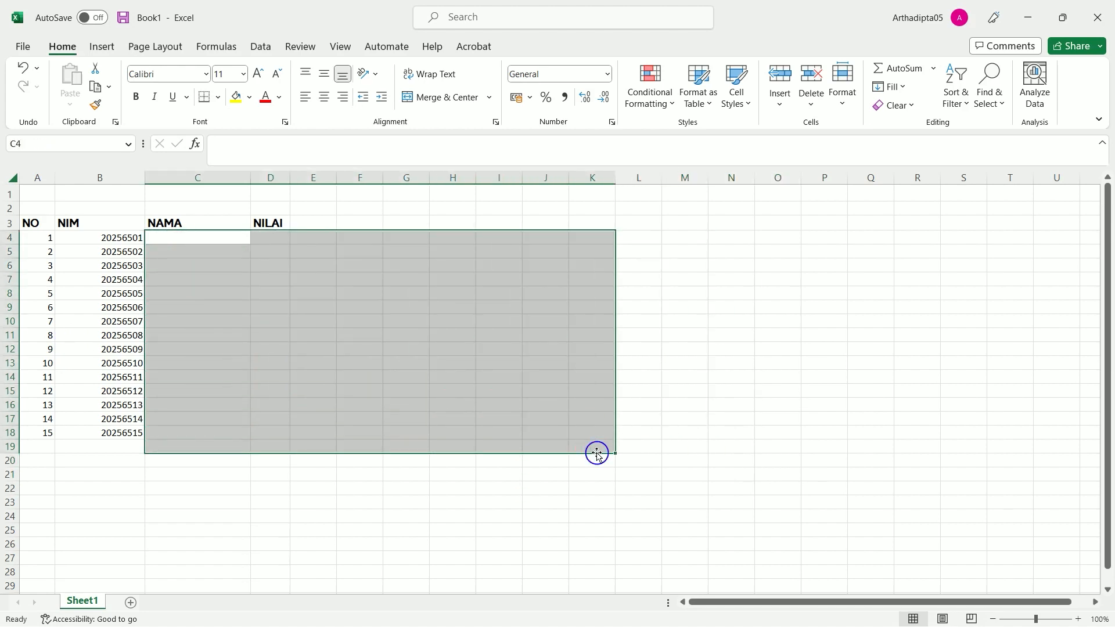
pyautogui.click(575, 404)
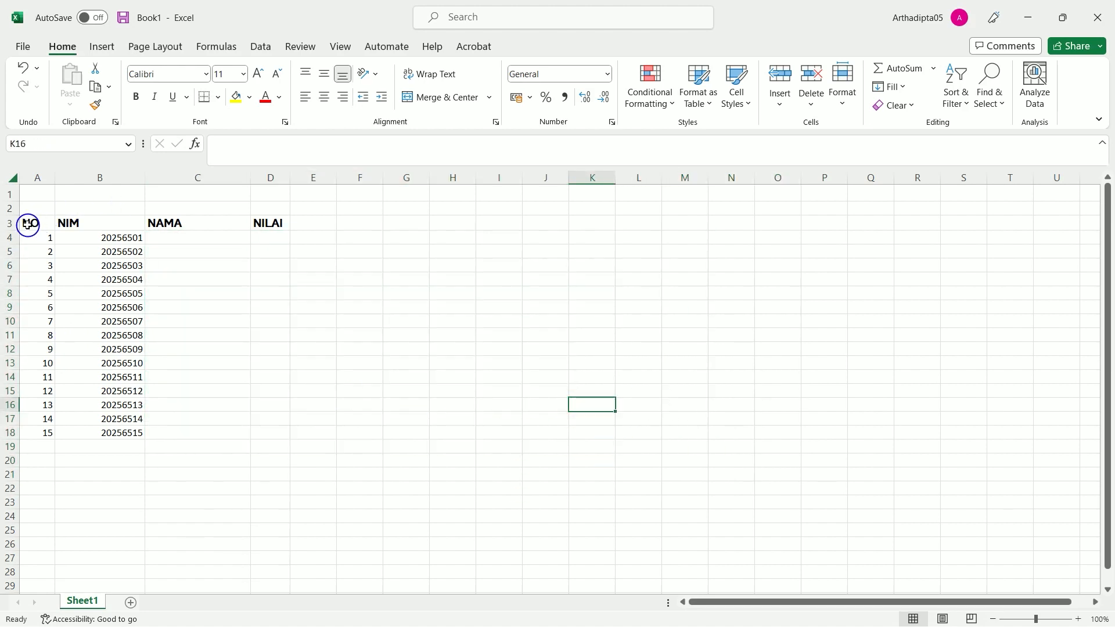
# Apply All Borders to the whole table in A3:D18.
pyautogui.moveTo(26, 224); pyautogui.dragTo(256, 429)
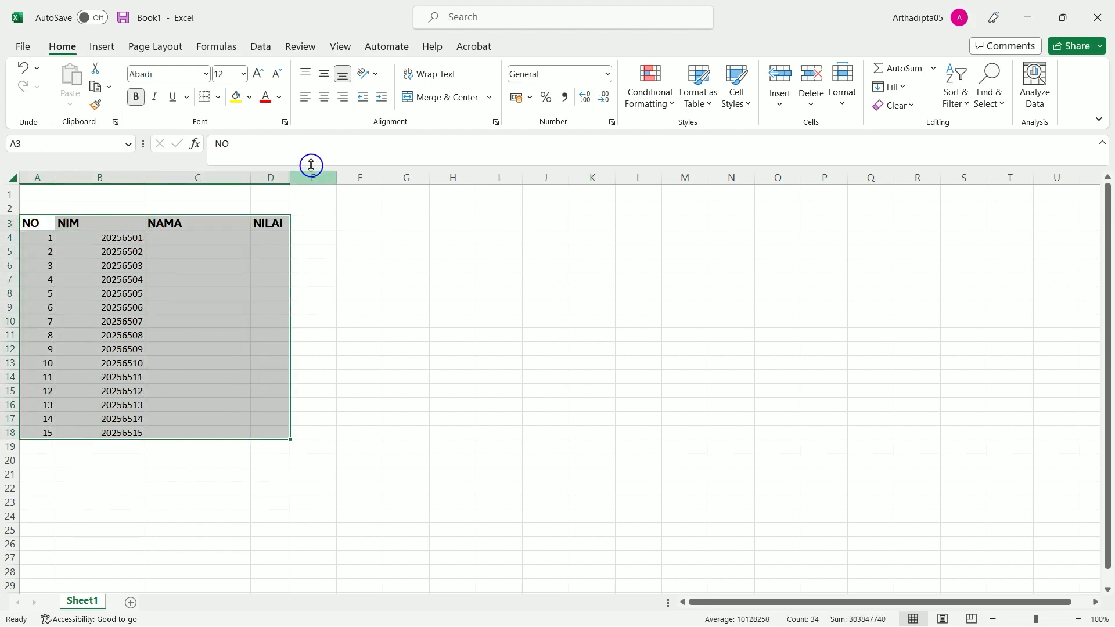
pyautogui.click(218, 99)
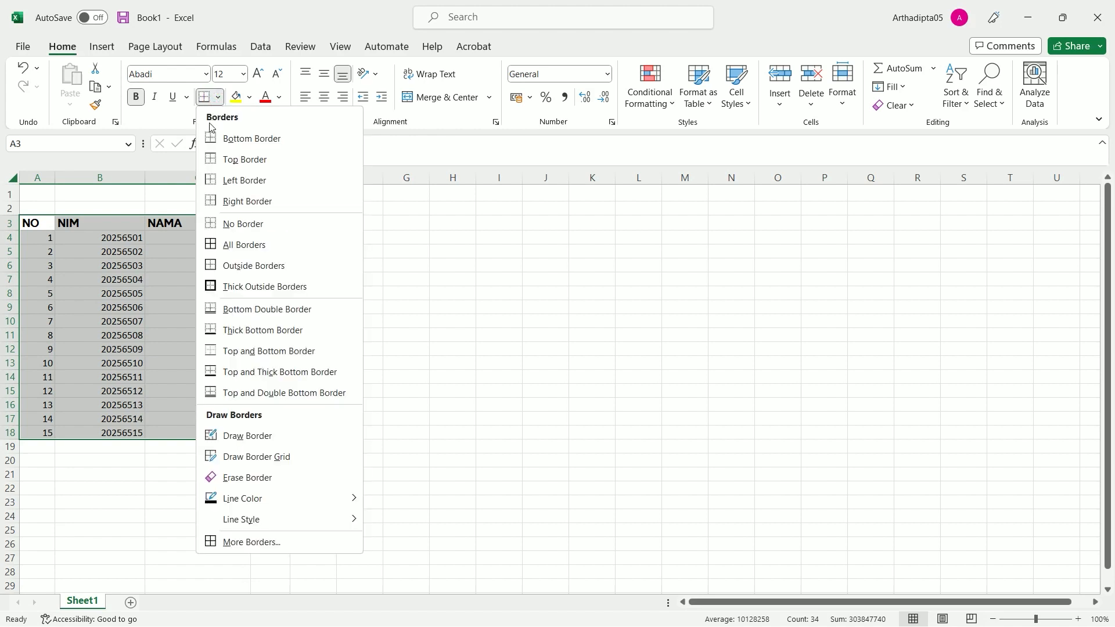
pyautogui.click(227, 244)
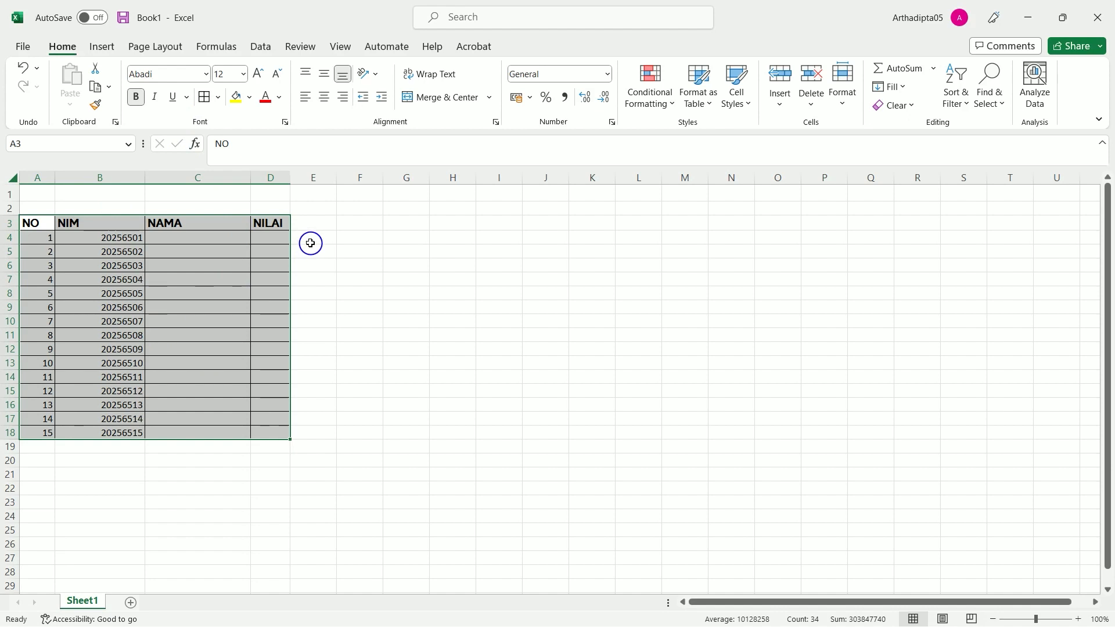
pyautogui.click(384, 300)
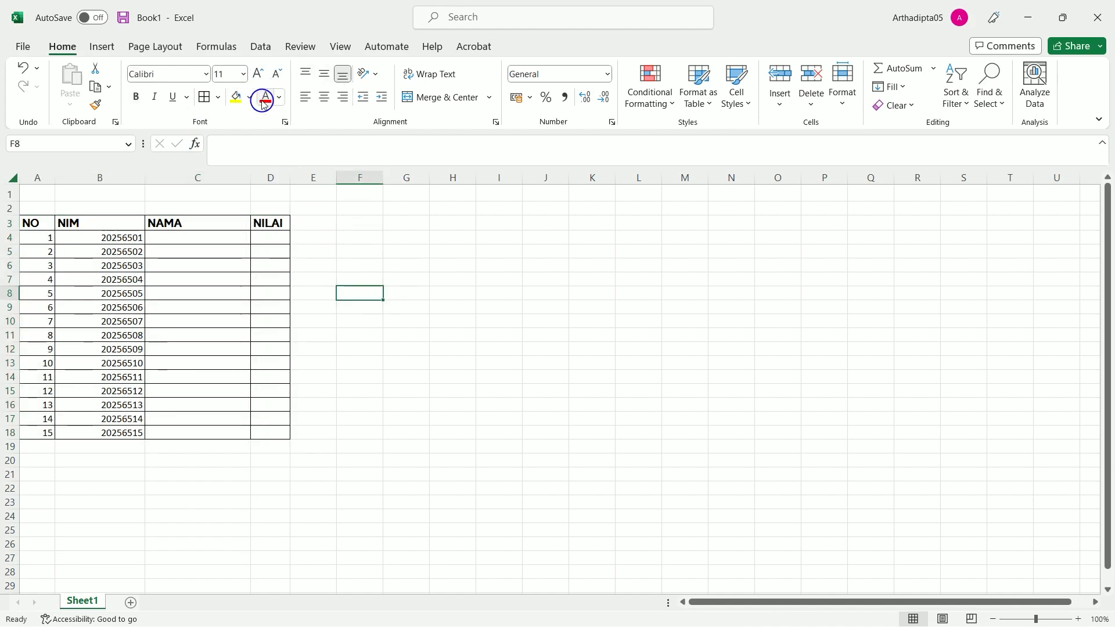
# Fill the header cells A3:D3 with a light orange theme colour.
pyautogui.moveTo(35, 223); pyautogui.dragTo(258, 224)
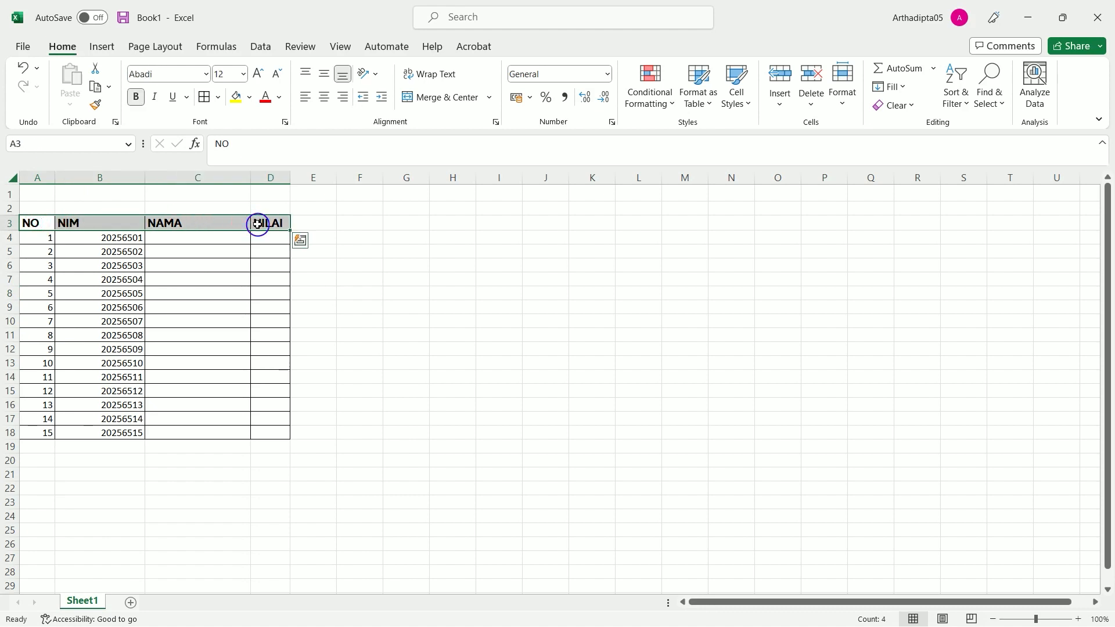
pyautogui.click(249, 96)
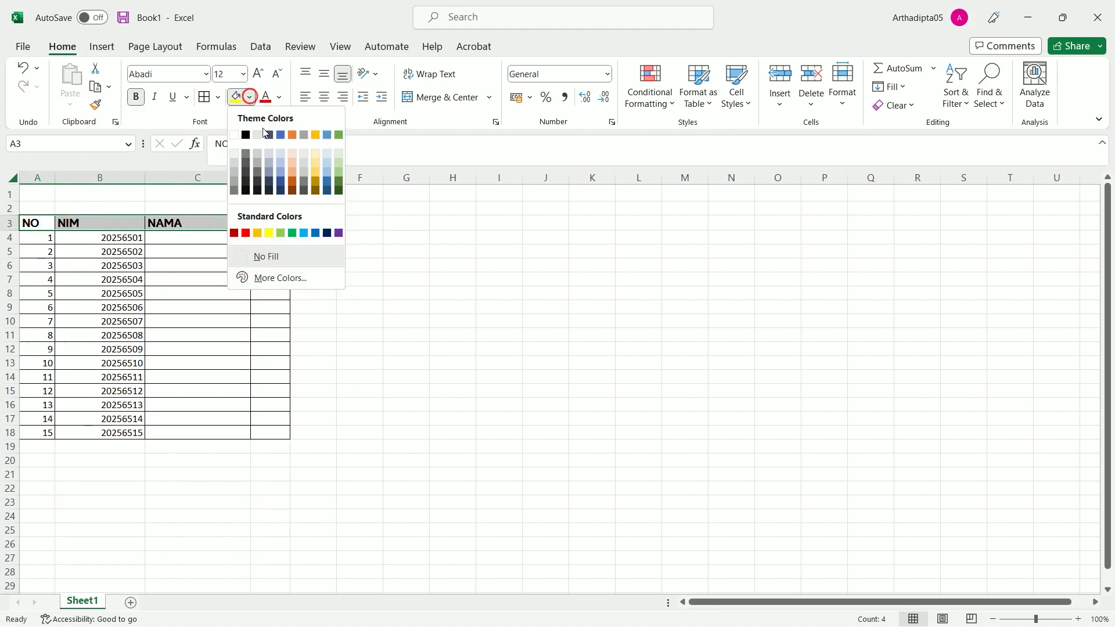
pyautogui.click(290, 167)
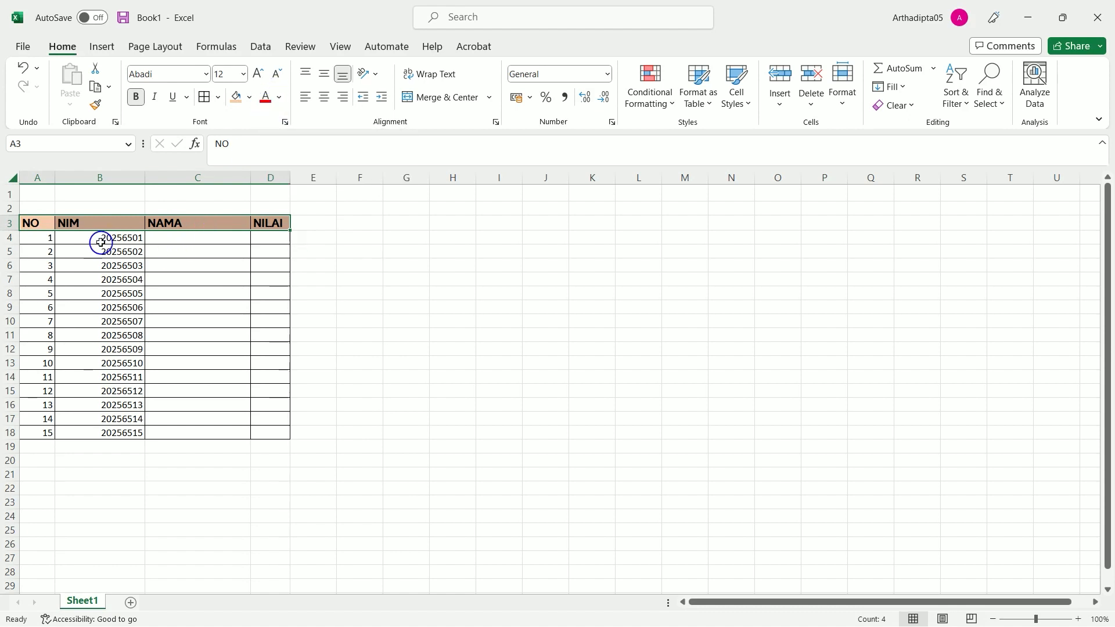
# Set the font colour of the numbers and student IDs in A4:B18 to the darkest black theme shade.
pyautogui.moveTo(49, 239); pyautogui.dragTo(119, 434)
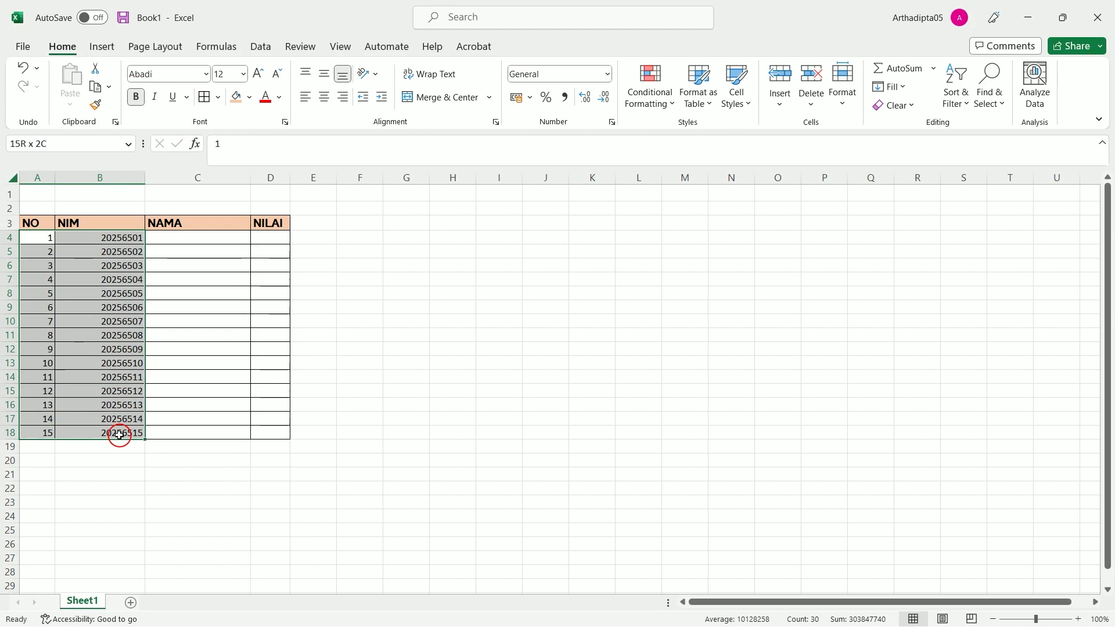
pyautogui.click(279, 97)
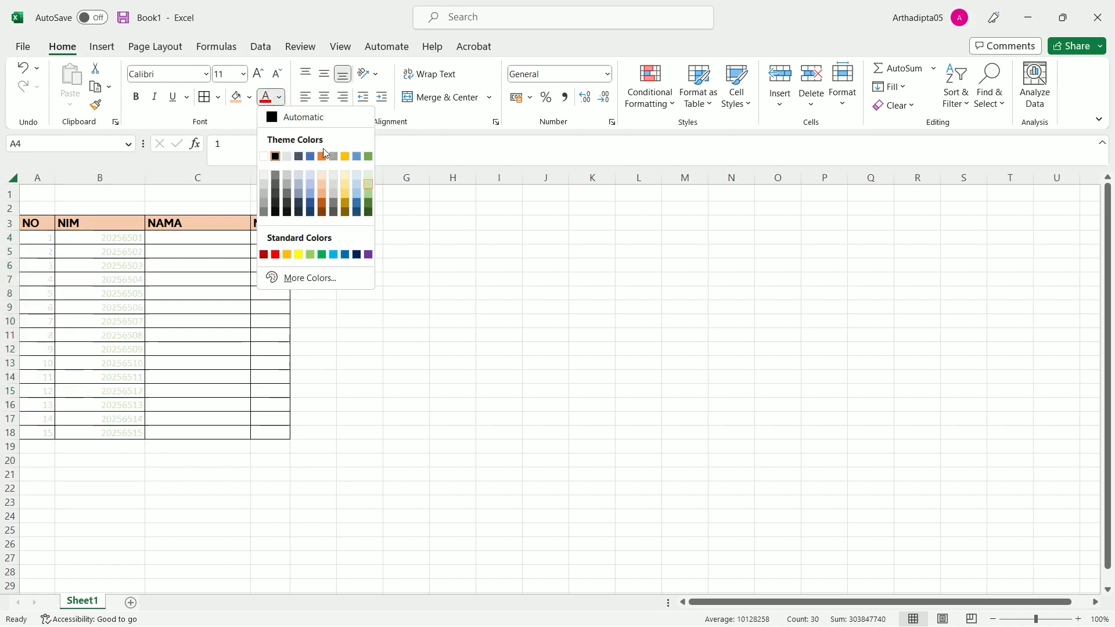
pyautogui.click(277, 215)
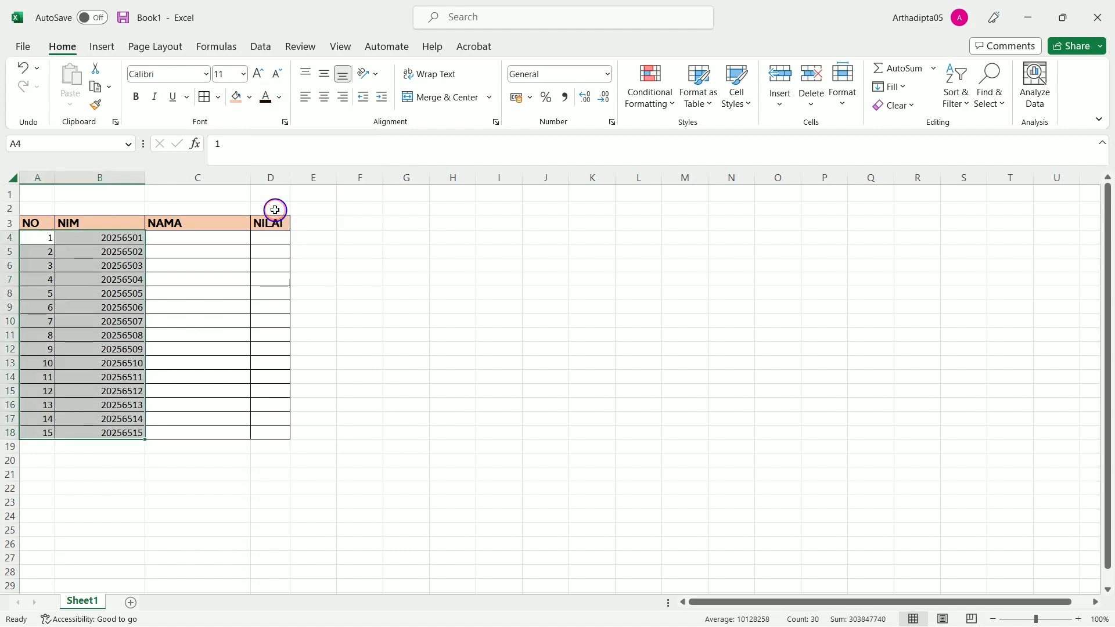
pyautogui.click(351, 347)
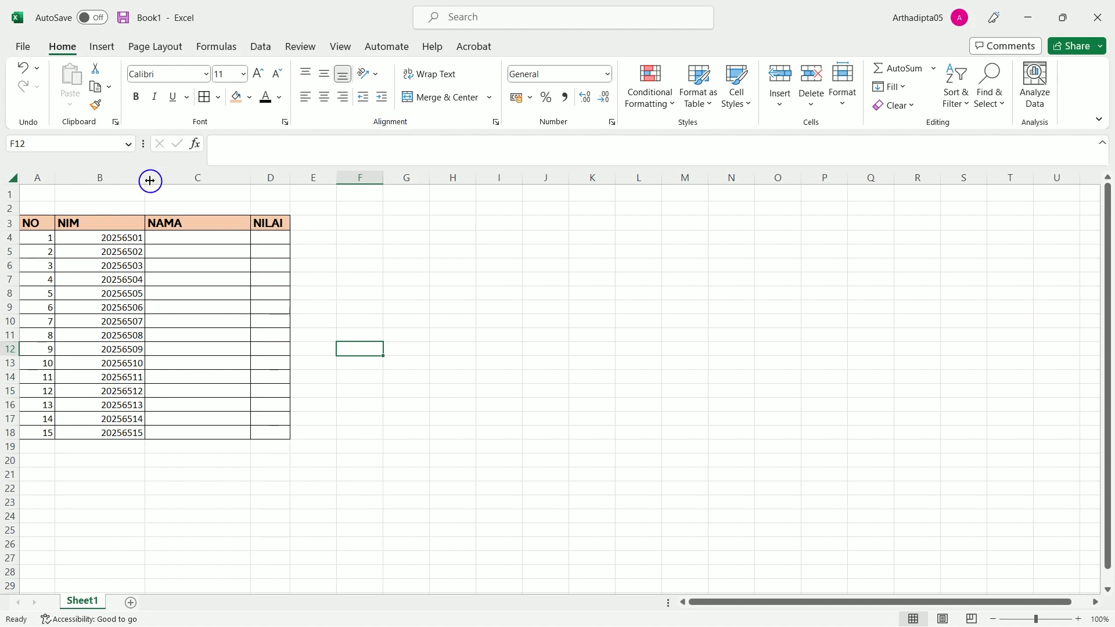
# Apply middle and centre alignment to the empty cell F12 and increase the height of header row 3.
pyautogui.click(324, 75)
pyautogui.click(326, 97)
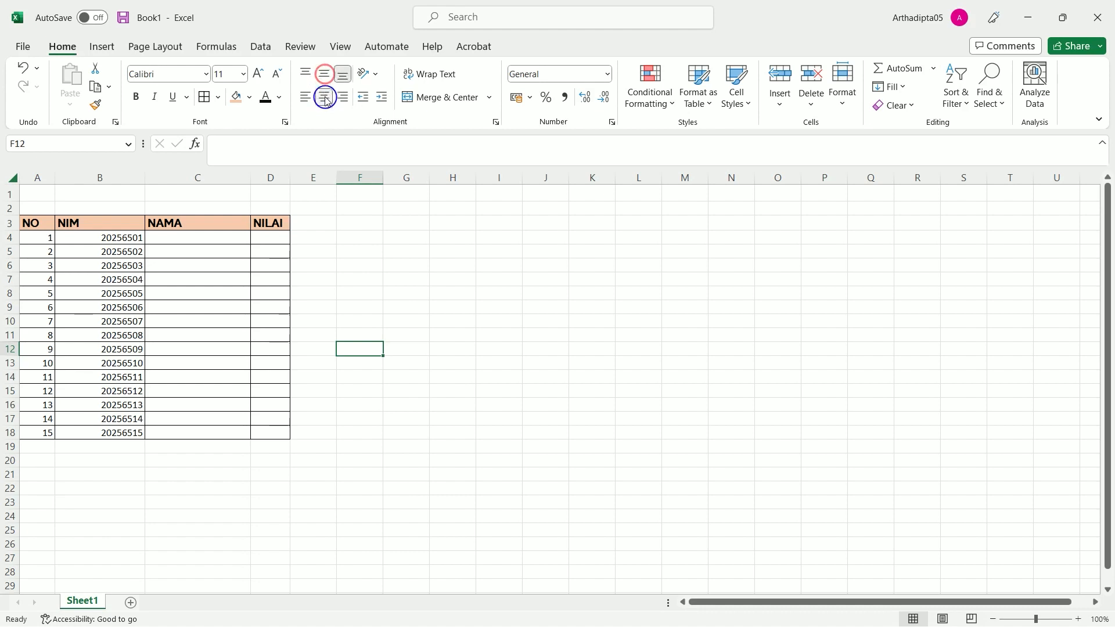
pyautogui.moveTo(13, 229); pyautogui.dragTo(13, 239)
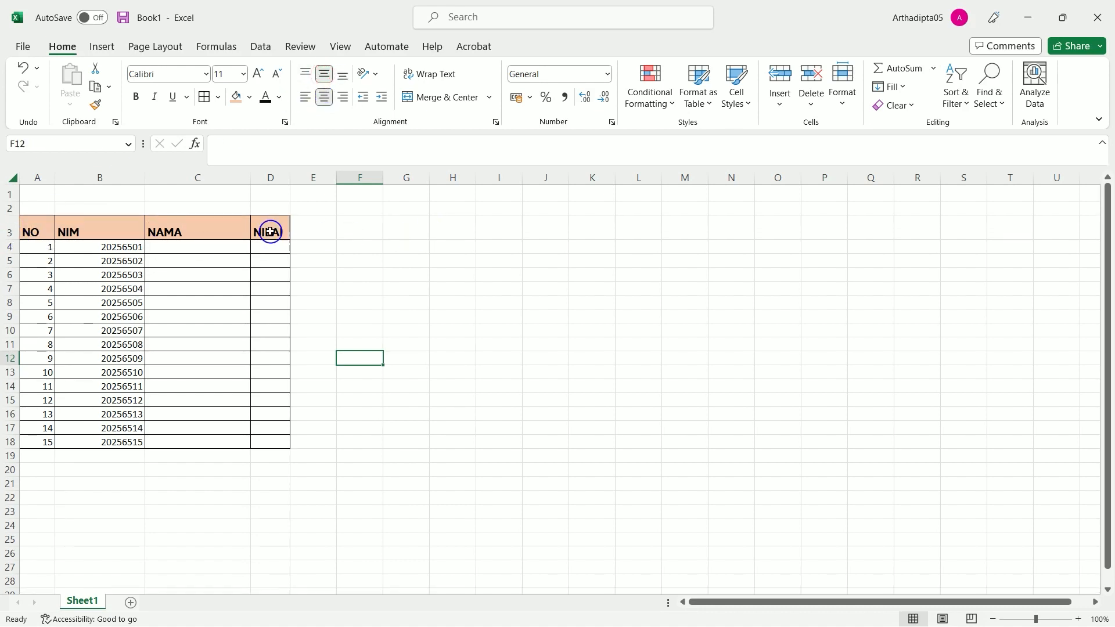
# Apply middle and horizontal centre alignment to the header cells A3:D3.
pyautogui.moveTo(263, 227); pyautogui.dragTo(53, 229)
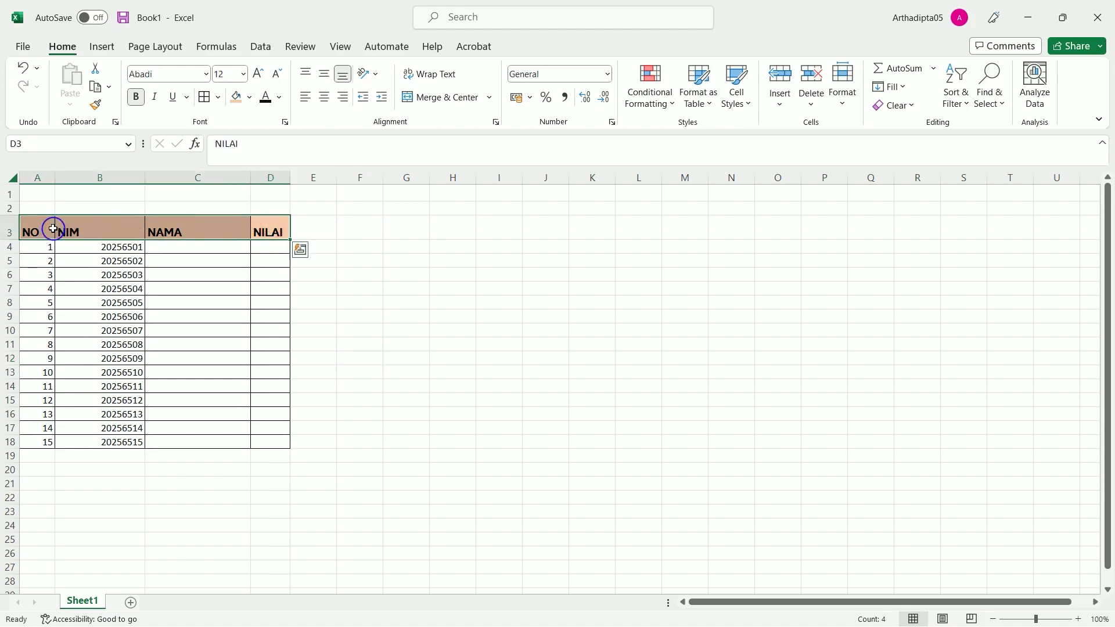
pyautogui.click(326, 72)
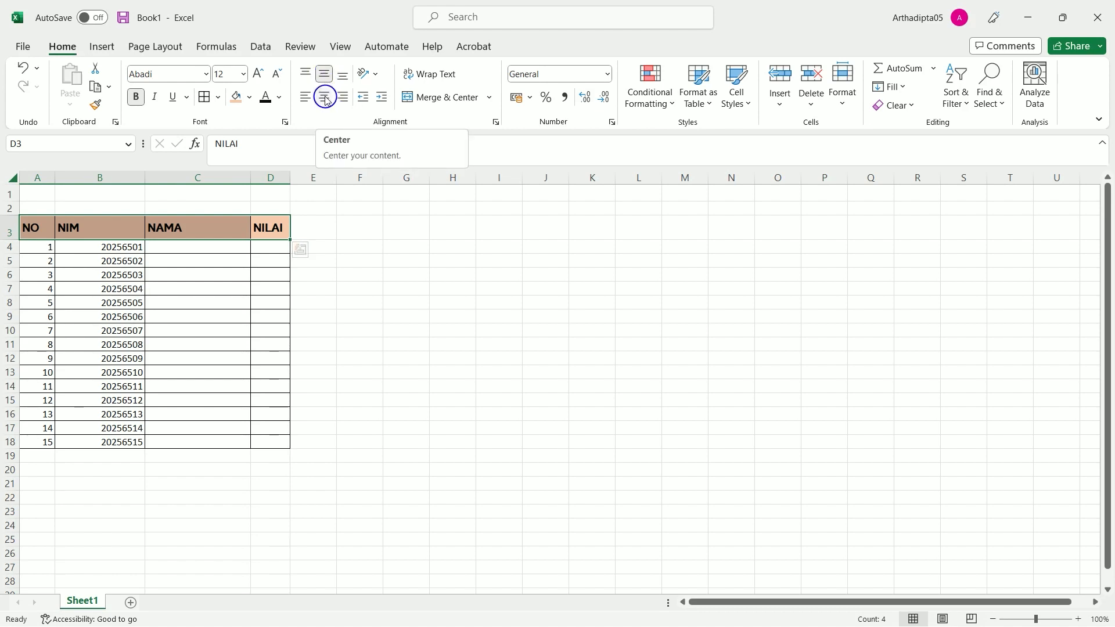
pyautogui.click(325, 97)
pyautogui.click(305, 97)
pyautogui.click(344, 99)
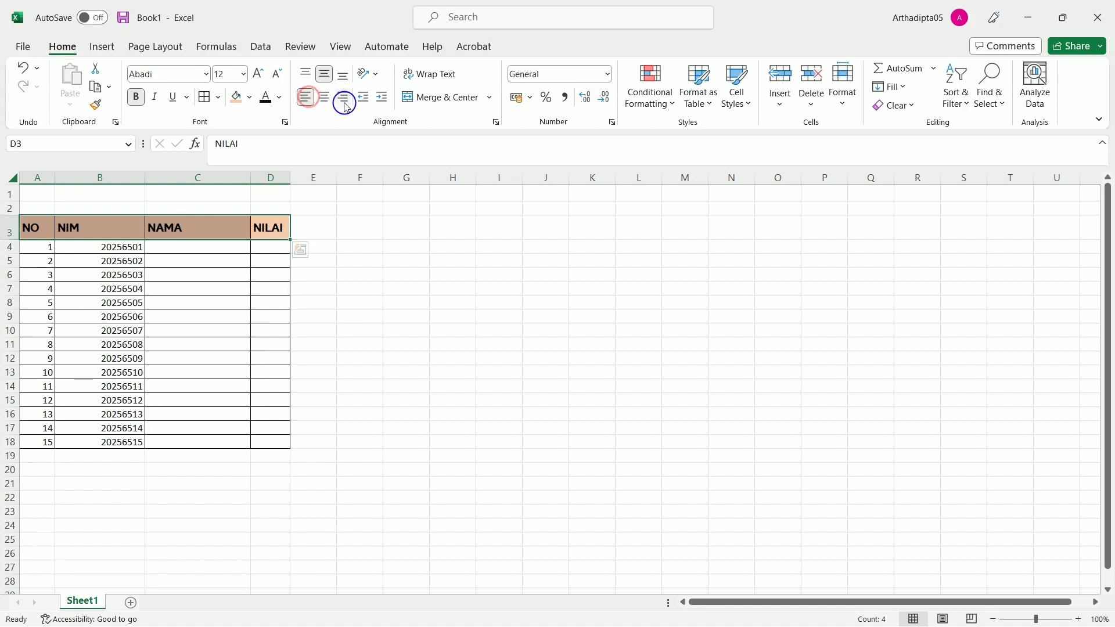
pyautogui.click(323, 96)
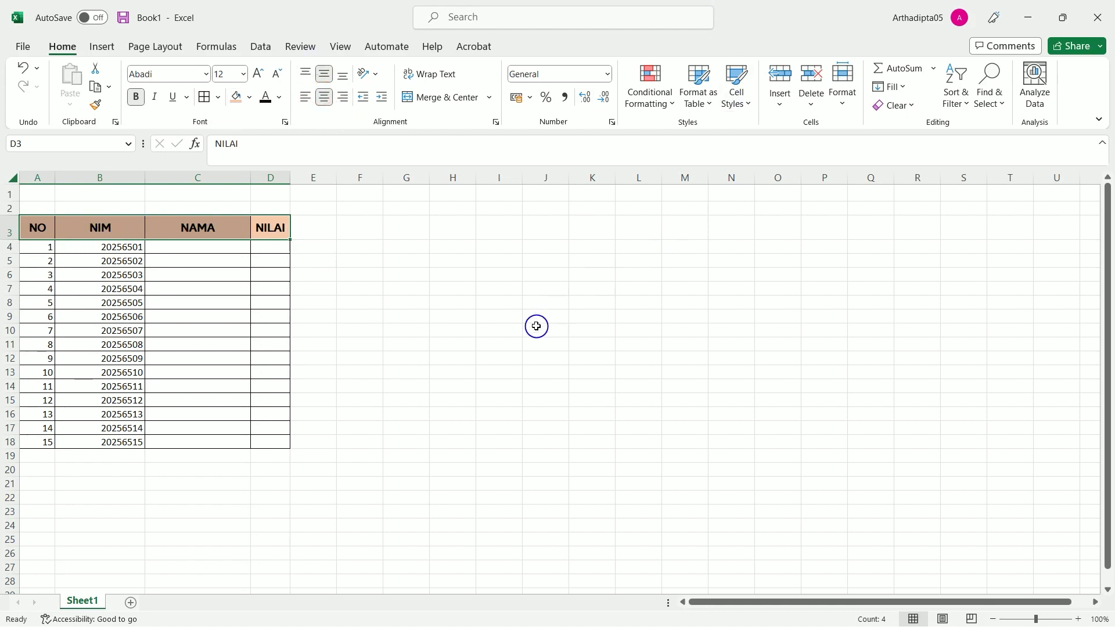
pyautogui.click(395, 350)
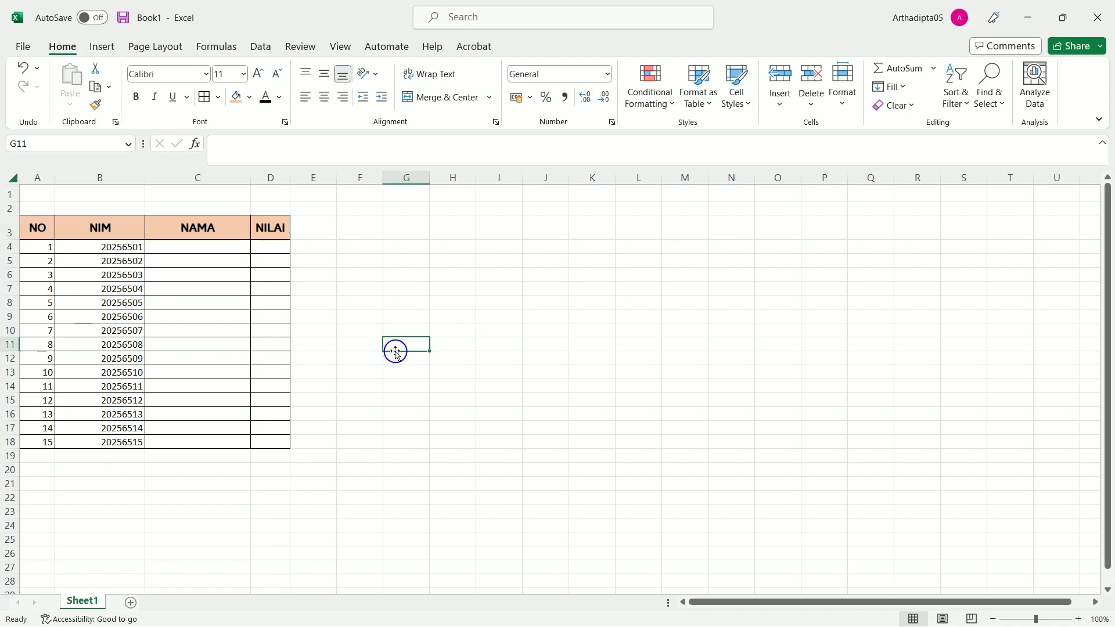
# Try the Angle Counterclockwise, Vertical Text and Angle Clockwise orientations on the NO header in A3.
pyautogui.click(42, 226)
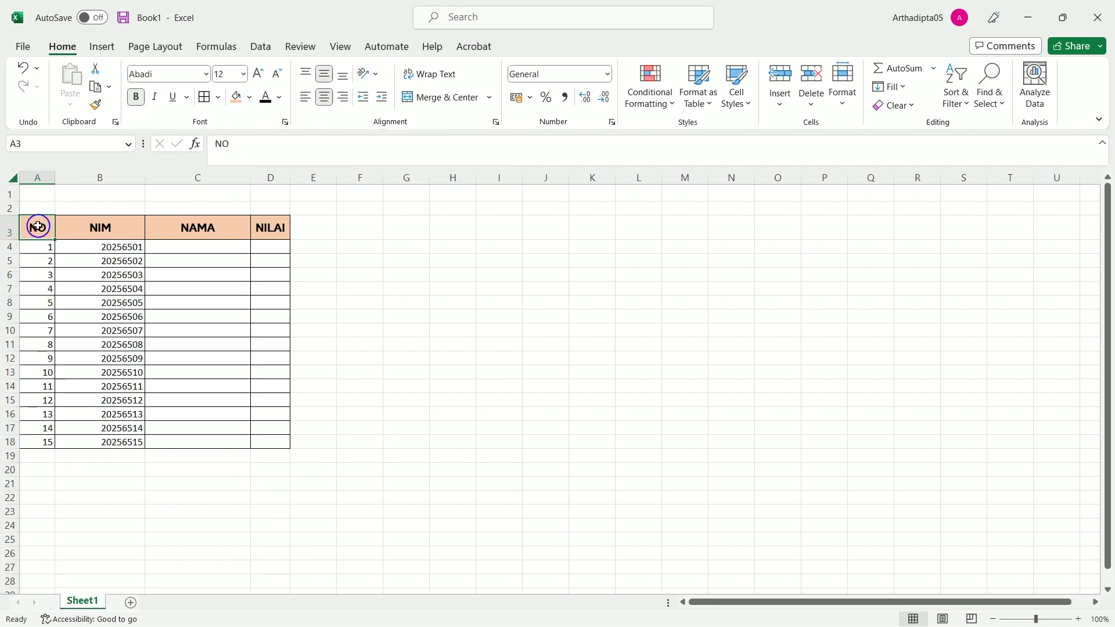
pyautogui.click(367, 74)
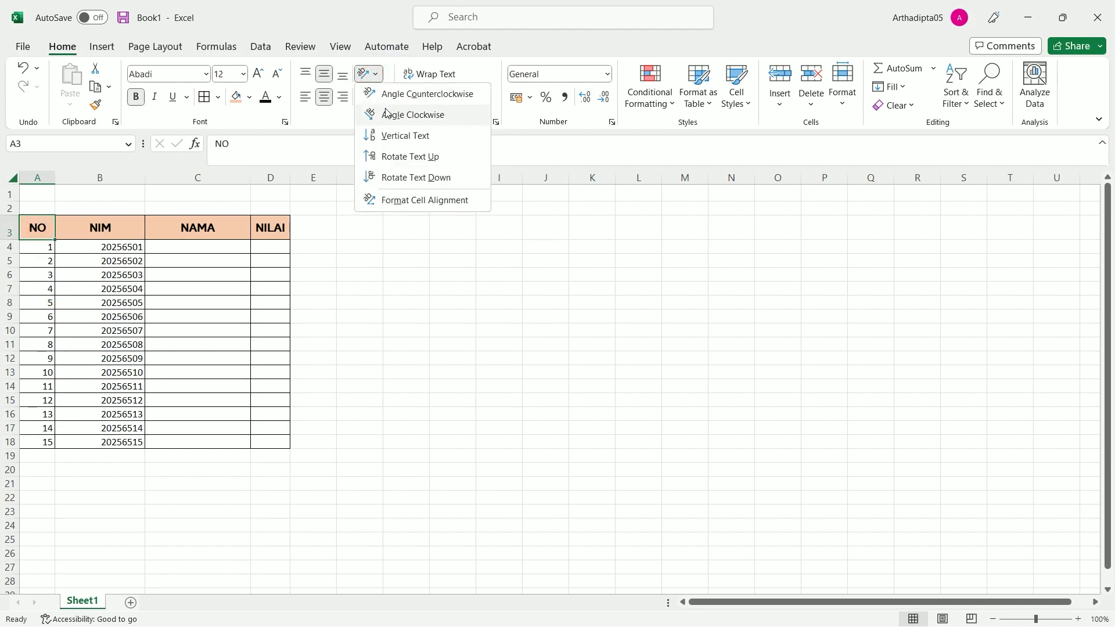
pyautogui.click(387, 96)
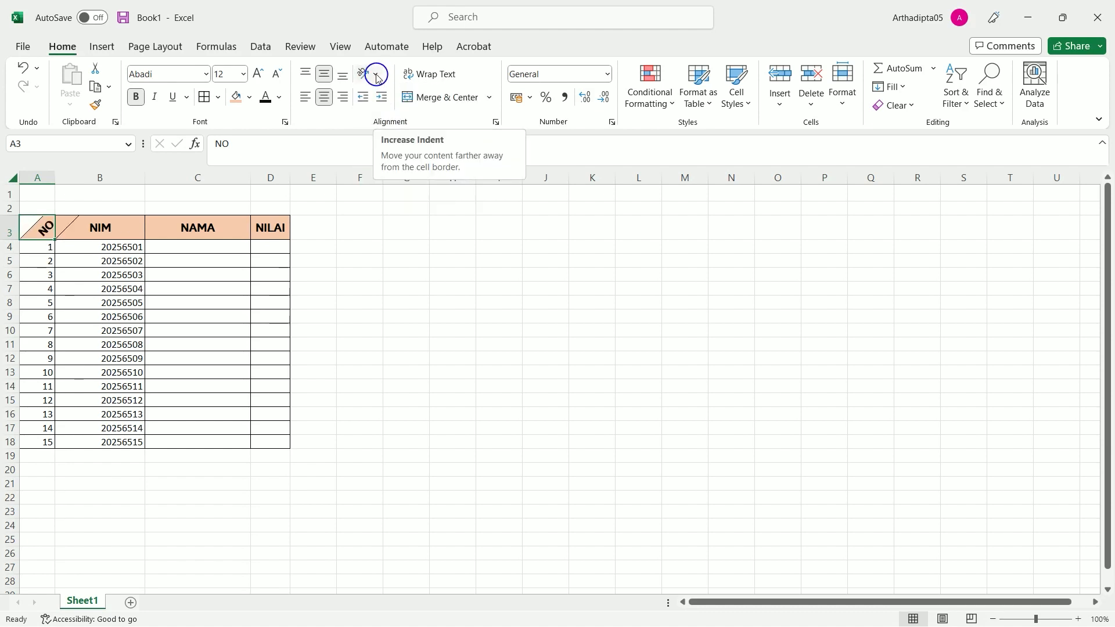
pyautogui.click(372, 74)
pyautogui.click(391, 134)
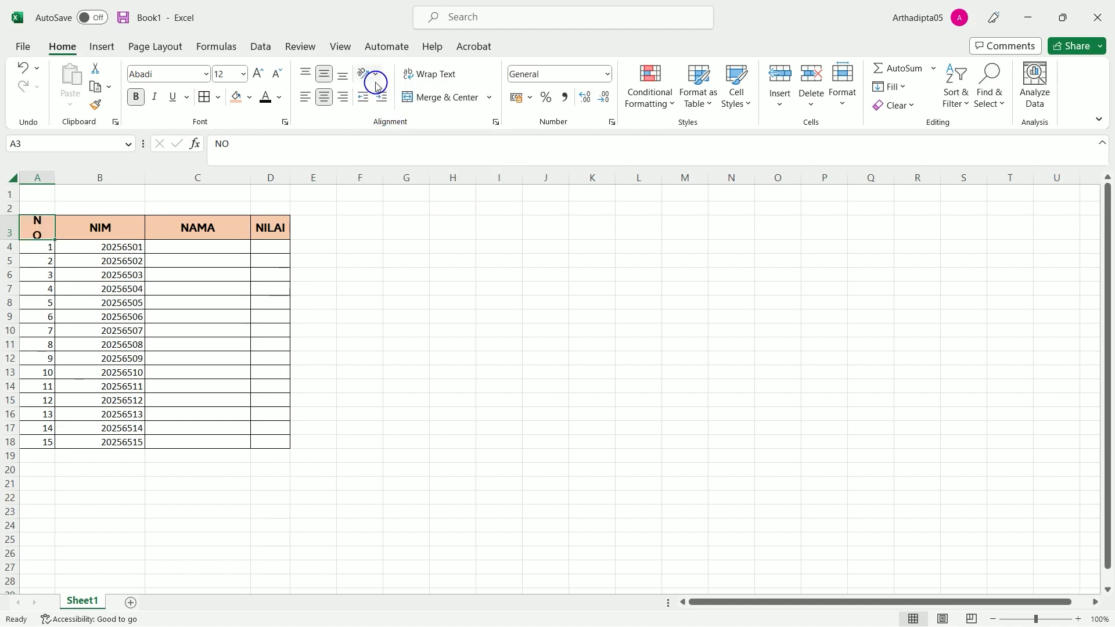
pyautogui.click(376, 72)
pyautogui.click(395, 116)
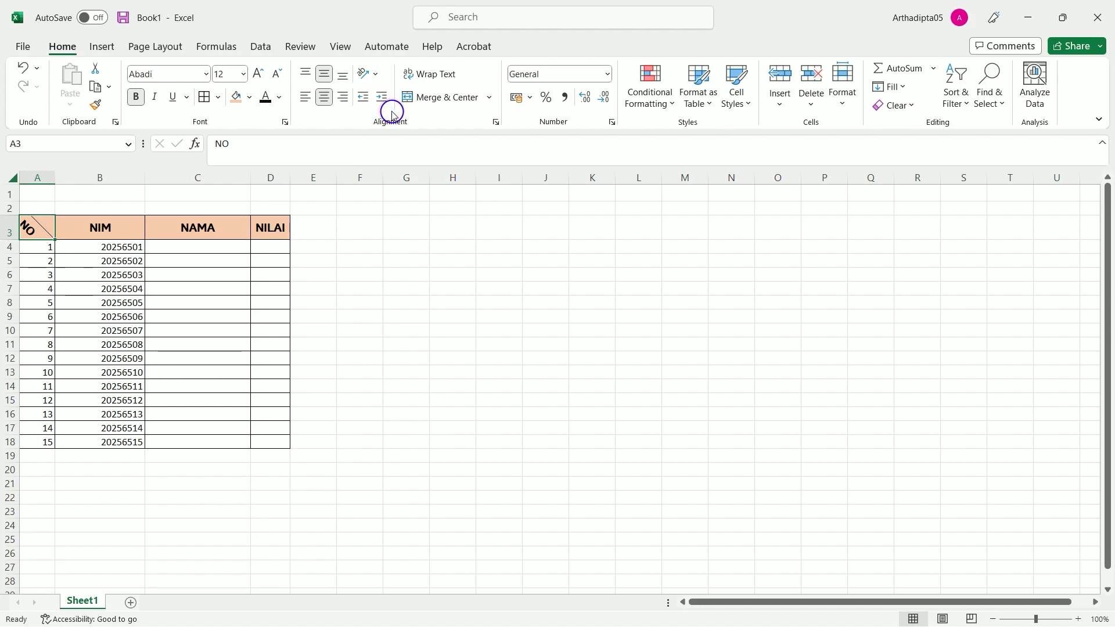
# Angle the header text in A3:D3 counterclockwise and slightly widen the NILAI column.
pyautogui.moveTo(51, 226); pyautogui.dragTo(269, 227)
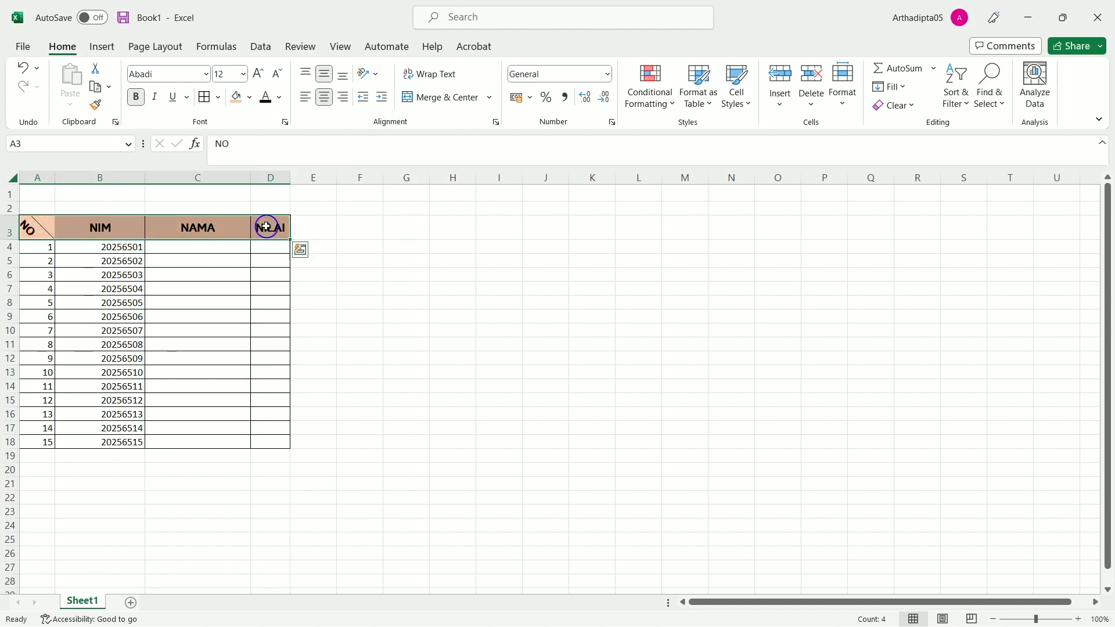
pyautogui.click(379, 74)
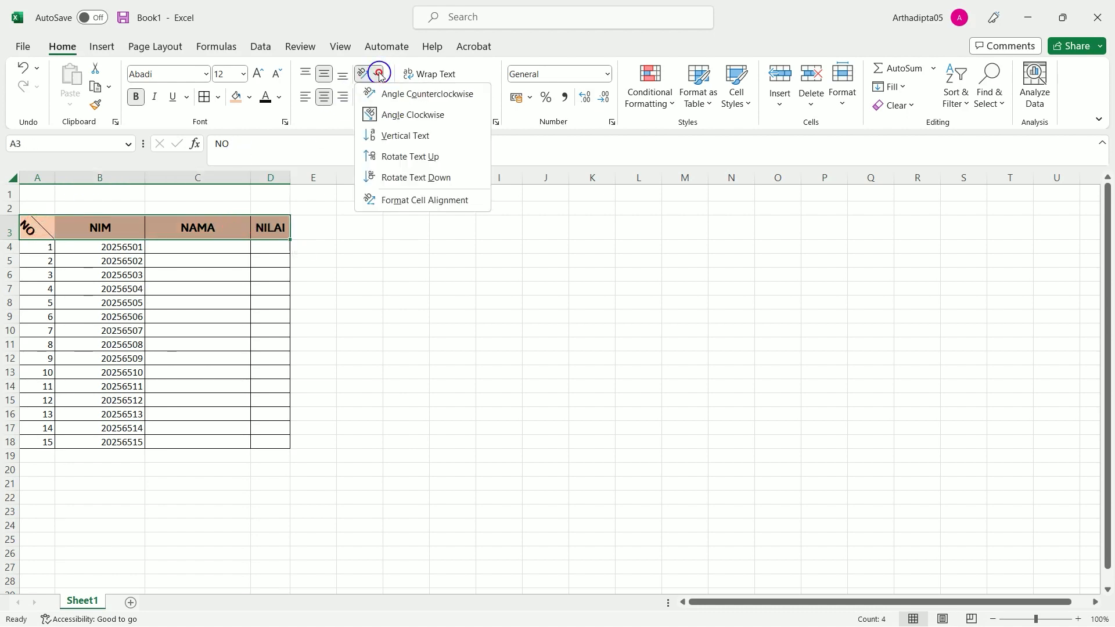
pyautogui.click(406, 93)
pyautogui.moveTo(290, 174)
pyautogui.mouseDown()
pyautogui.moveTo(316, 174)
pyautogui.moveTo(301, 174)
pyautogui.mouseUp()
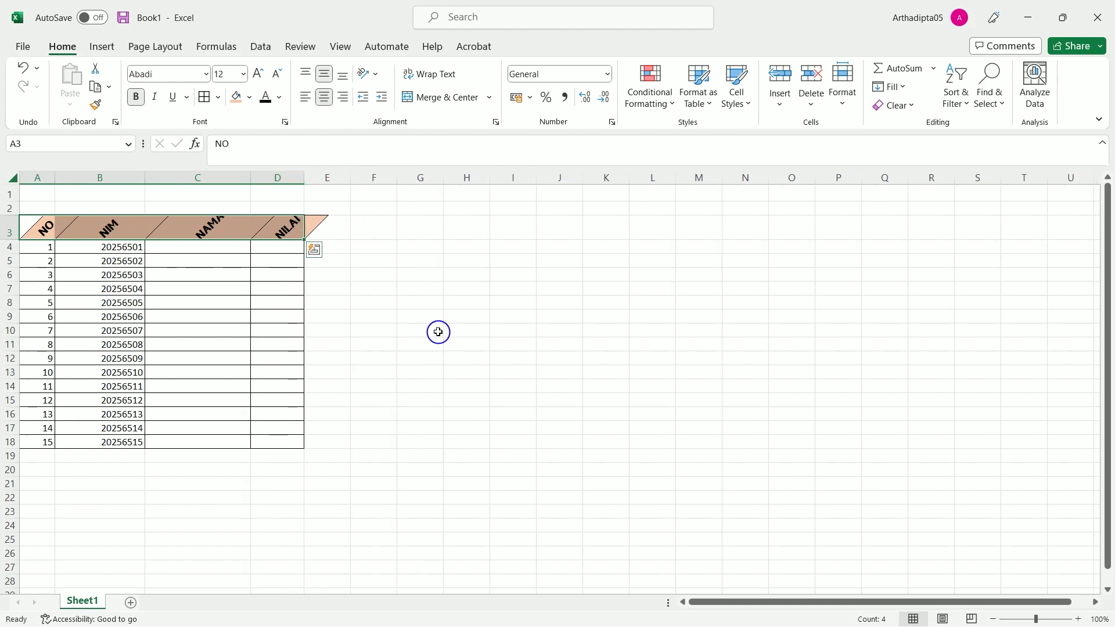
pyautogui.click(406, 331)
# Set the text orientation of cells A3:E3 to 0 degrees in the cell alignment settings.
pyautogui.moveTo(40, 225); pyautogui.dragTo(309, 220)
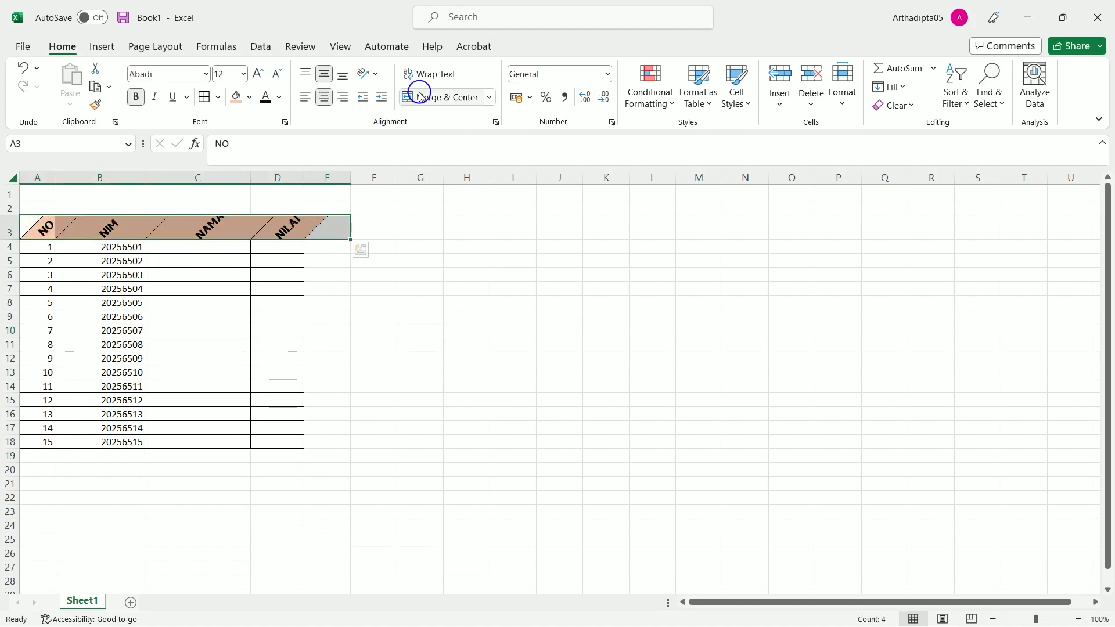
pyautogui.click(368, 74)
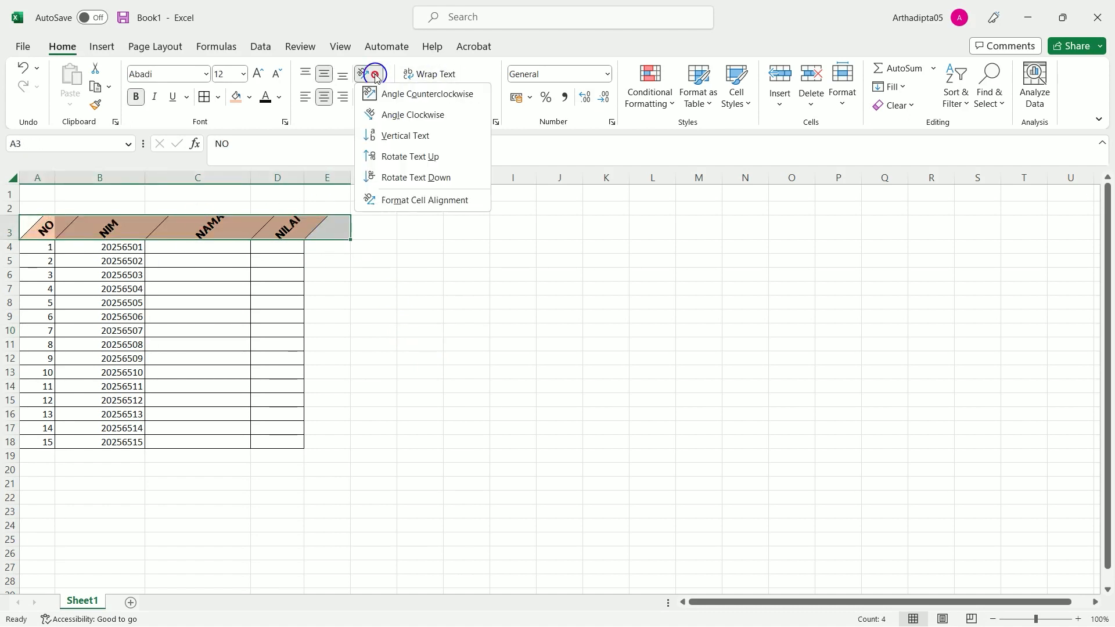
pyautogui.click(433, 206)
pyautogui.click(432, 205)
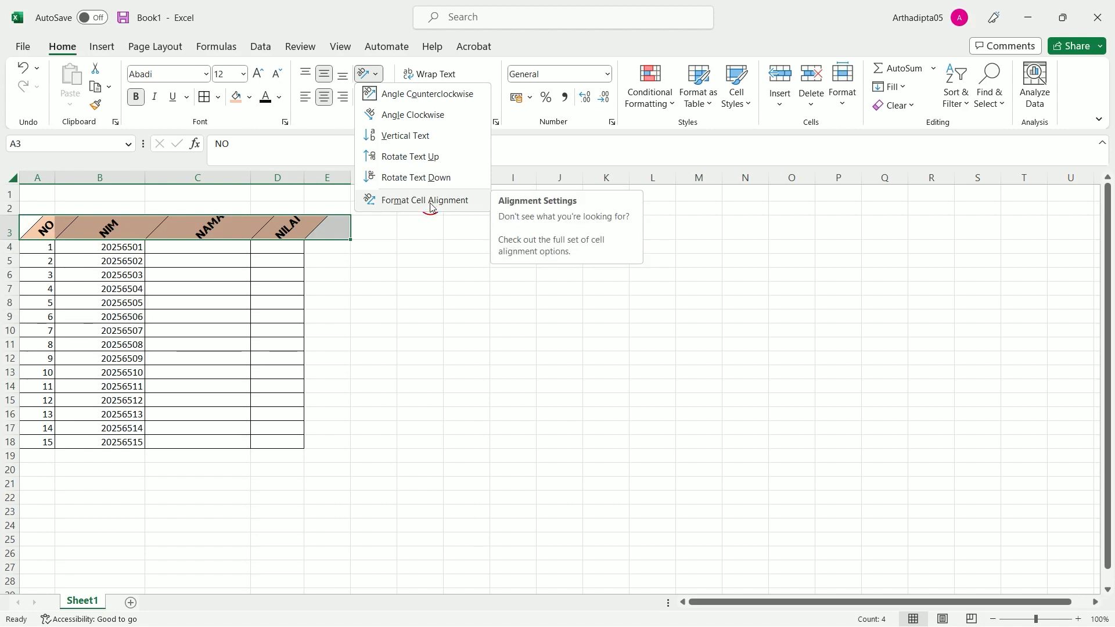
pyautogui.click(456, 208)
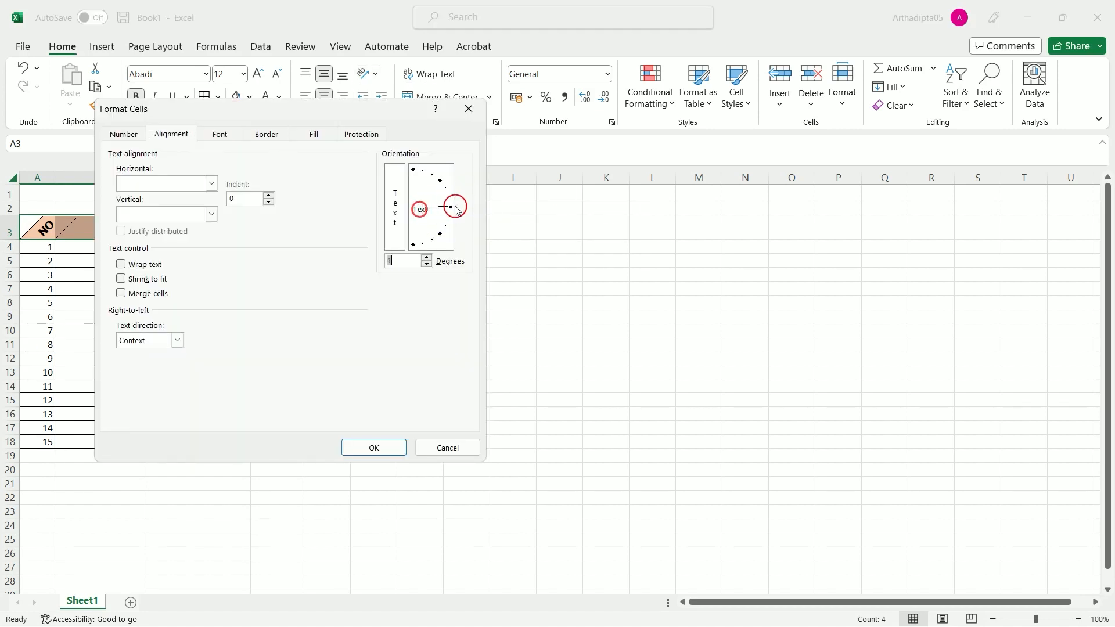
pyautogui.moveTo(455, 207); pyautogui.dragTo(457, 208)
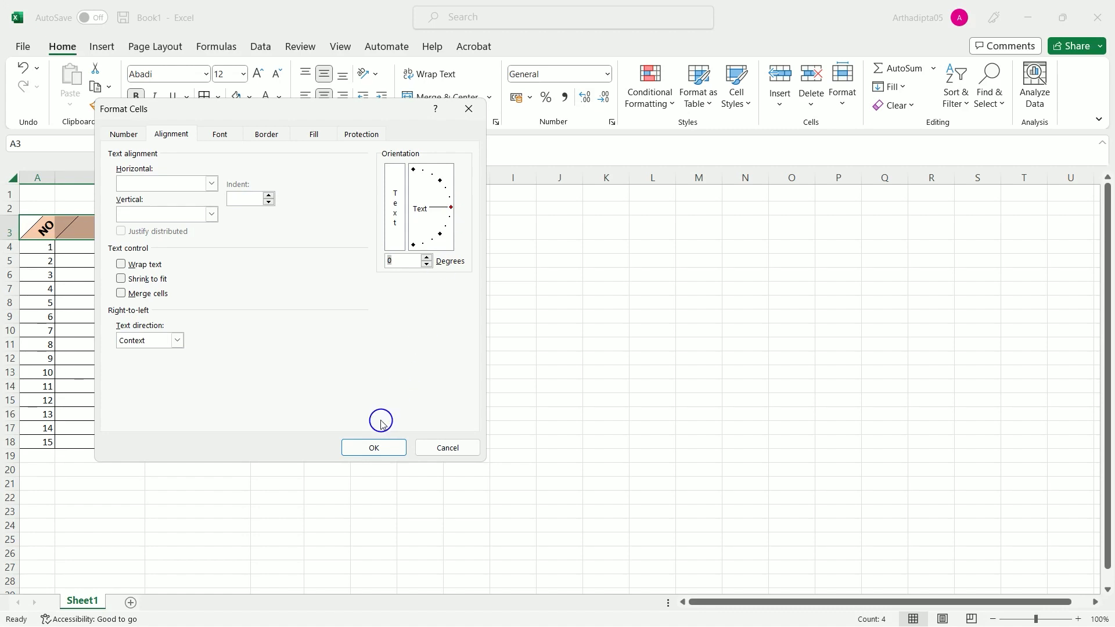
pyautogui.click(378, 448)
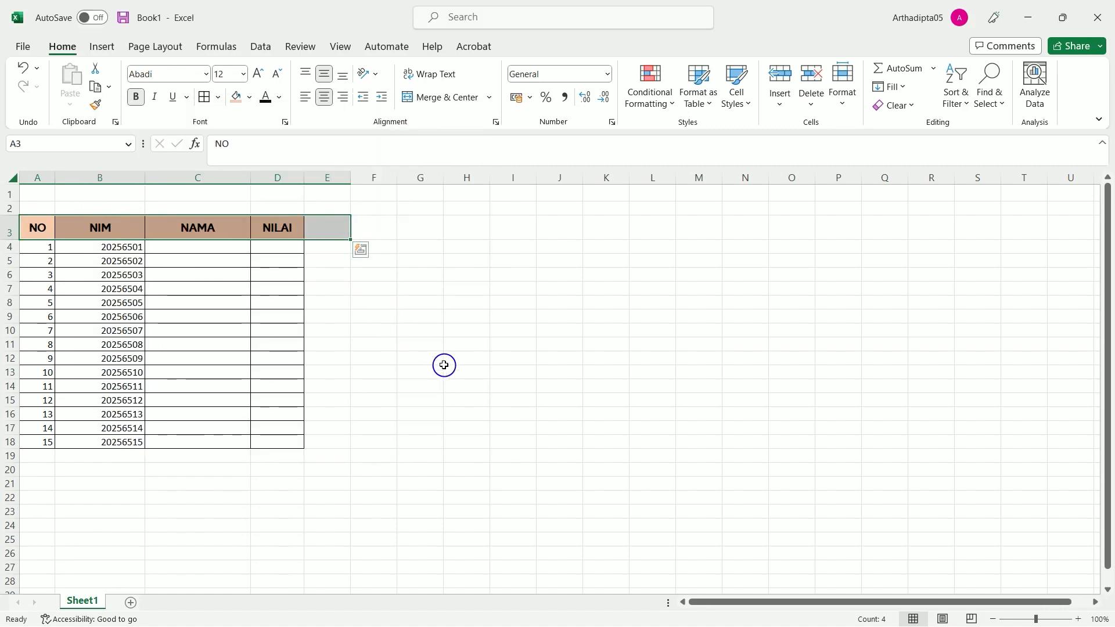
pyautogui.click(392, 384)
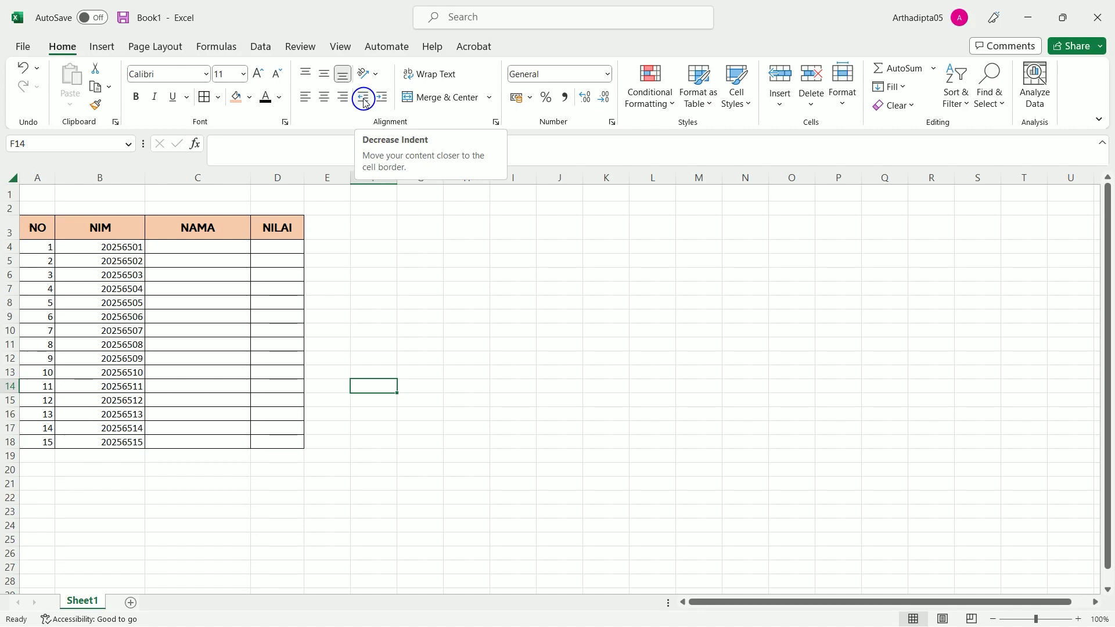
# Increase the indent of the NIM header in B3 by several levels and reduce it back to none.
pyautogui.click(102, 230)
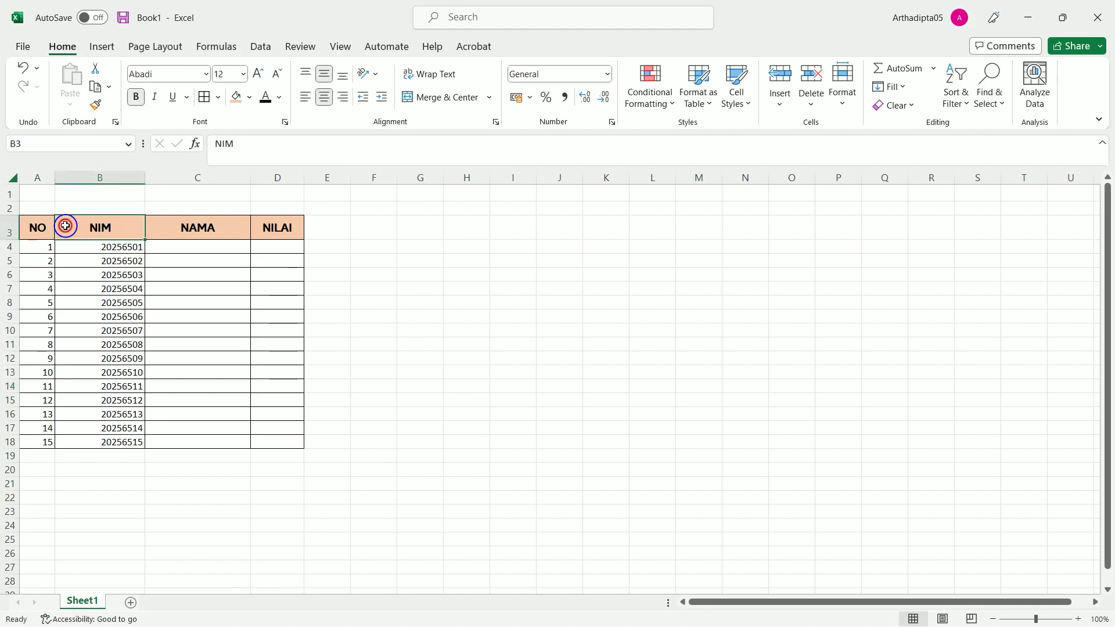
pyautogui.click(379, 98)
pyautogui.click(380, 98)
pyautogui.click(380, 98)
pyautogui.click(380, 99)
pyautogui.click(379, 98)
pyautogui.click(380, 99)
pyautogui.click(364, 99)
pyautogui.click(364, 100)
pyautogui.click(364, 100)
pyautogui.click(365, 99)
pyautogui.click(364, 100)
pyautogui.click(364, 100)
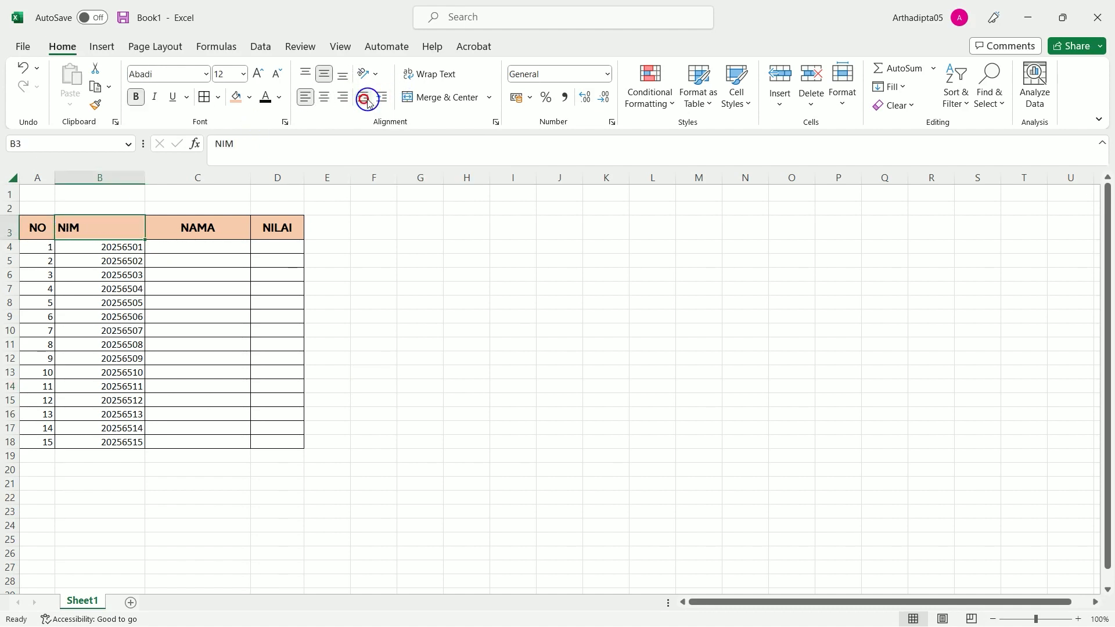
# Indent the NIM header in B3 by four levels, and restore its centre alignment.
pyautogui.click(383, 100)
pyautogui.click(383, 100)
pyautogui.click(383, 100)
pyautogui.click(383, 100)
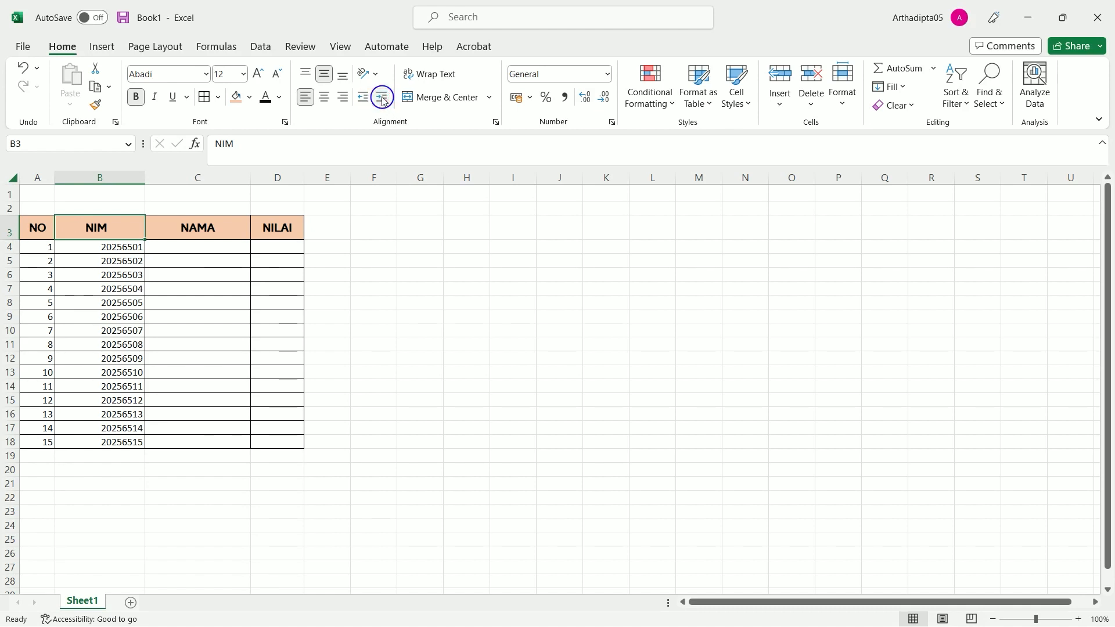
pyautogui.click(422, 226)
pyautogui.click(128, 229)
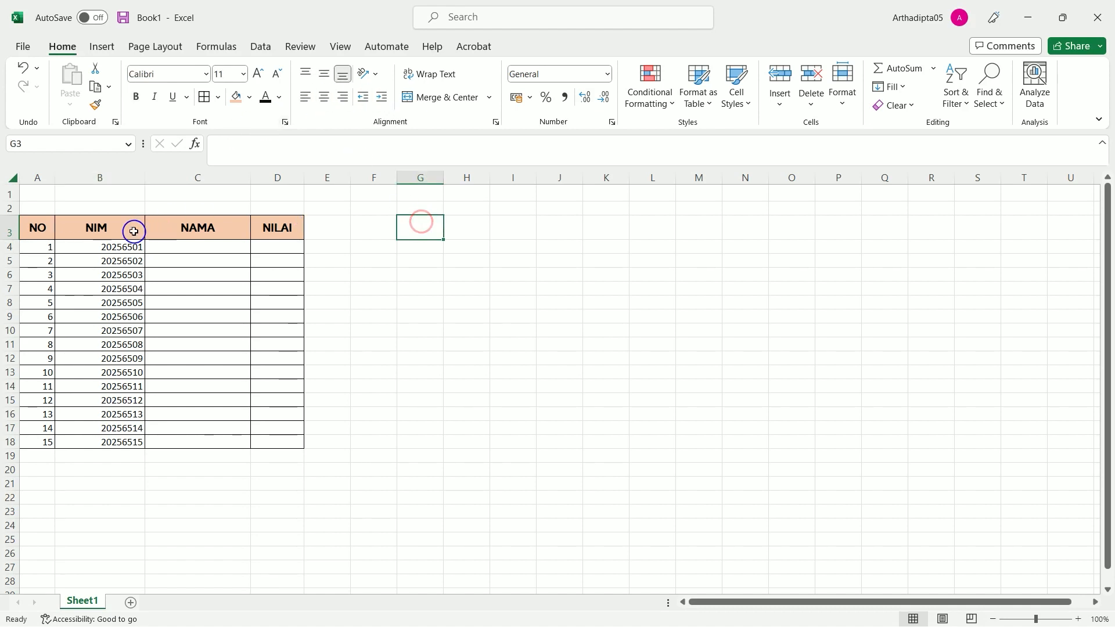
pyautogui.click(325, 99)
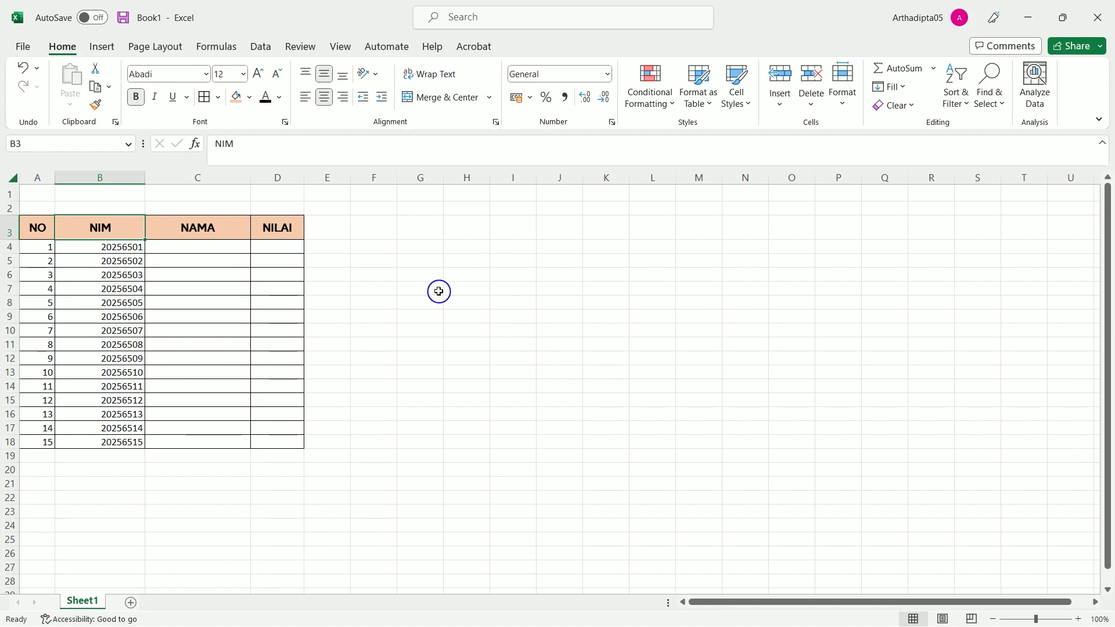
# Add a KETERANGAN header in E3 and widen column E to fit the whole word.
pyautogui.click(326, 230)
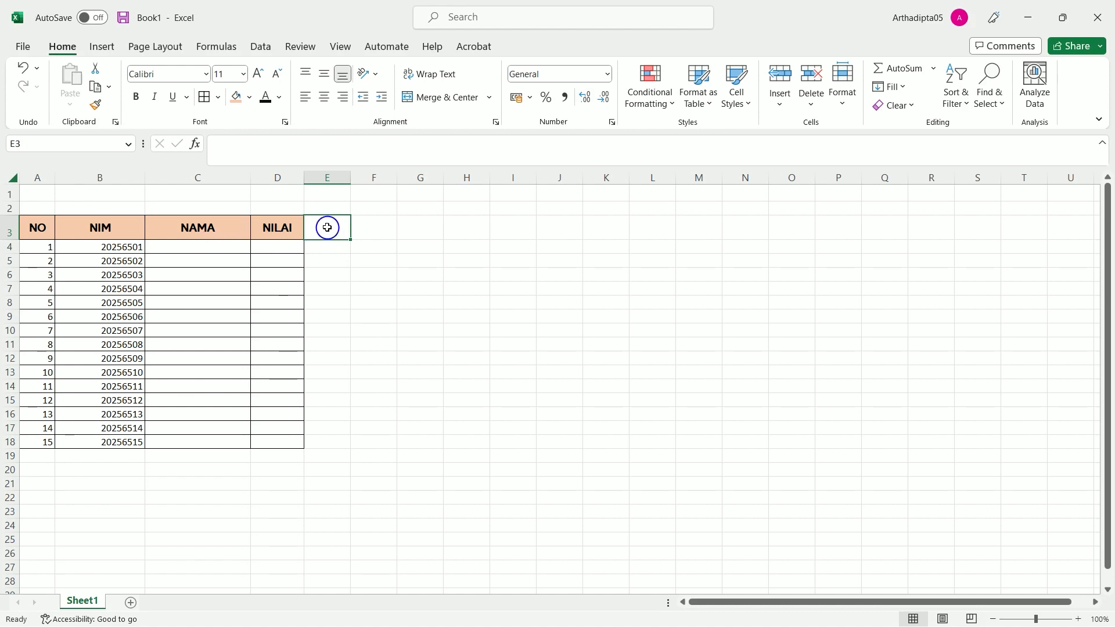
pyautogui.write('KETERANGAN')
pyautogui.click(266, 341)
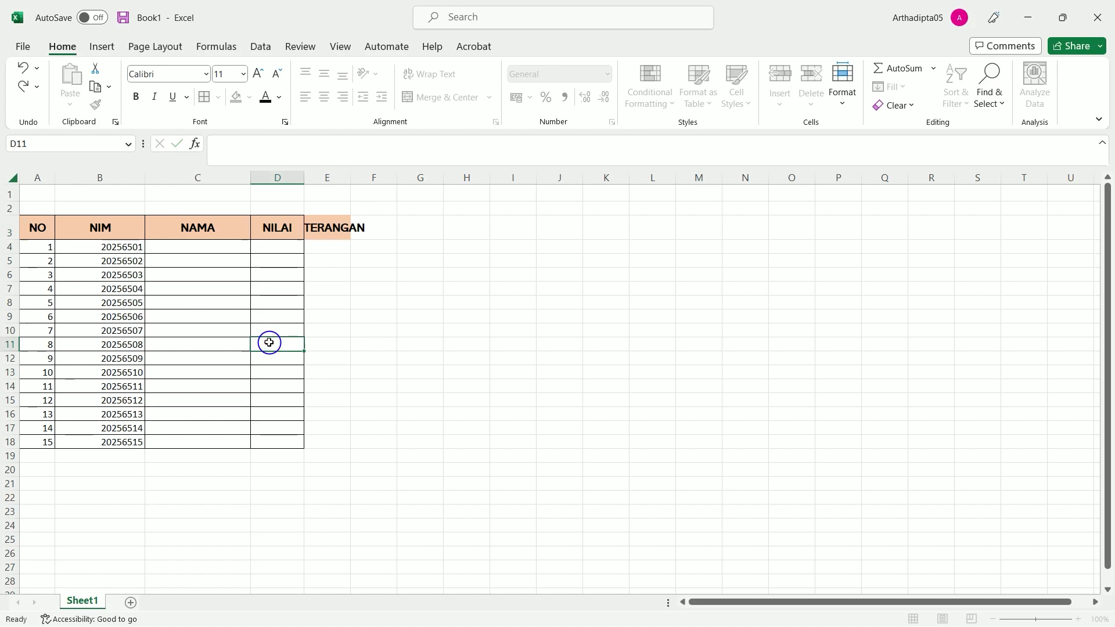
pyautogui.moveTo(350, 177); pyautogui.dragTo(411, 178)
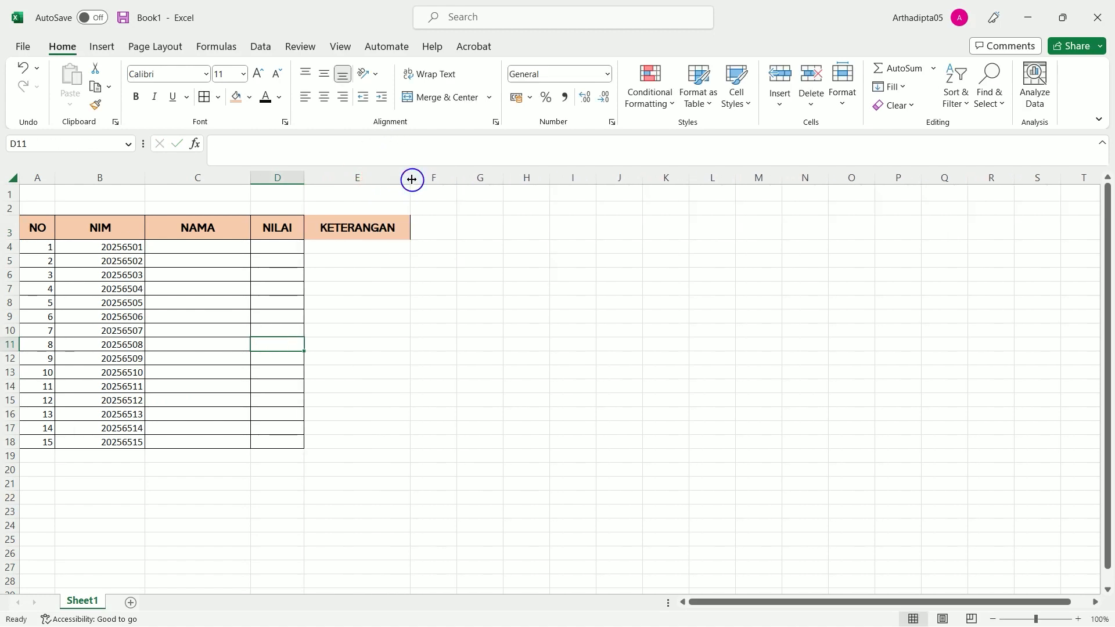
# Enter the sample text "asdasdas asdasdas dasdasd sdasd" in E4 under KETERANGAN.
pyautogui.click(406, 251)
pyautogui.write('asdasdas')
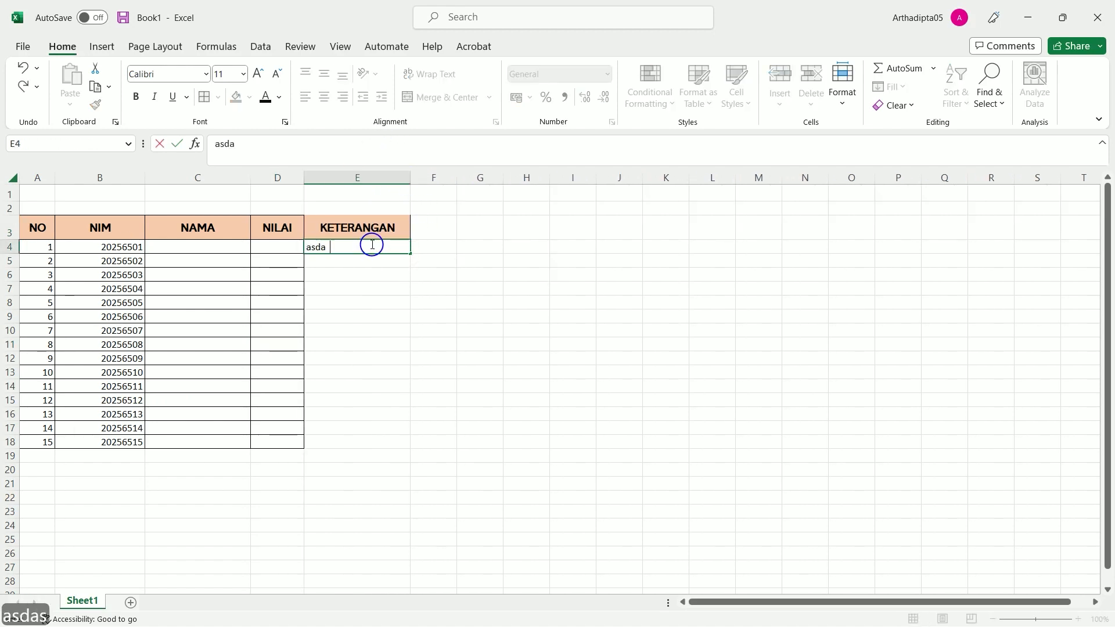
pyautogui.click(361, 300)
pyautogui.click(369, 249)
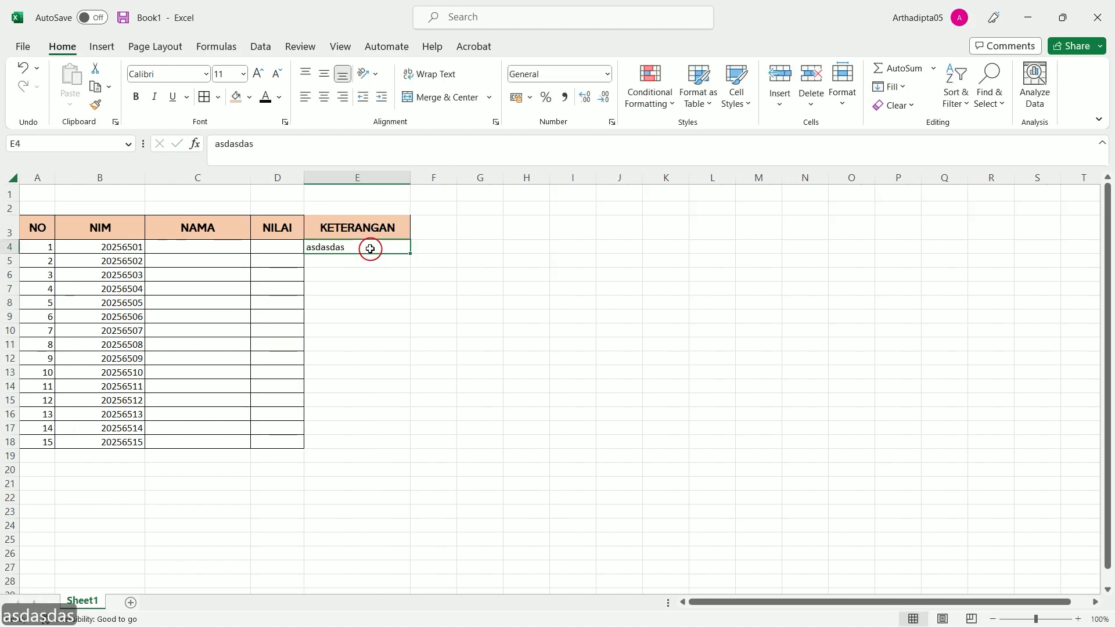
pyautogui.click(309, 145)
pyautogui.write('asdasdas')
pyautogui.write(' dasdasd sdas')
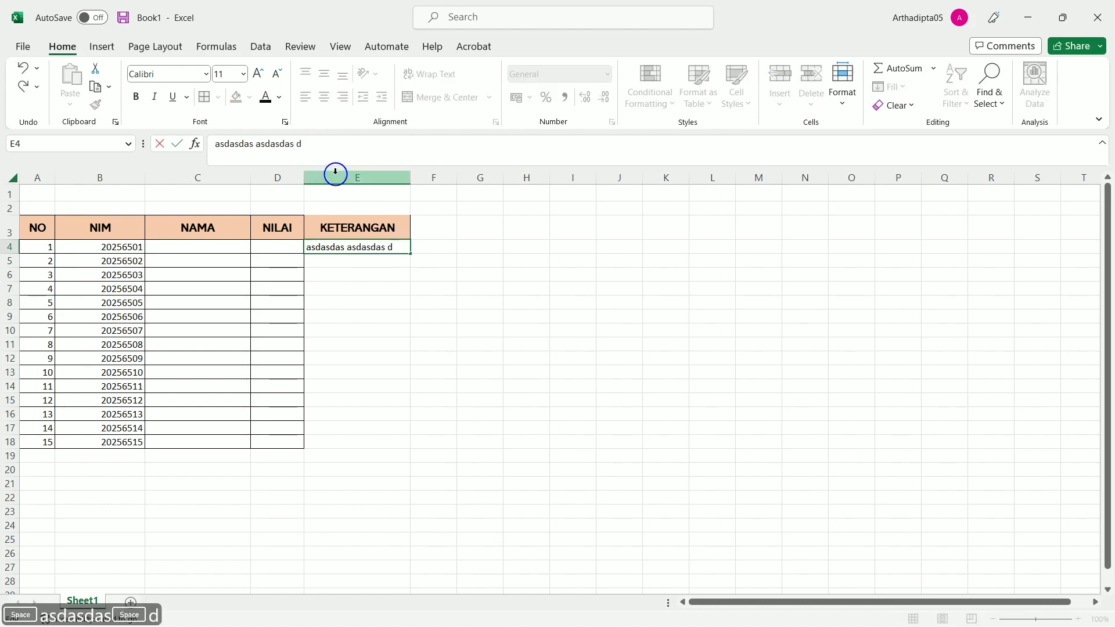
pyautogui.write('d')
pyautogui.click(487, 328)
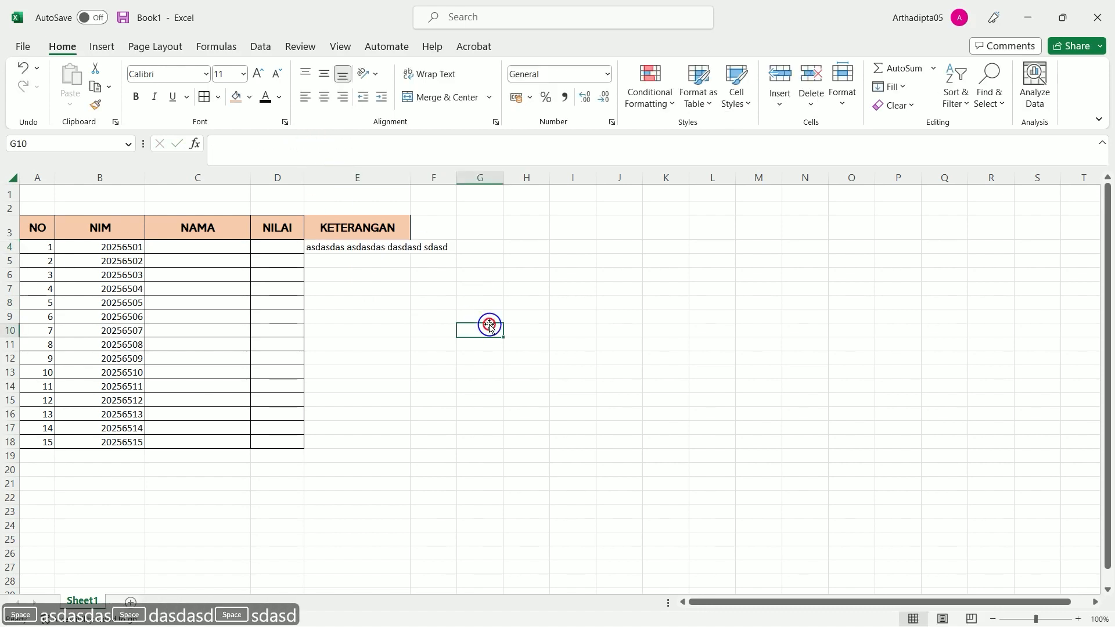
# Apply Wrap Text to the long sample entry in E4.
pyautogui.click(385, 174)
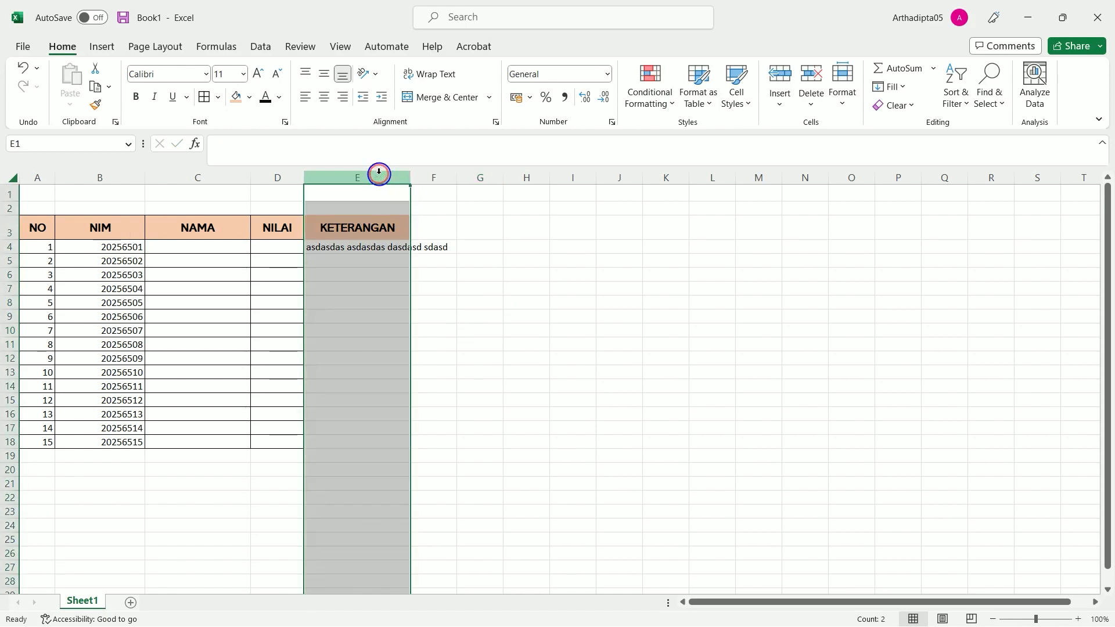
pyautogui.click(468, 244)
pyautogui.click(397, 246)
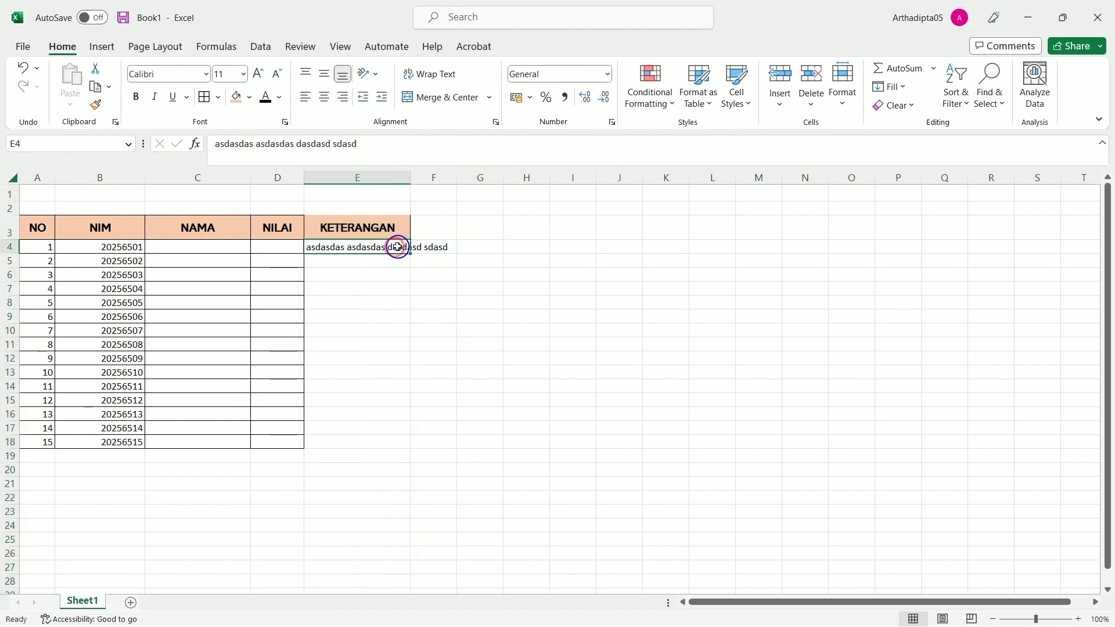
pyautogui.click(436, 76)
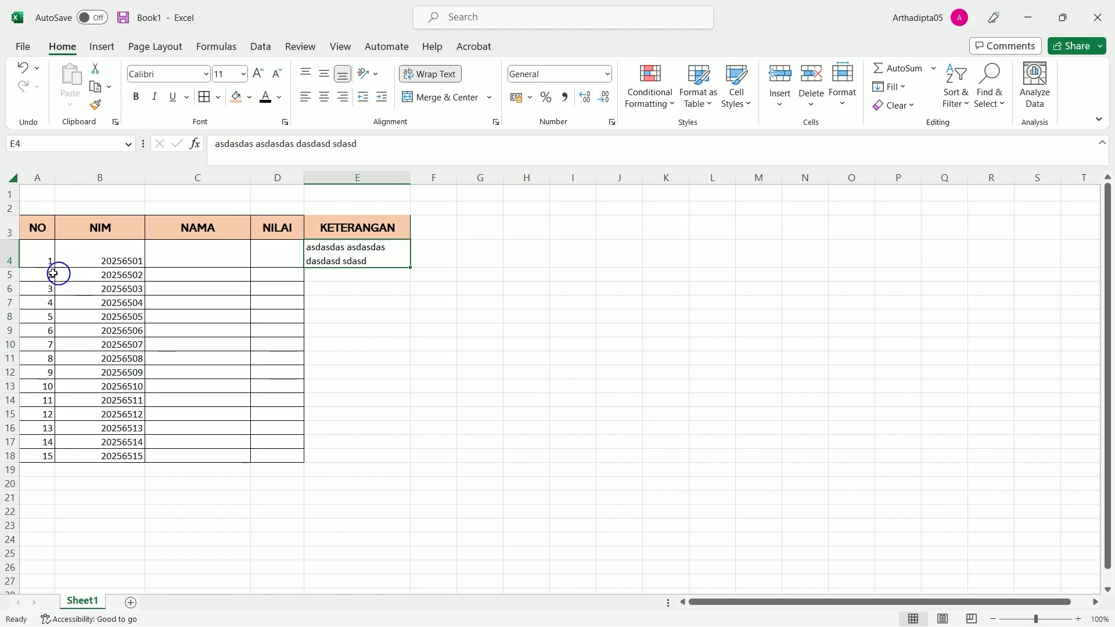
# Add borders around all cells of the NILAI and KETERANGAN columns in D3:E18.
pyautogui.moveTo(35, 191); pyautogui.dragTo(363, 206)
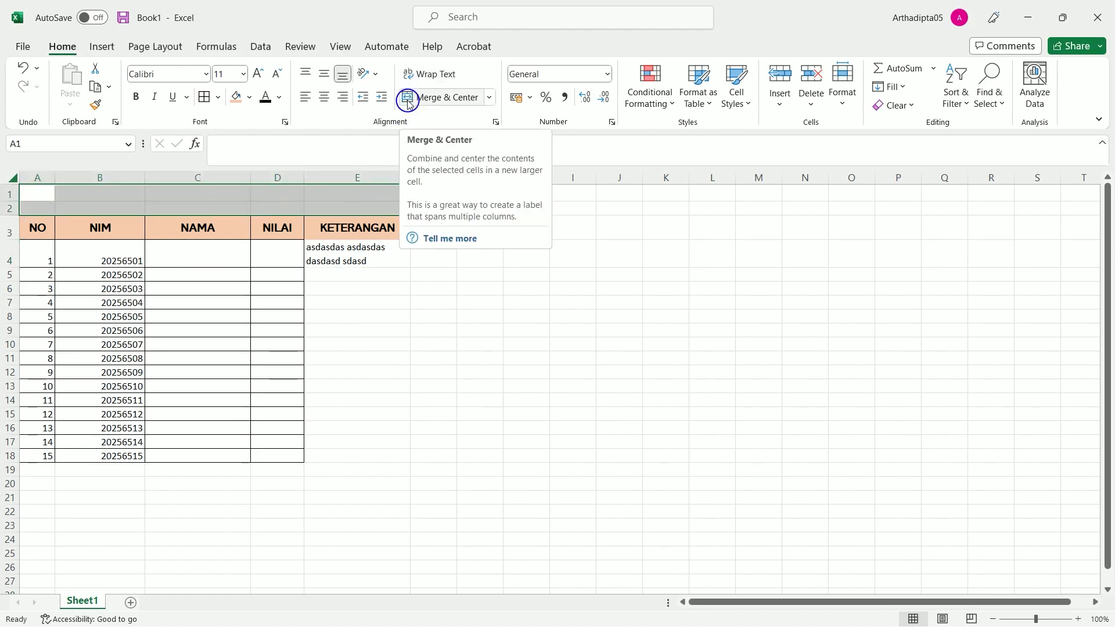
pyautogui.click(460, 448)
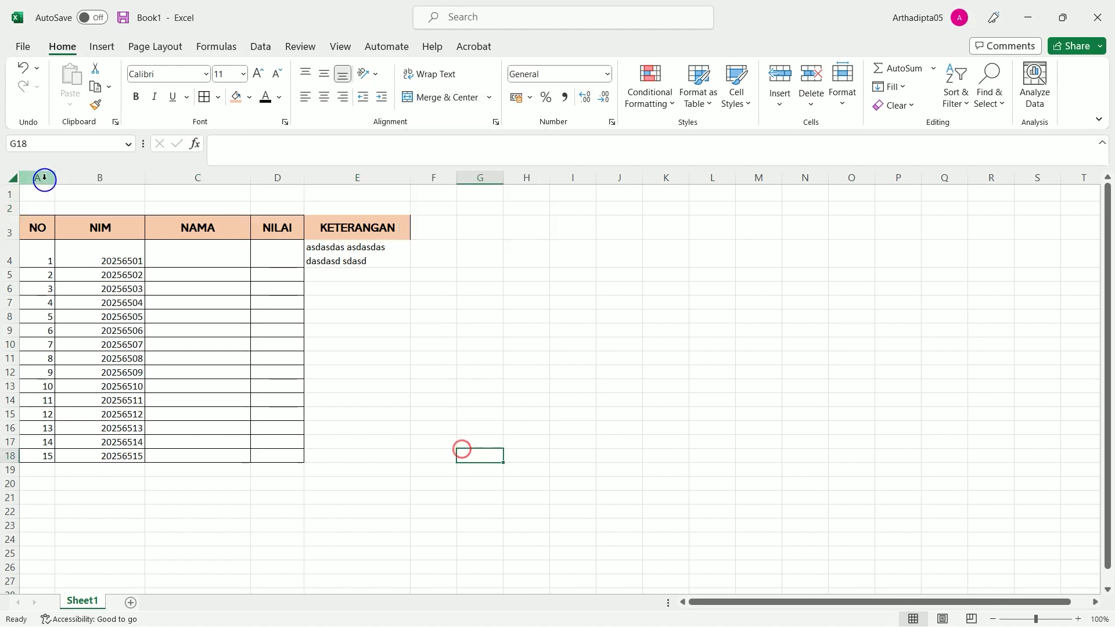
pyautogui.moveTo(35, 191); pyautogui.dragTo(378, 194)
pyautogui.moveTo(291, 220); pyautogui.dragTo(372, 457)
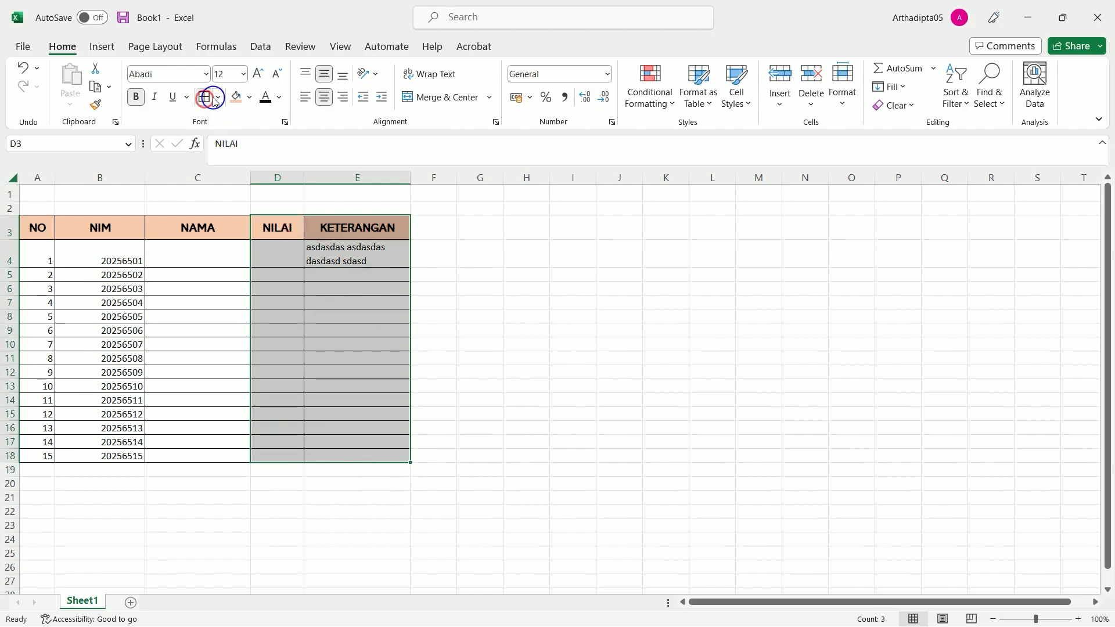
pyautogui.click(488, 223)
# Merge and center the empty cells A1:E2 above the table headers.
pyautogui.moveTo(27, 188); pyautogui.dragTo(374, 210)
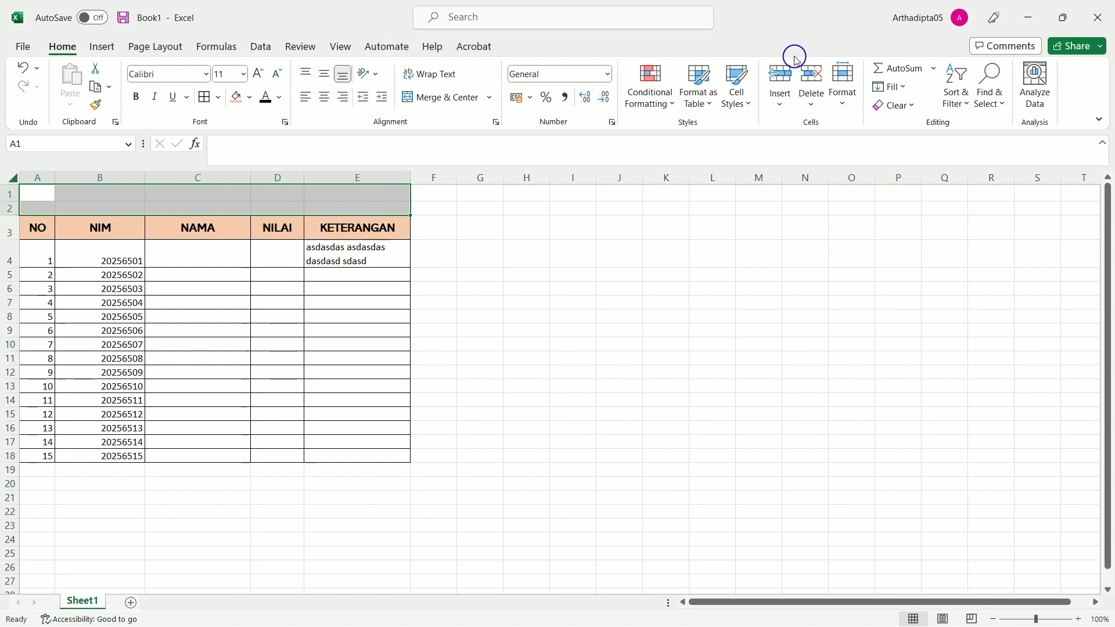
pyautogui.click(409, 99)
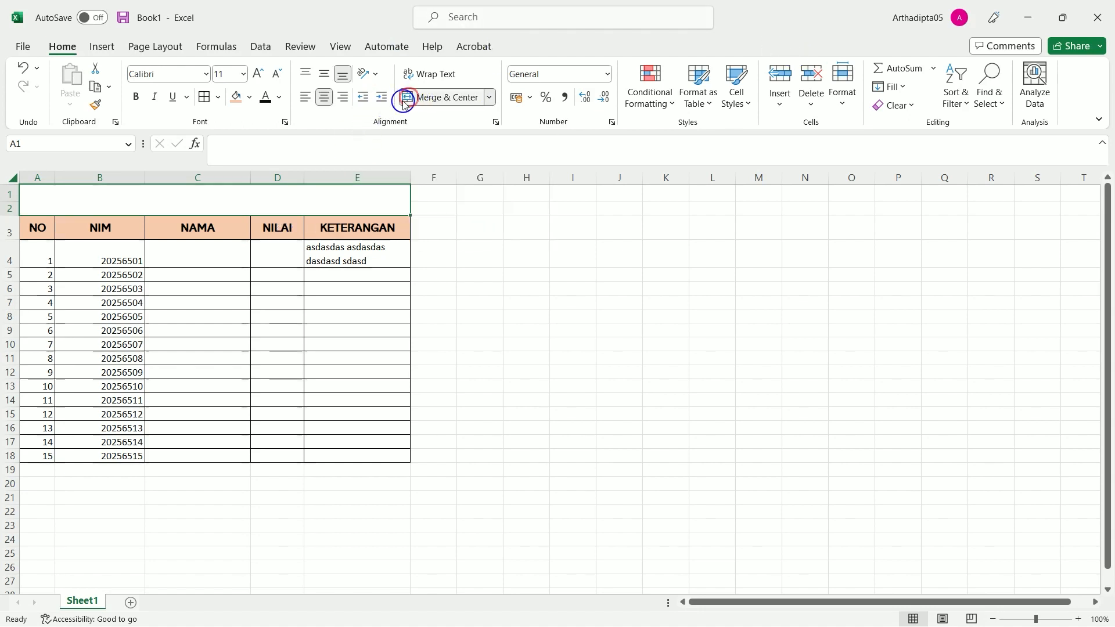
pyautogui.click(546, 316)
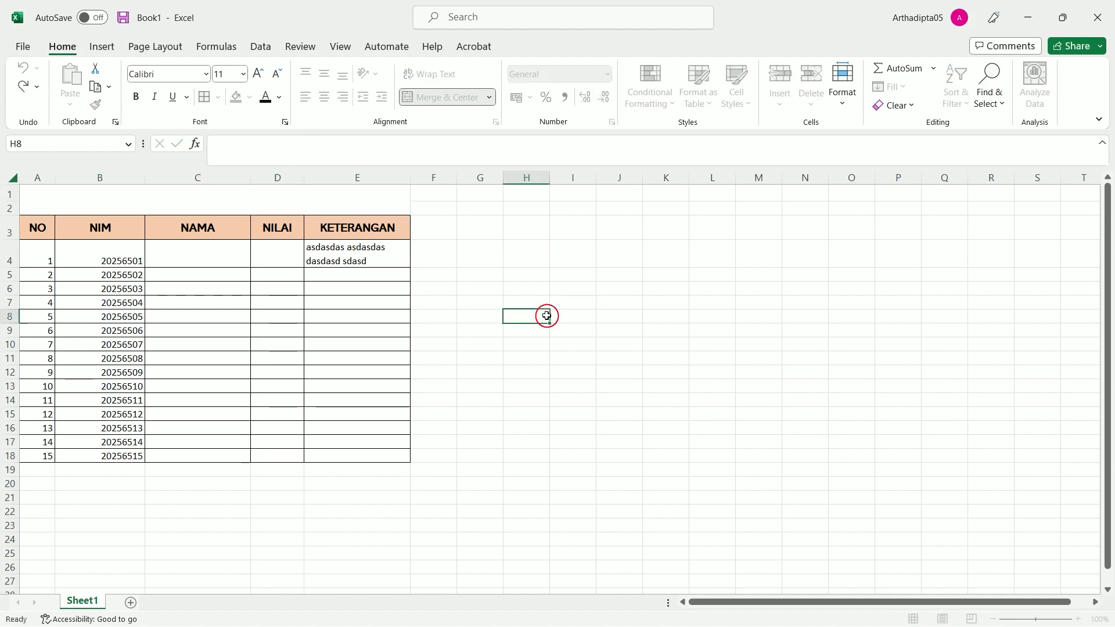
# Enter the title "DAFTAR NILAI MAHASISWA" in the merged cell above the table.
pyautogui.doubleClick(292, 203)
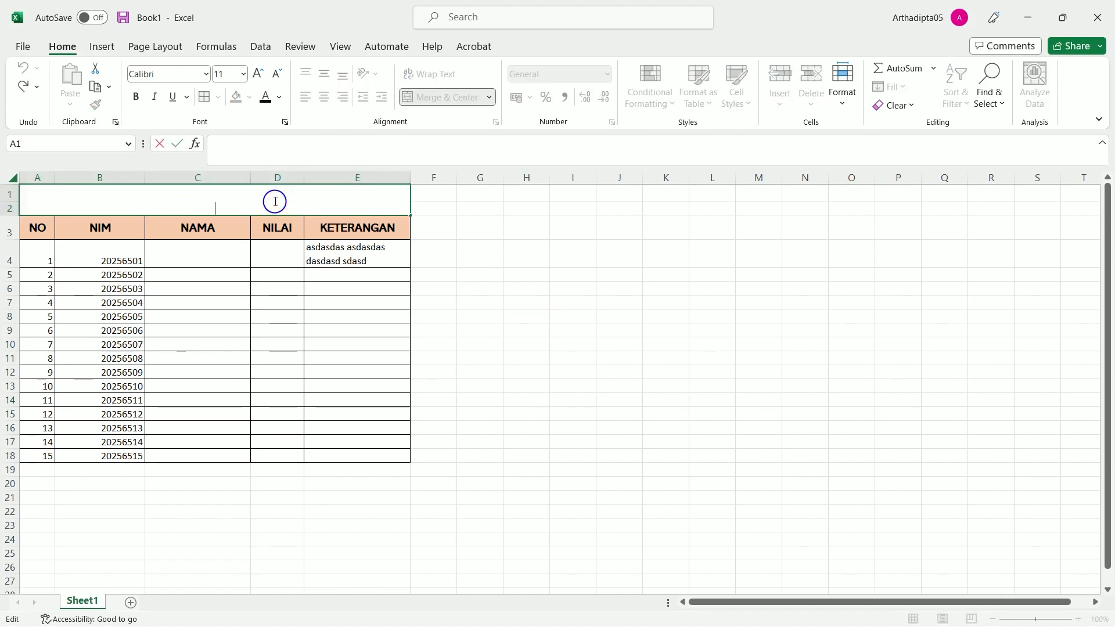
pyautogui.write('dafta')
pyautogui.press('BackSpace')
pyautogui.press('BackSpace')
pyautogui.press('BackSpace')
pyautogui.press('BackSpace')
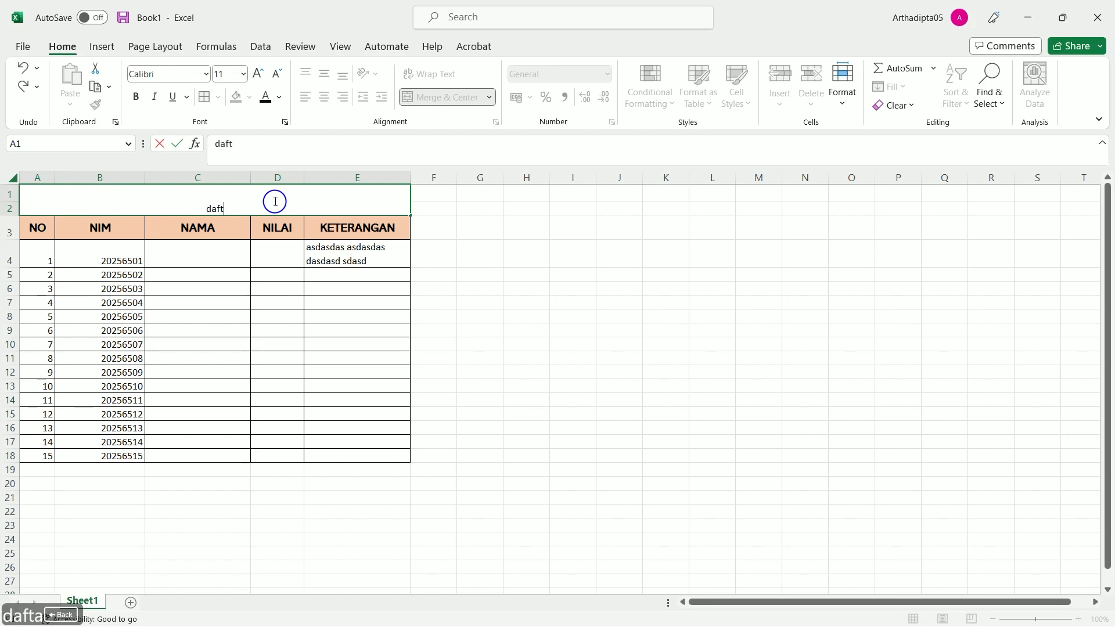
pyautogui.write('DAFTAR')
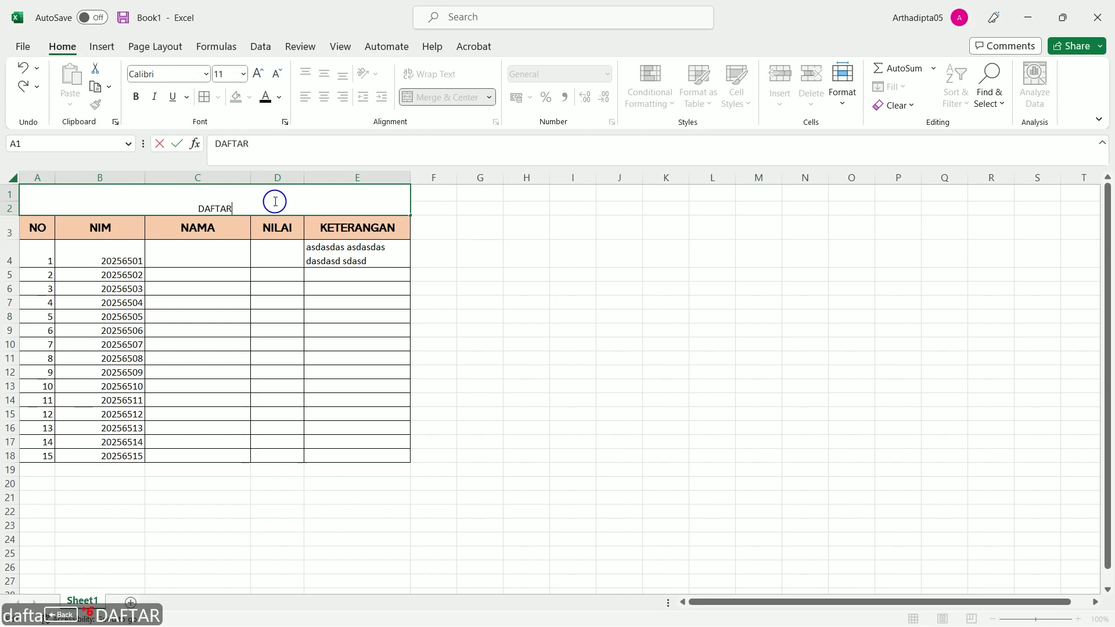
pyautogui.write(' NILAI MAHASISWA')
pyautogui.click(554, 367)
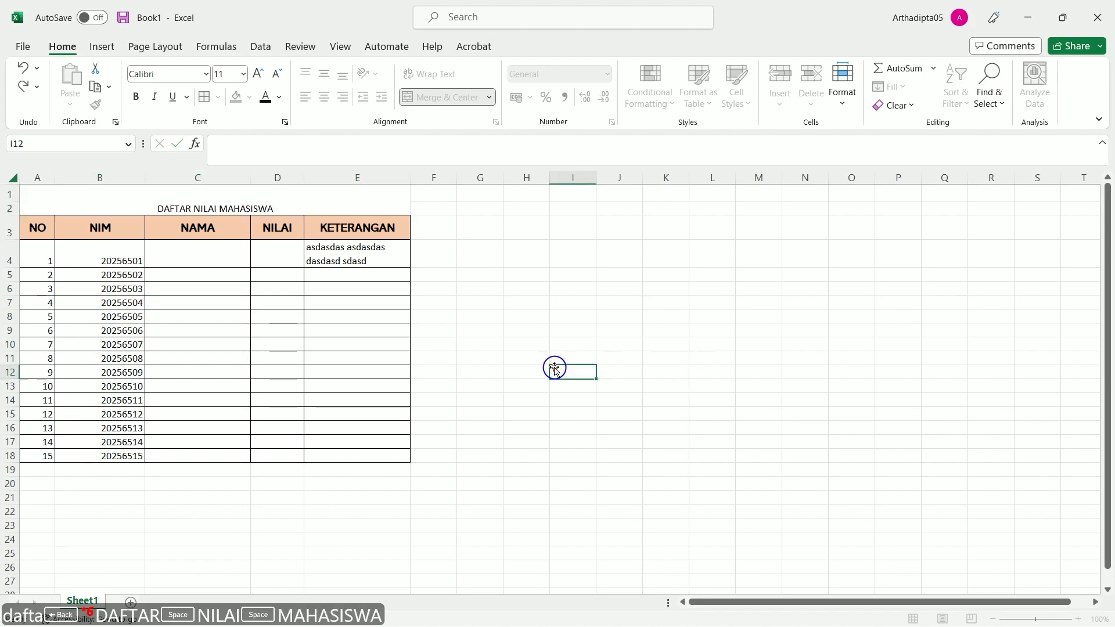
# Middle-align the table title vertically, make it bold and enlarge its font by two size increments.
pyautogui.click(271, 204)
pyautogui.click(330, 72)
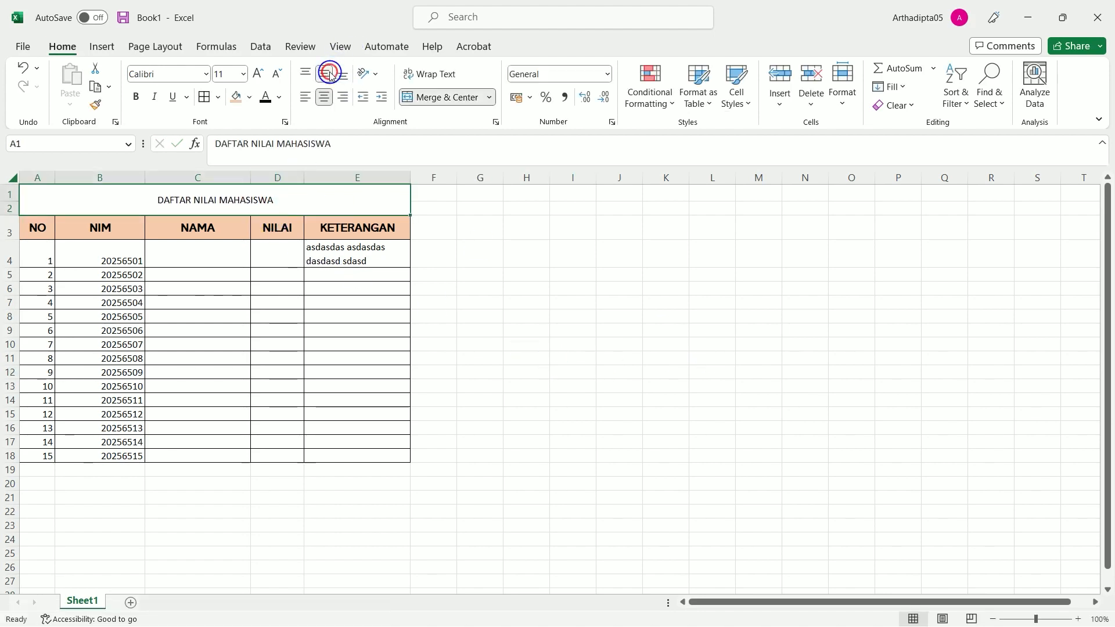
pyautogui.click(135, 97)
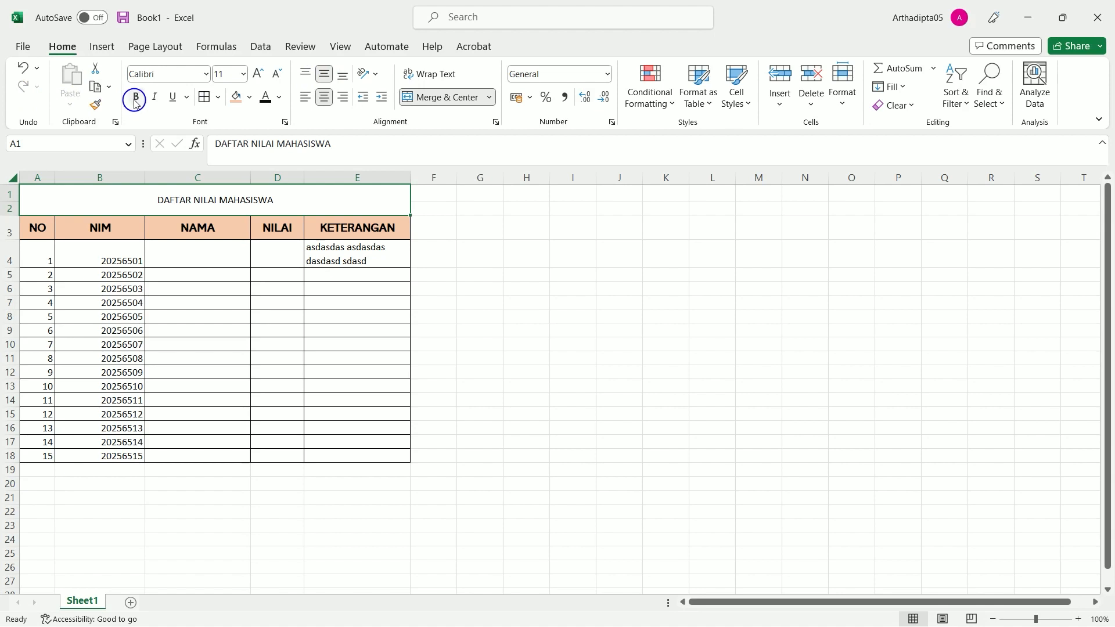
pyautogui.click(259, 74)
pyautogui.click(259, 74)
pyautogui.click(504, 297)
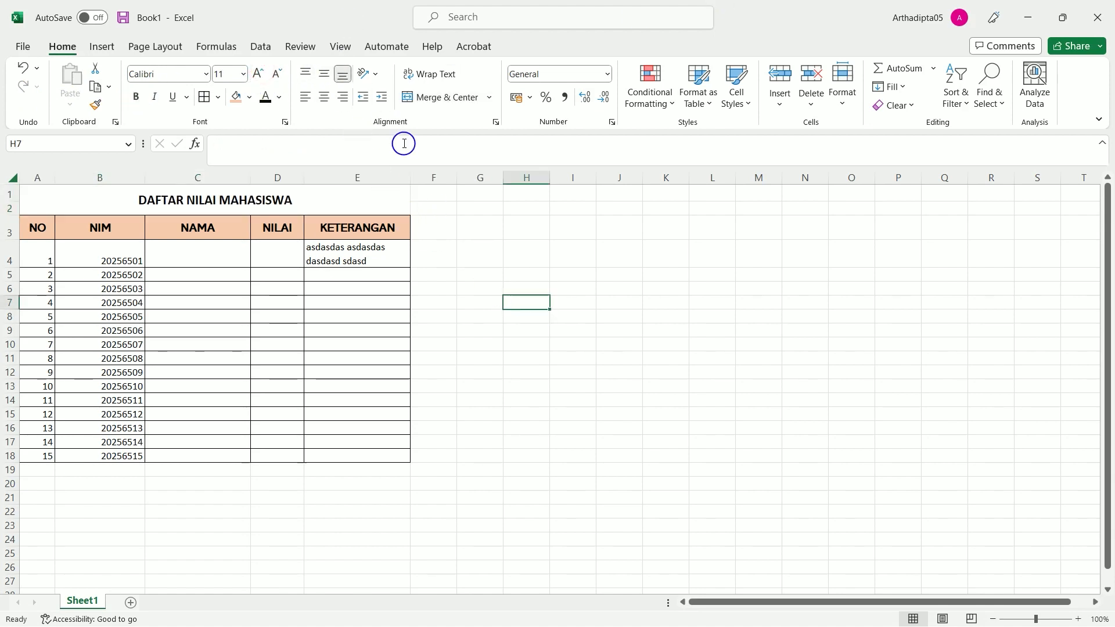
pyautogui.click(358, 272)
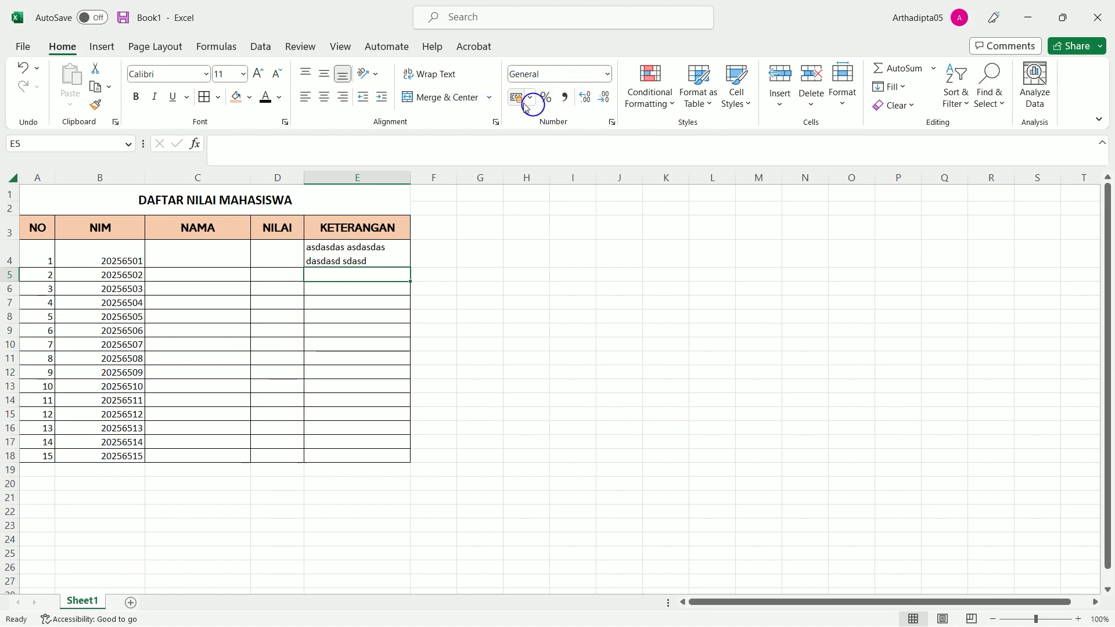
pyautogui.click(600, 74)
pyautogui.click(604, 74)
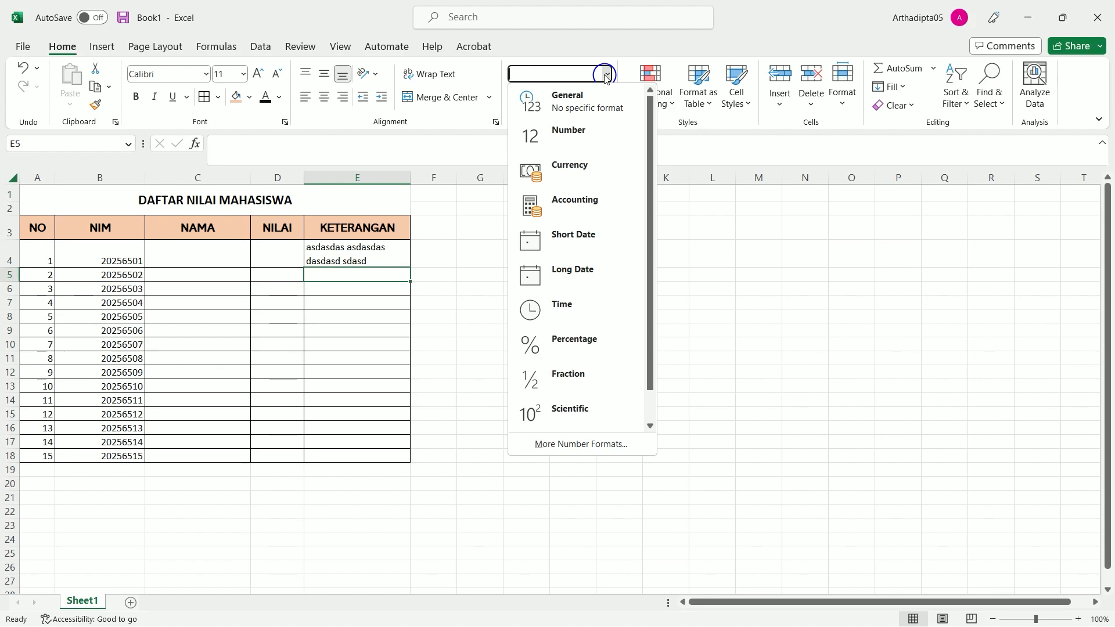
pyautogui.click(604, 76)
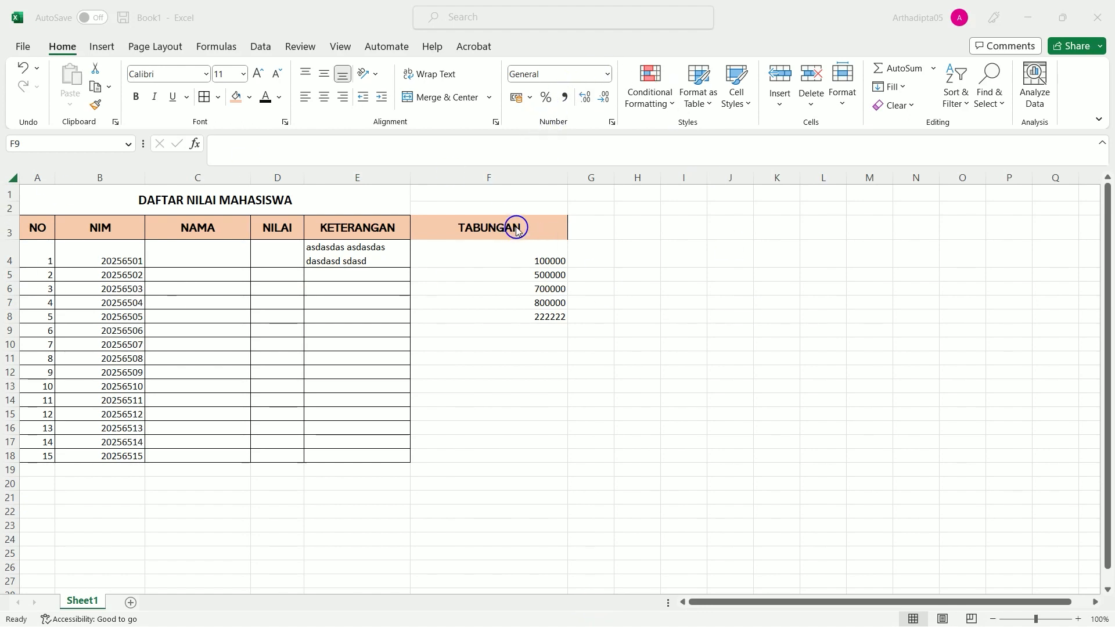
# Add borders around all cells of the TABUNGAN column in F3:F18.
pyautogui.click(526, 180)
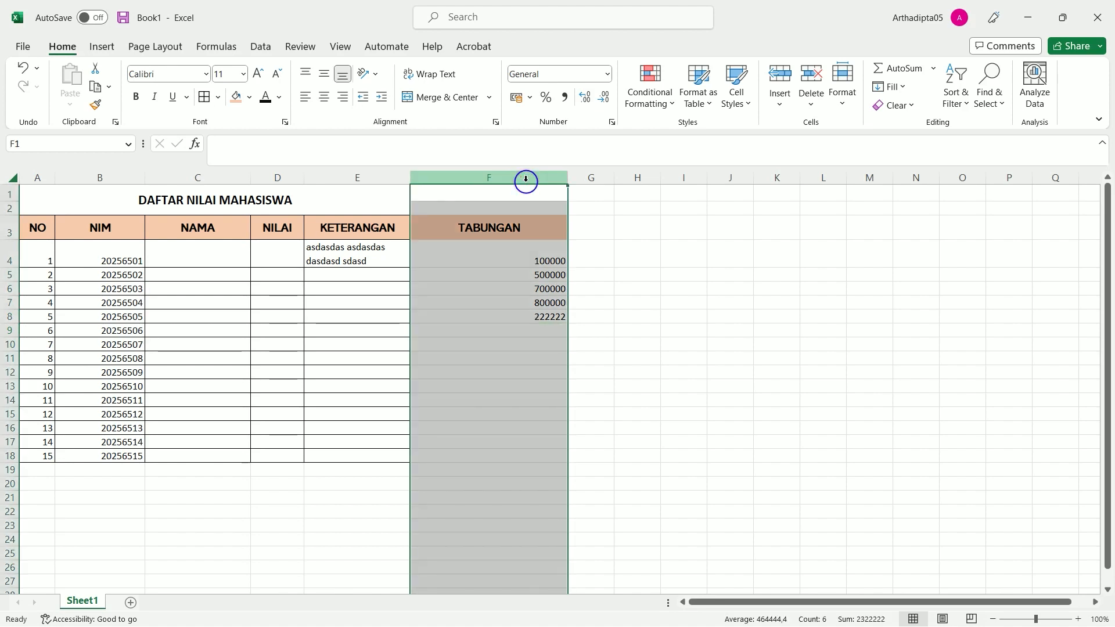
pyautogui.click(682, 316)
pyautogui.moveTo(407, 232); pyautogui.dragTo(548, 456)
pyautogui.click(203, 97)
pyautogui.click(672, 334)
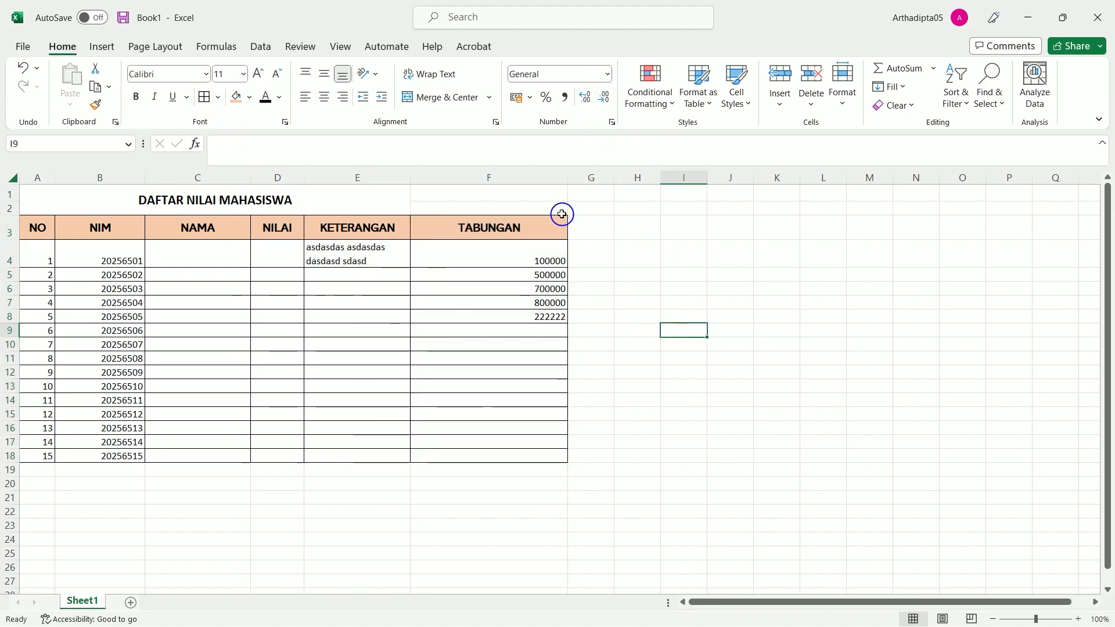
# Apply the Number format to the whole TABUNGAN column F.
pyautogui.click(547, 178)
pyautogui.click(606, 74)
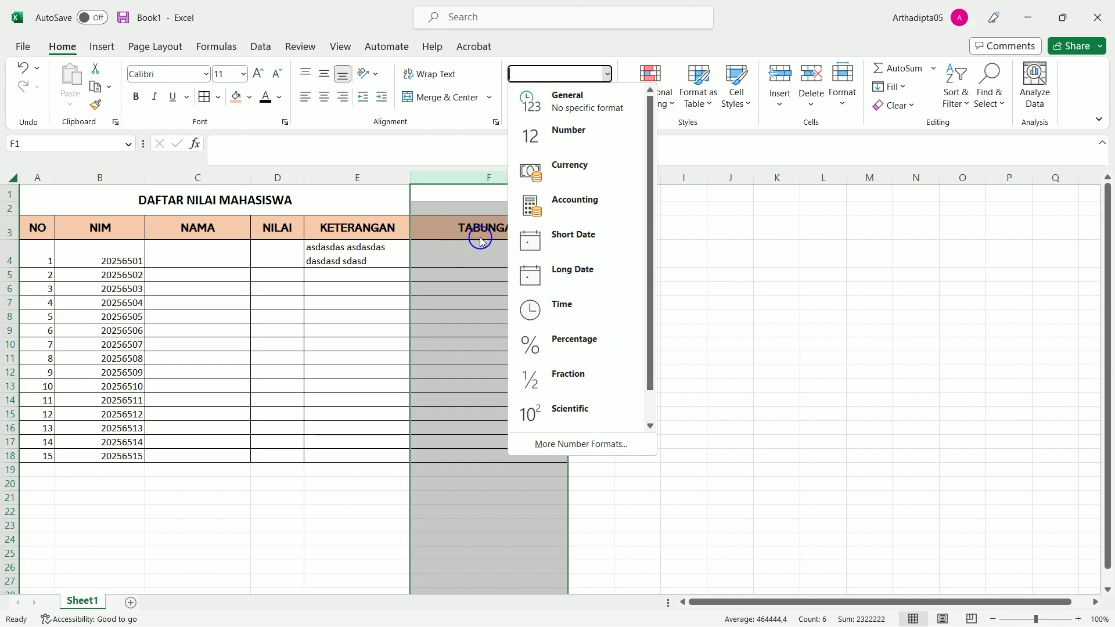
pyautogui.click(588, 149)
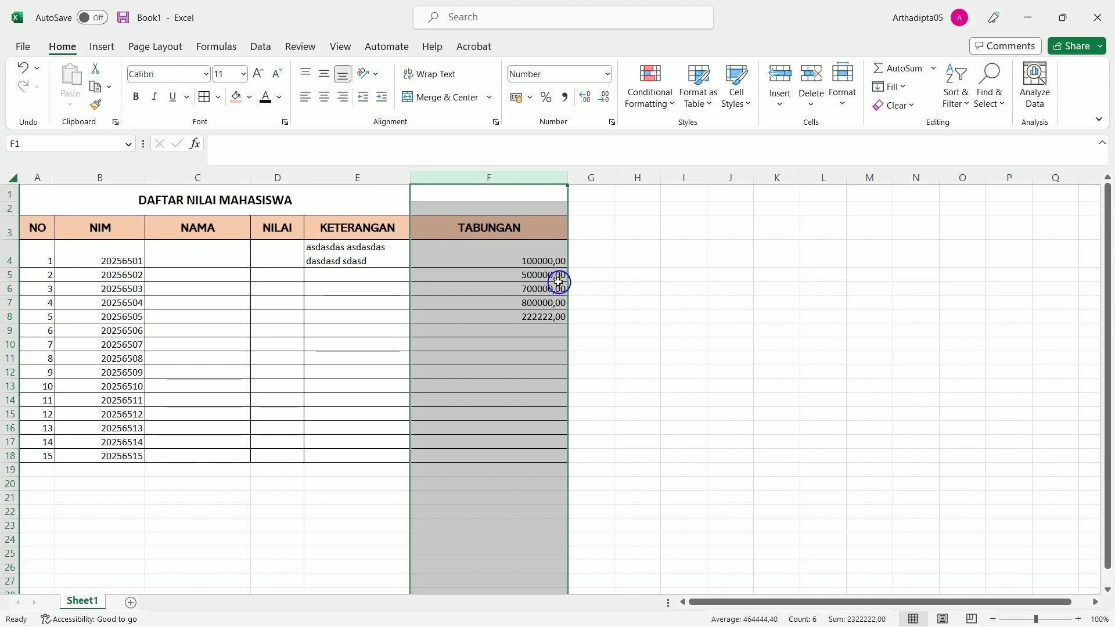
# Increase the TABUNGAN column's decimal places by three, and reduce them until no decimals are left.
pyautogui.click(587, 97)
pyautogui.click(587, 97)
pyautogui.click(587, 97)
pyautogui.click(608, 98)
pyautogui.click(608, 98)
pyautogui.click(608, 99)
pyautogui.click(608, 99)
pyautogui.click(608, 98)
# Change the number format of the TABUNGAN column F to Currency.
pyautogui.click(606, 75)
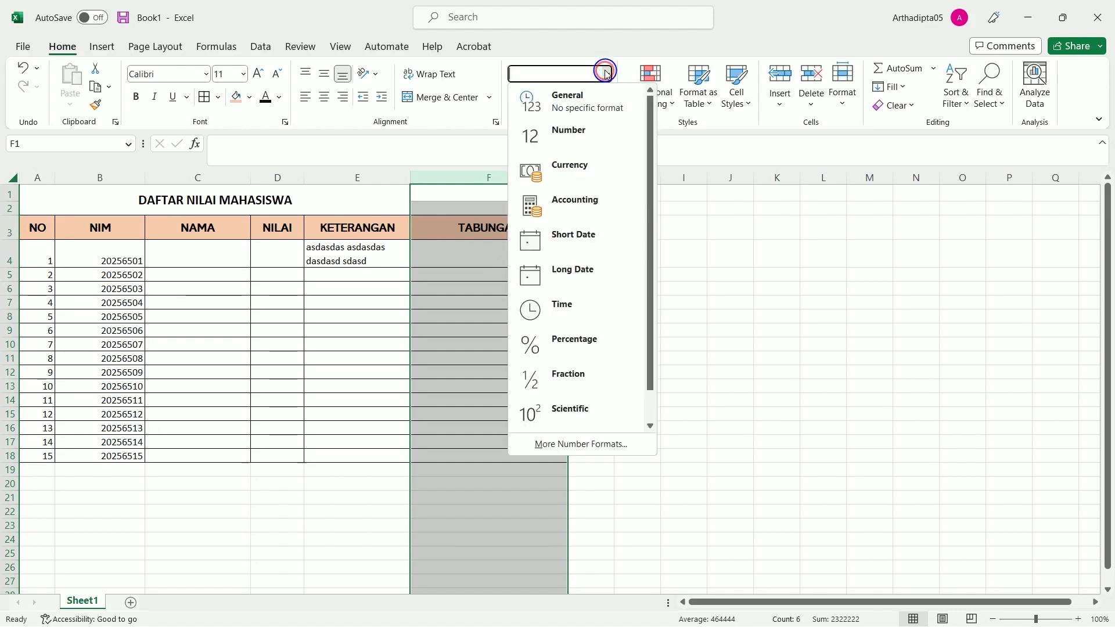
pyautogui.click(580, 165)
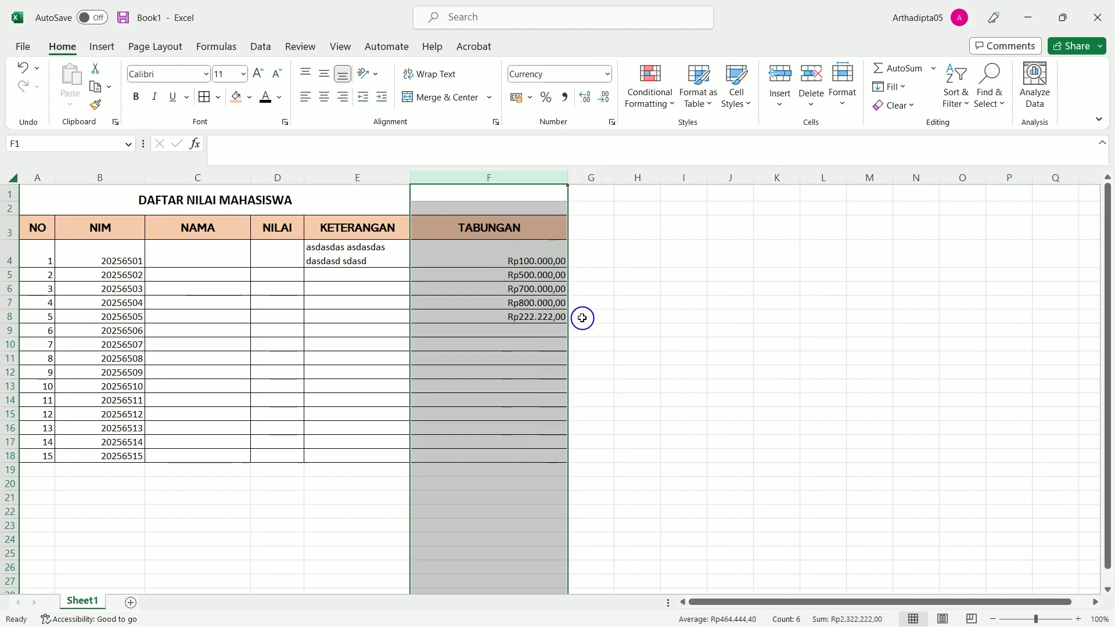
pyautogui.click(665, 356)
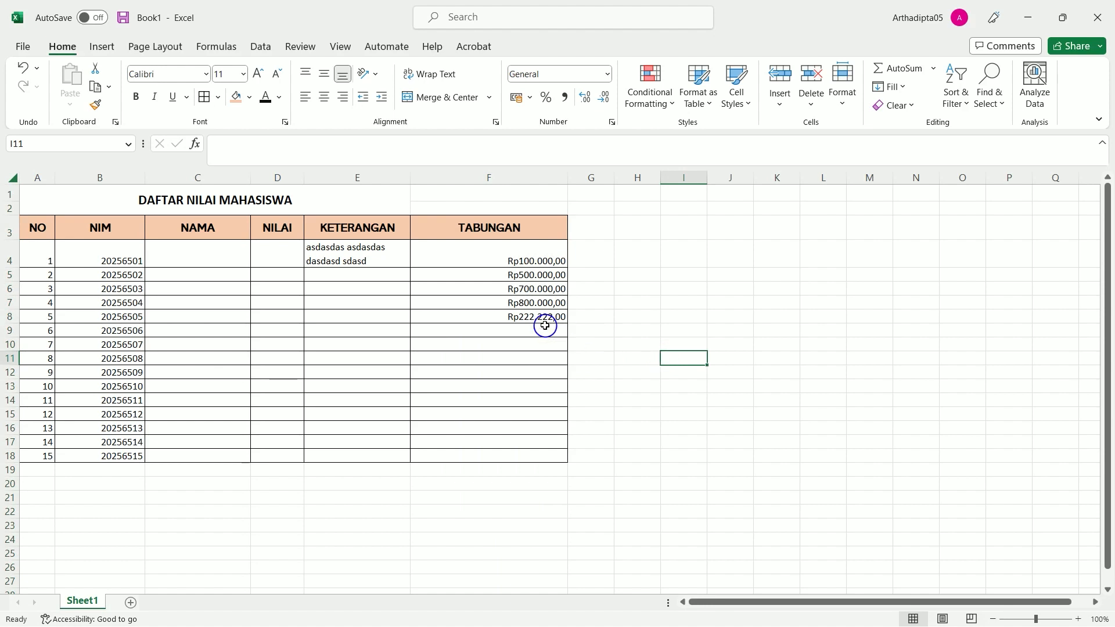
# Format the empty cell H5 as Currency, and switch it to the Accounting format.
pyautogui.click(644, 275)
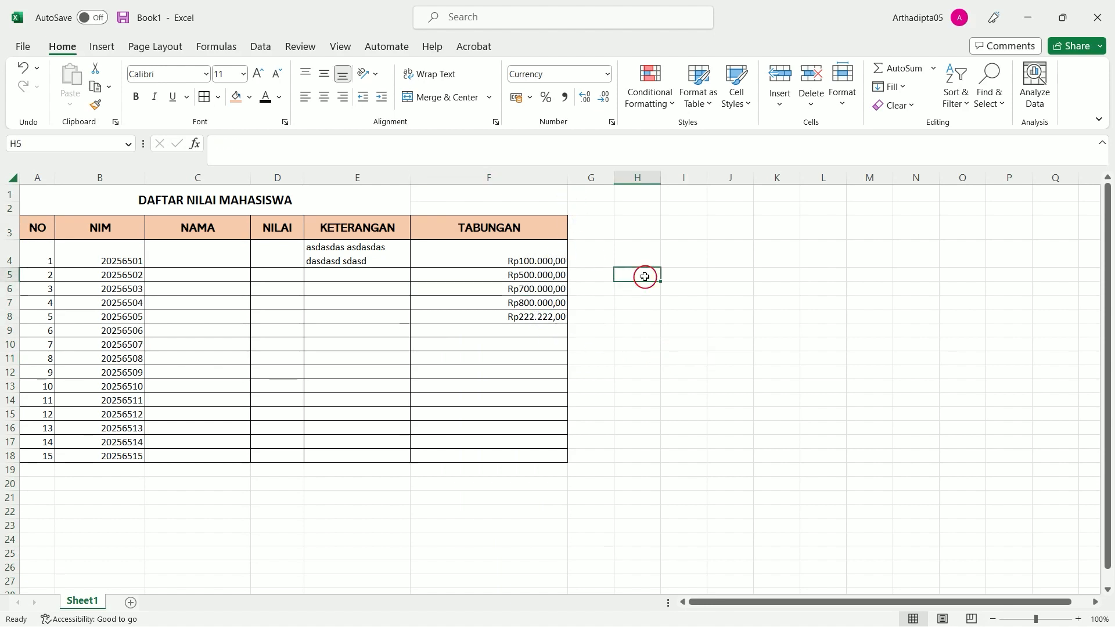
pyautogui.click(608, 74)
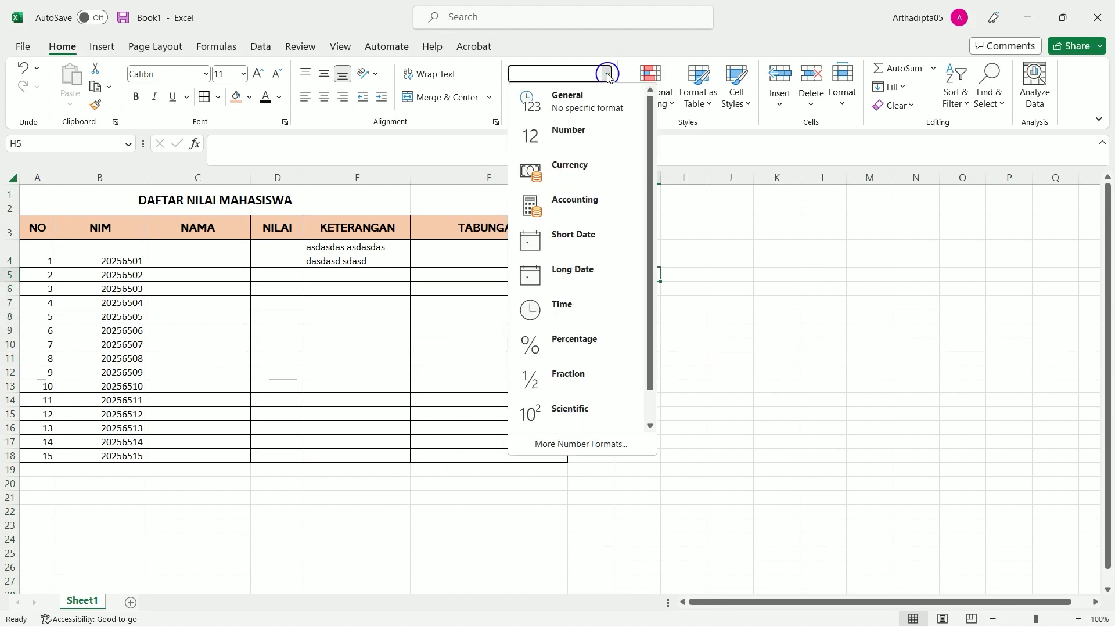
pyautogui.click(766, 347)
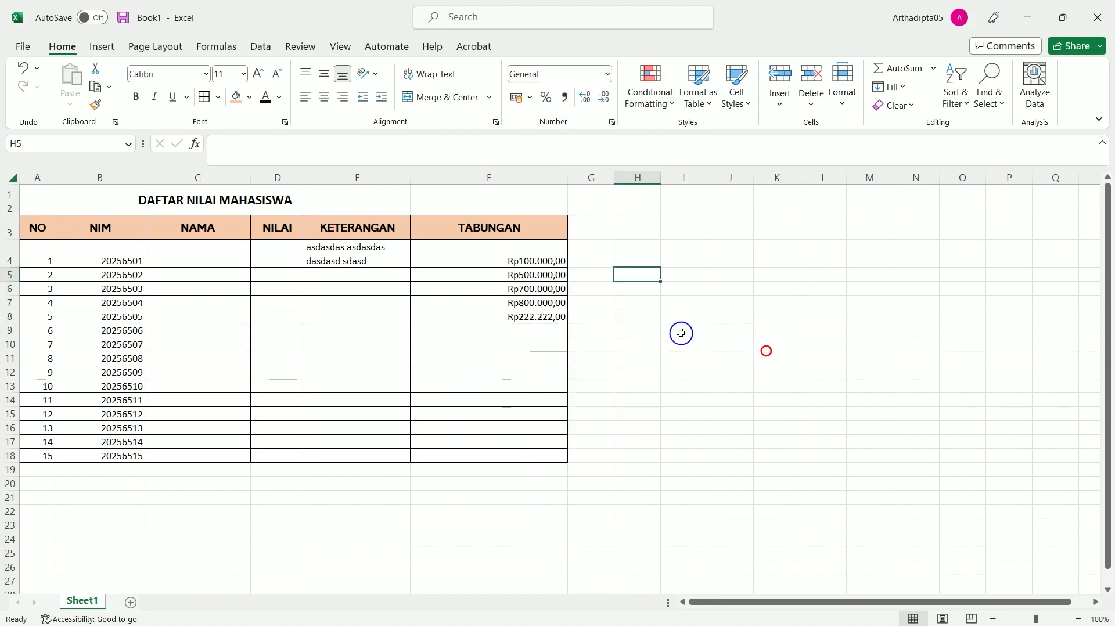
pyautogui.click(608, 74)
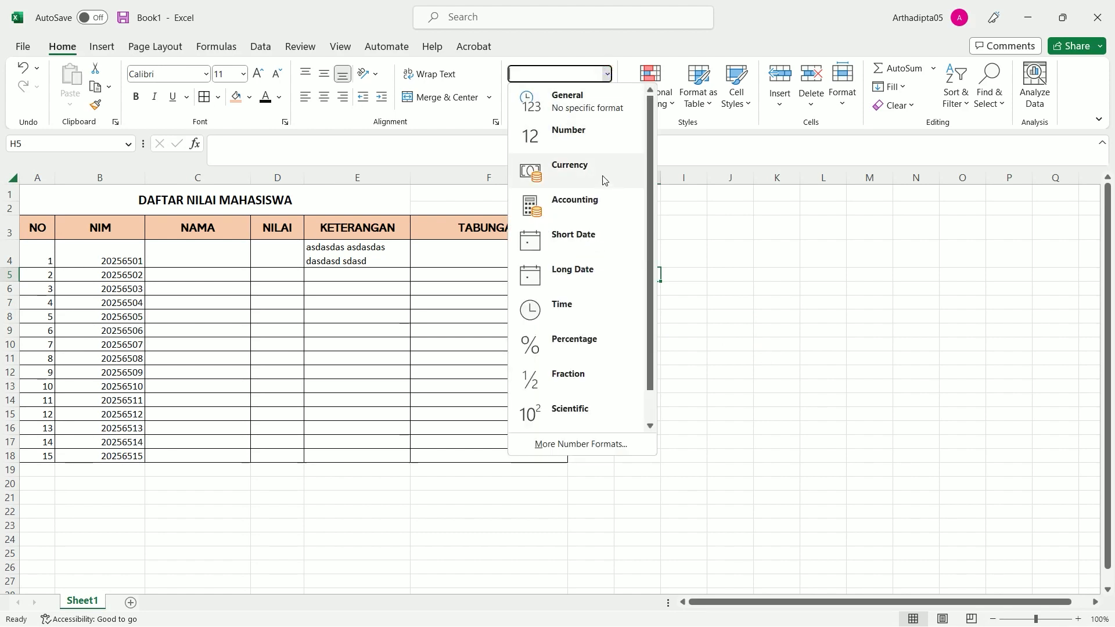
pyautogui.click(602, 176)
pyautogui.click(607, 74)
pyautogui.click(573, 194)
# Apply the Accounting format to the TABUNGAN column F and narrow the column closer to its amounts.
pyautogui.click(532, 178)
pyautogui.click(607, 78)
pyautogui.click(604, 204)
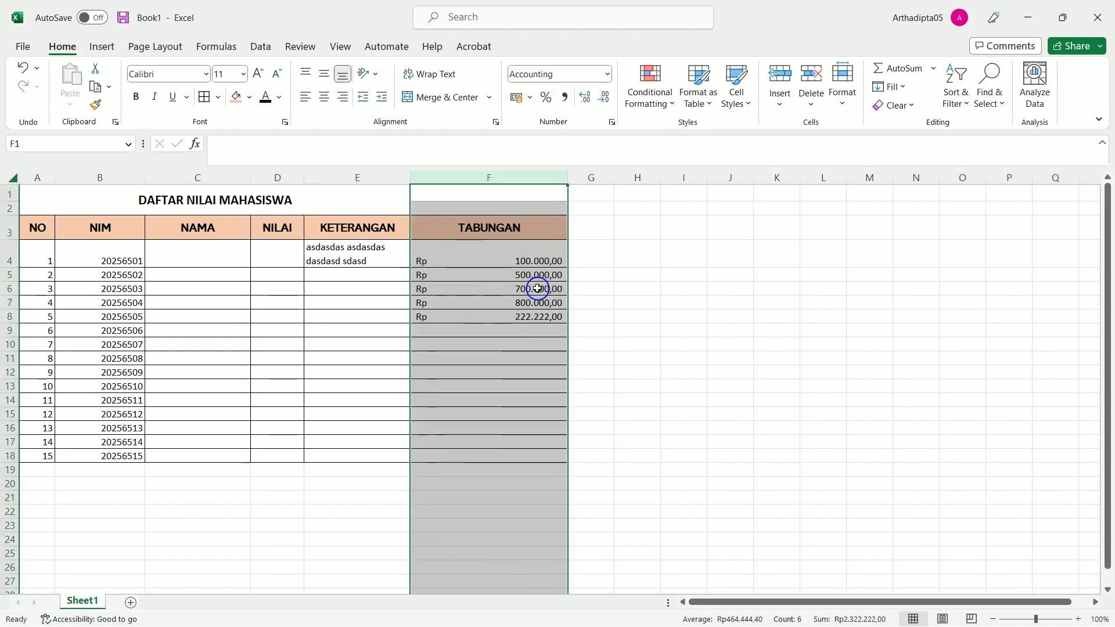
pyautogui.moveTo(568, 177); pyautogui.dragTo(517, 177)
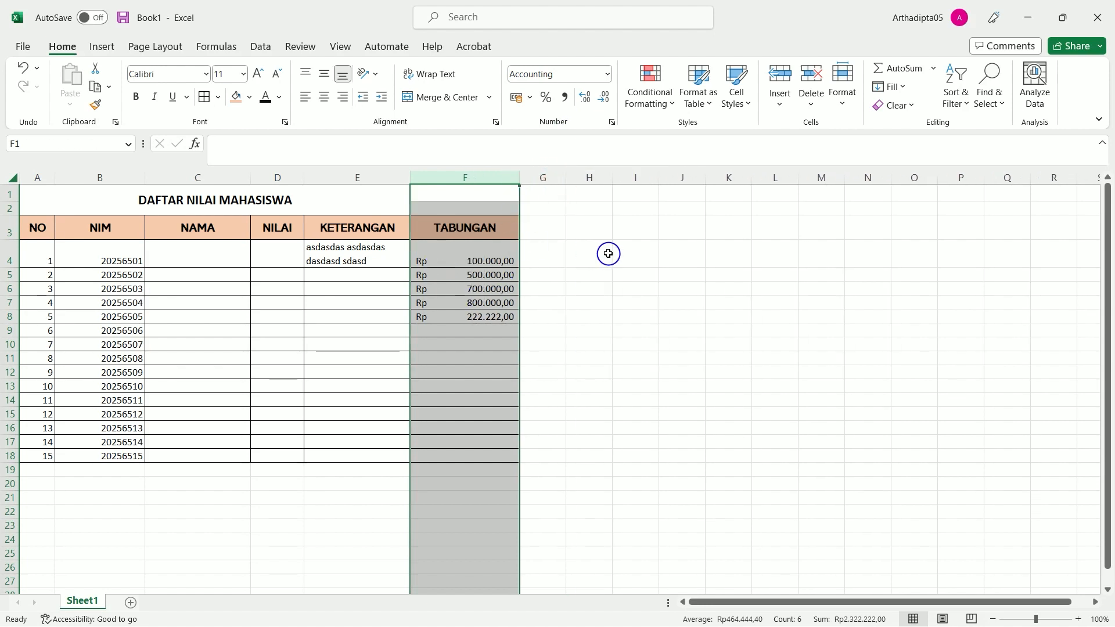
pyautogui.click(573, 271)
pyautogui.click(608, 74)
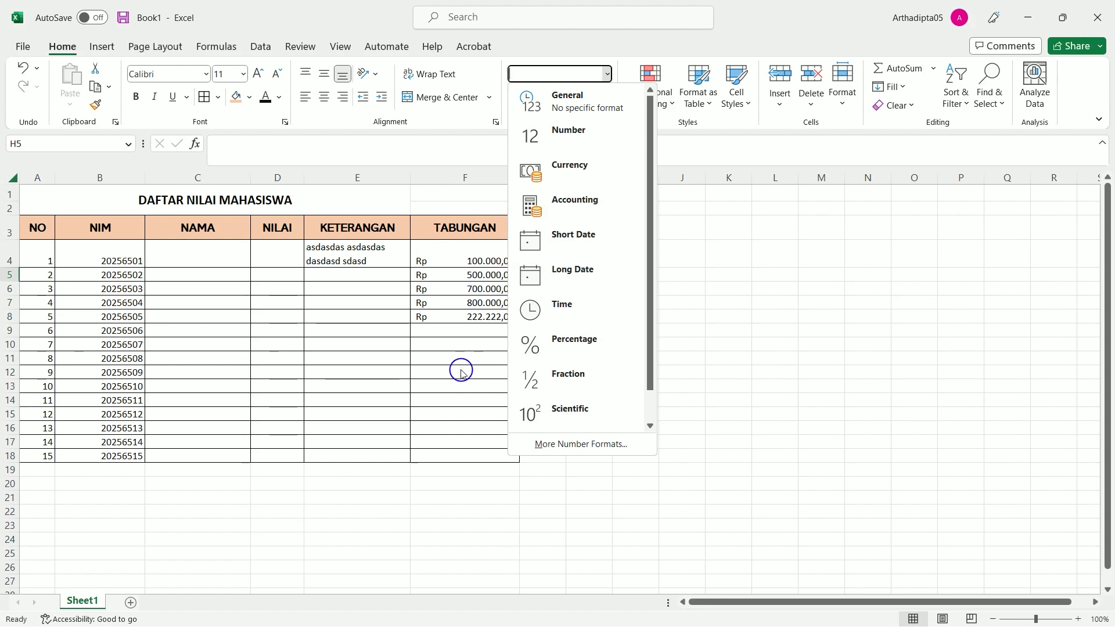
pyautogui.click(441, 261)
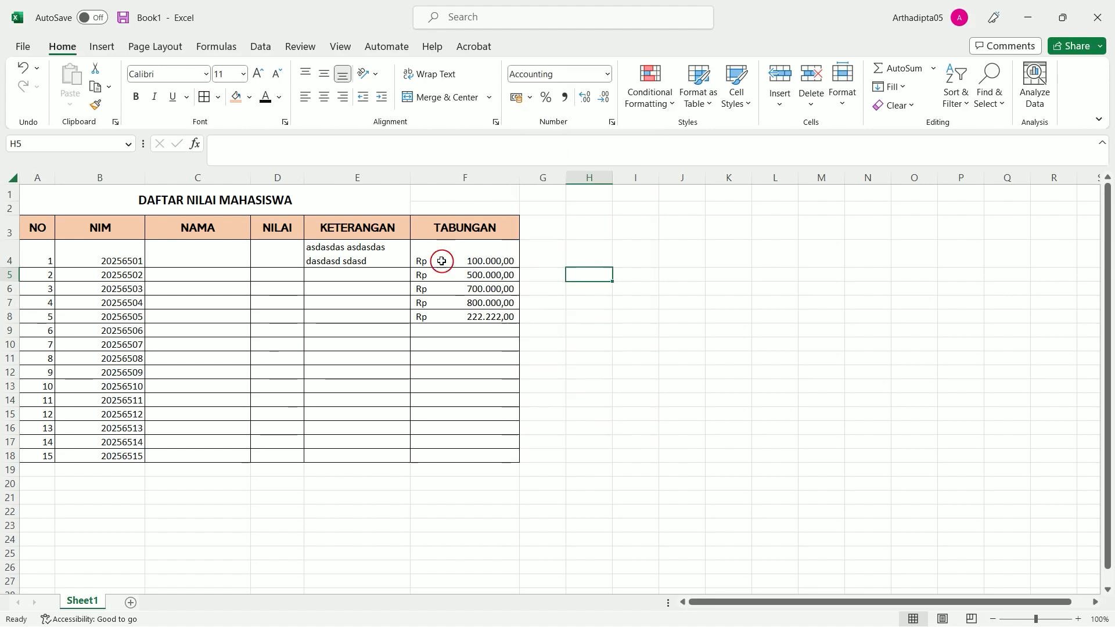
pyautogui.click(607, 74)
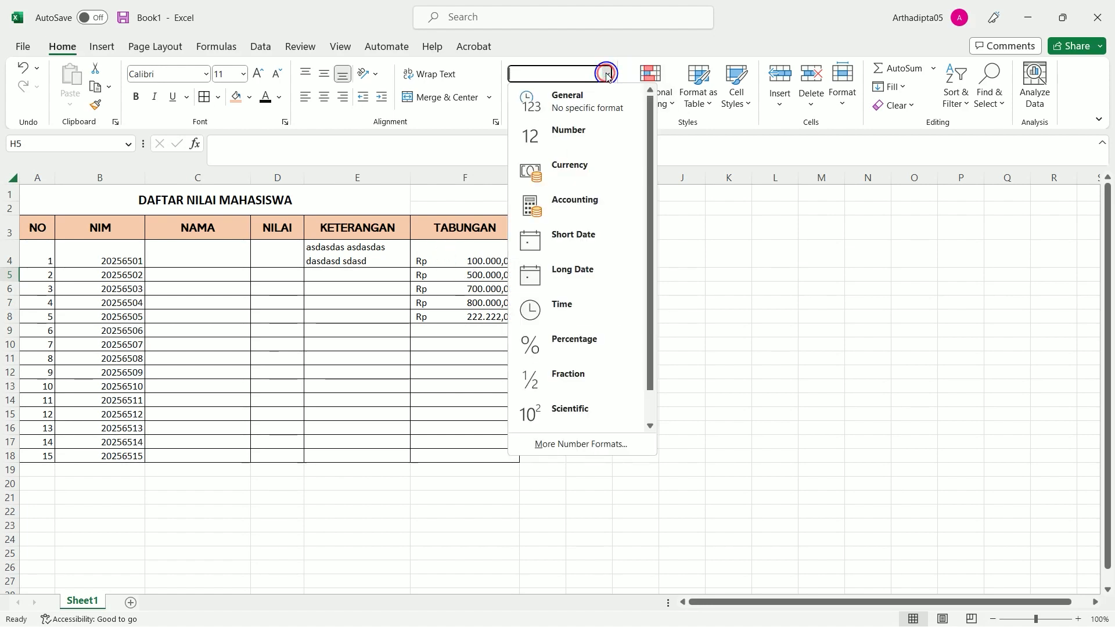
pyautogui.click(490, 394)
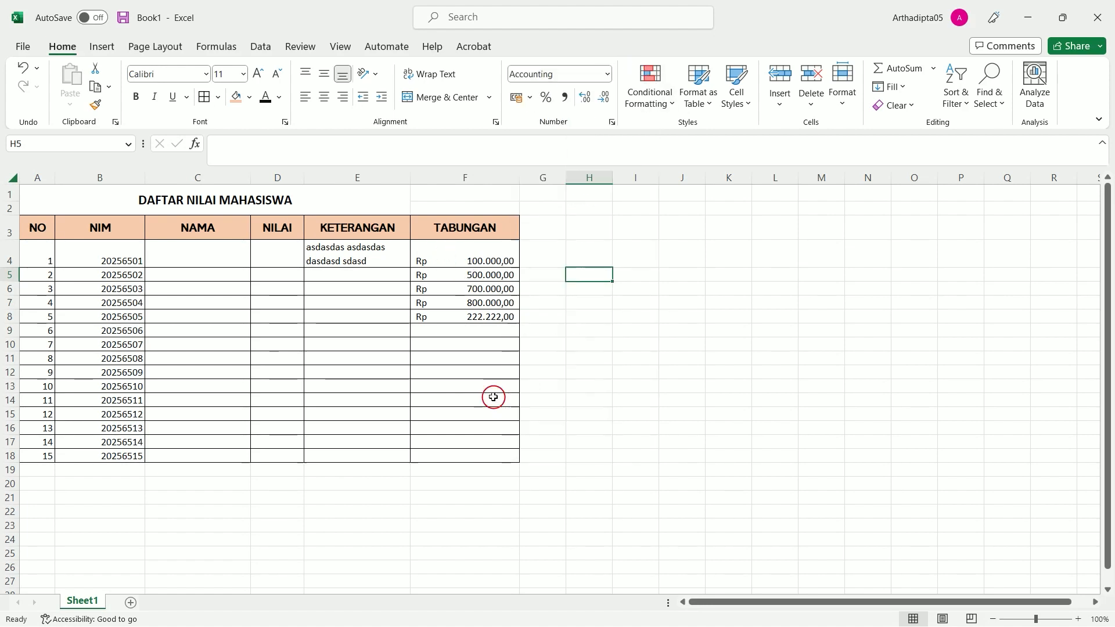
# Review the General, Number and Currency options in the cell formatting for the TABUNGAN column F, including the currency symbol choices.
pyautogui.click(490, 176)
pyautogui.click(607, 74)
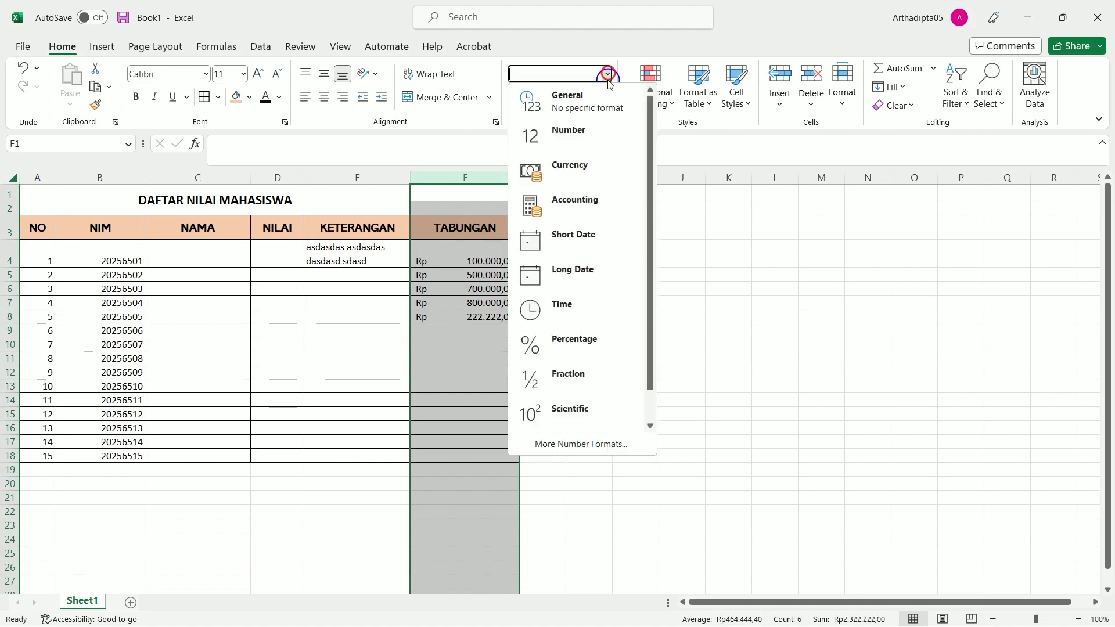
pyautogui.click(604, 445)
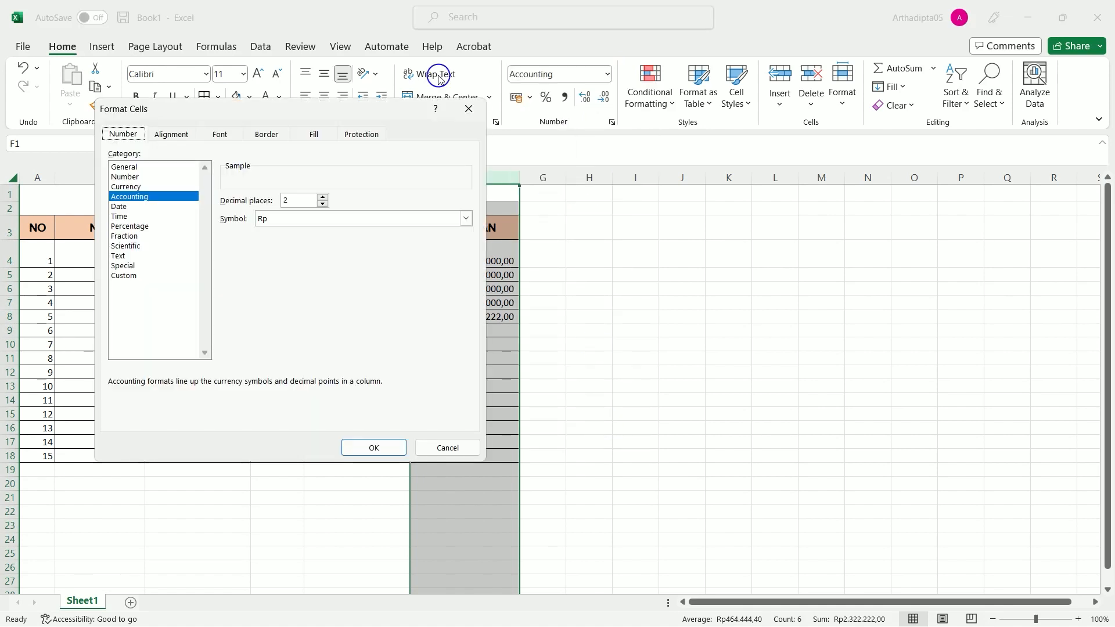
pyautogui.moveTo(322, 112); pyautogui.dragTo(617, 160)
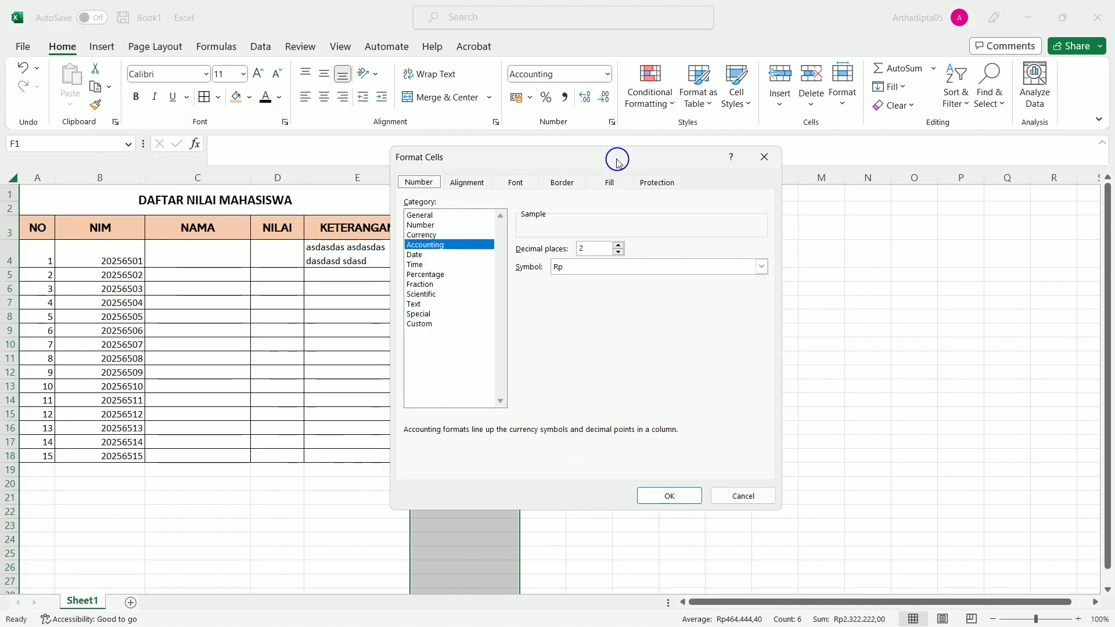
pyautogui.click(428, 215)
pyautogui.click(433, 225)
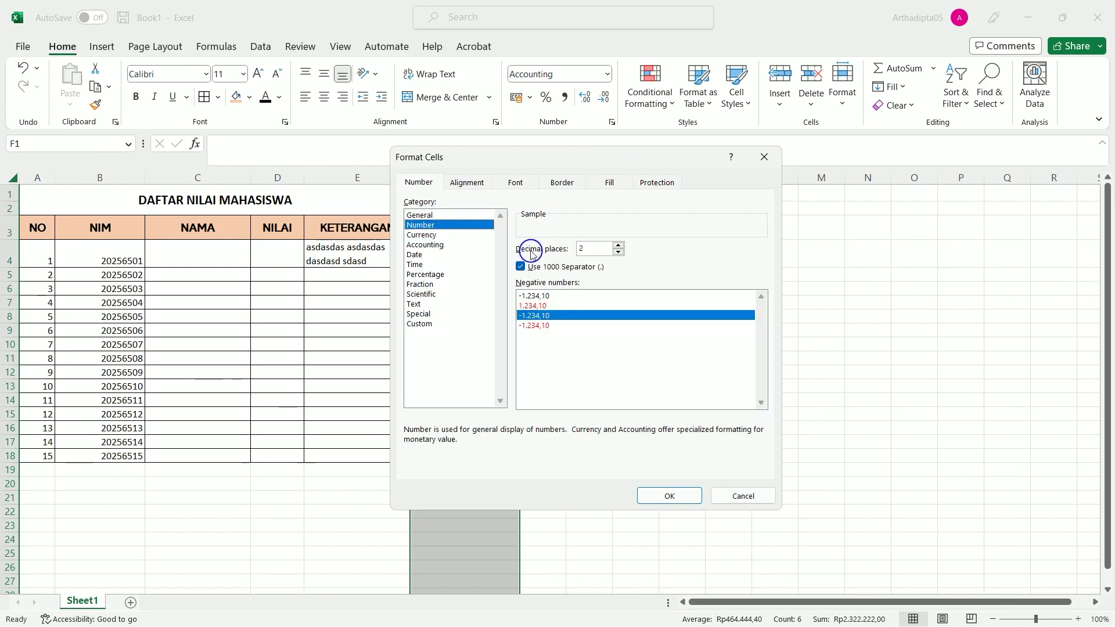
pyautogui.click(463, 235)
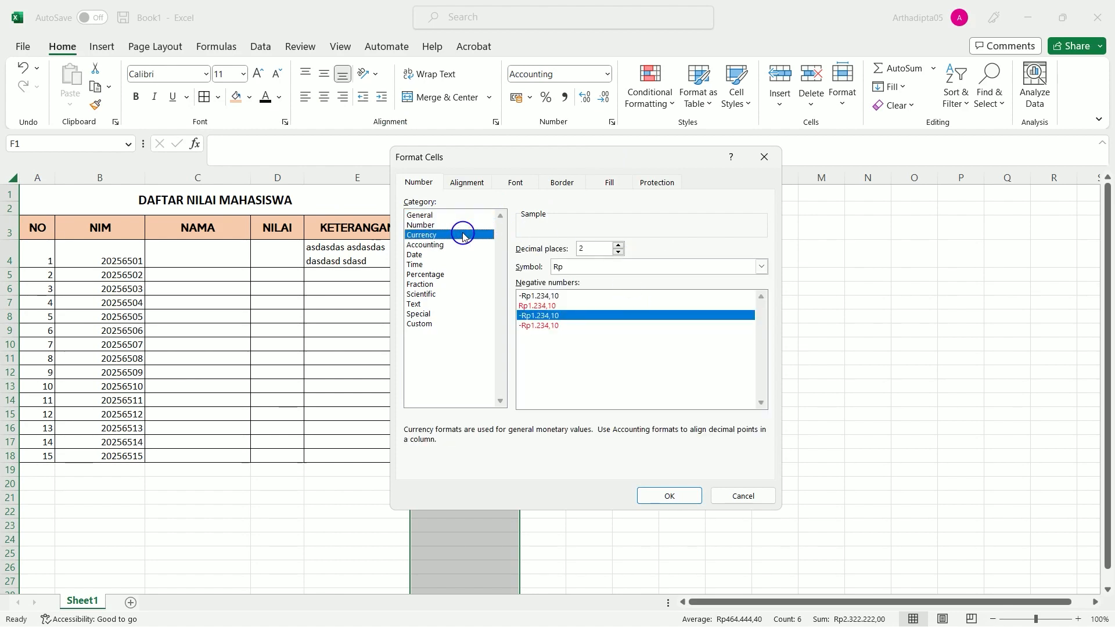
pyautogui.click(761, 266)
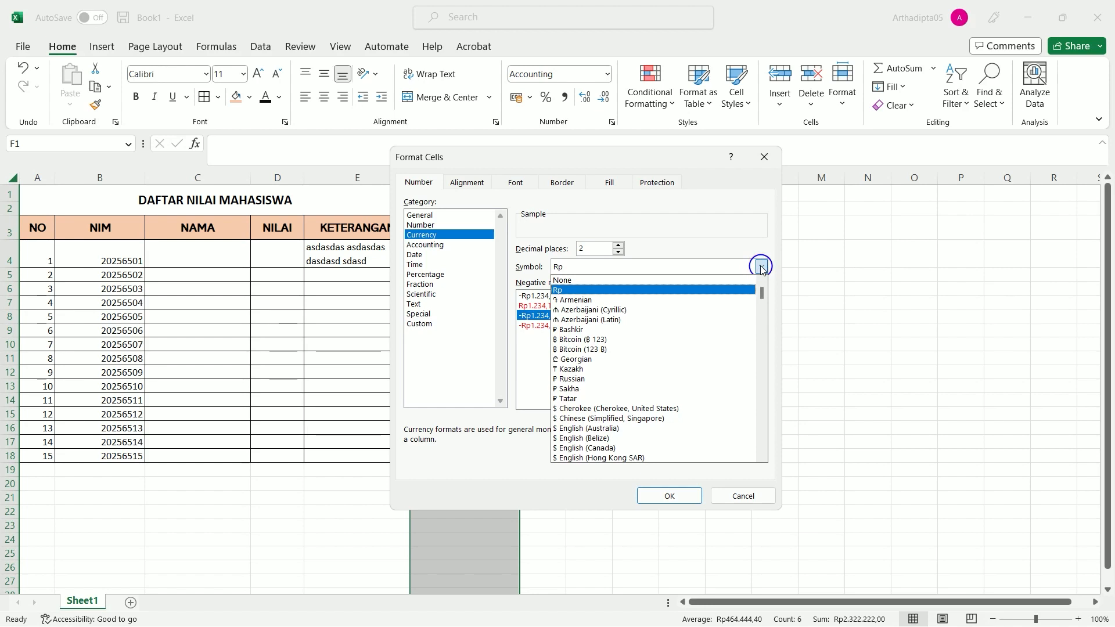
pyautogui.click(761, 267)
# Apply the Accounting format with the $ English (Australia) symbol to the TABUNGAN column F.
pyautogui.click(428, 245)
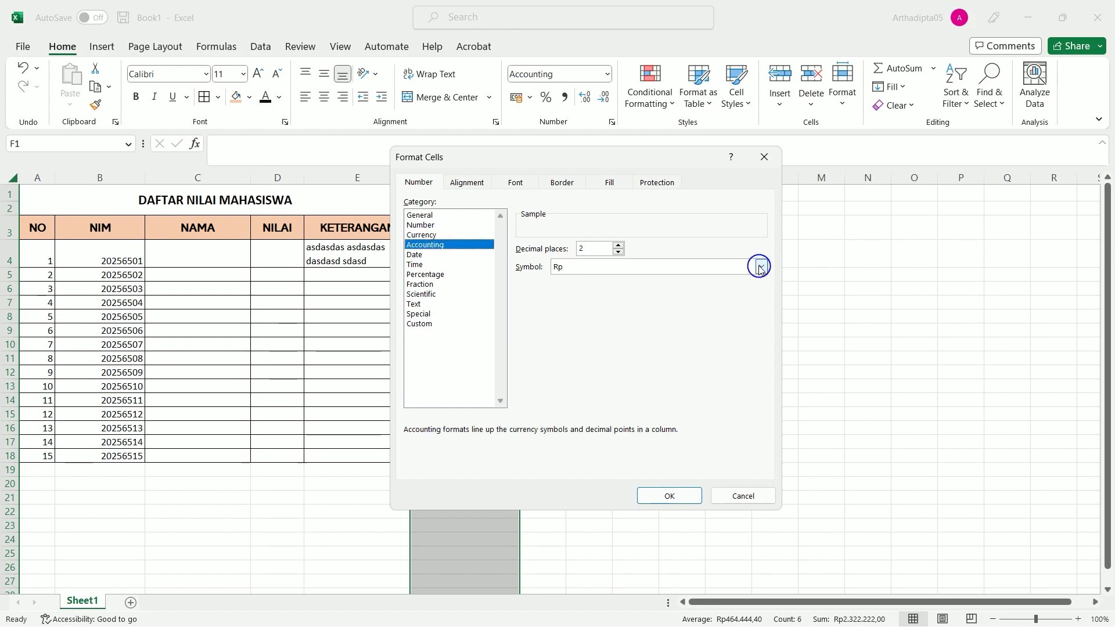
pyautogui.click(761, 267)
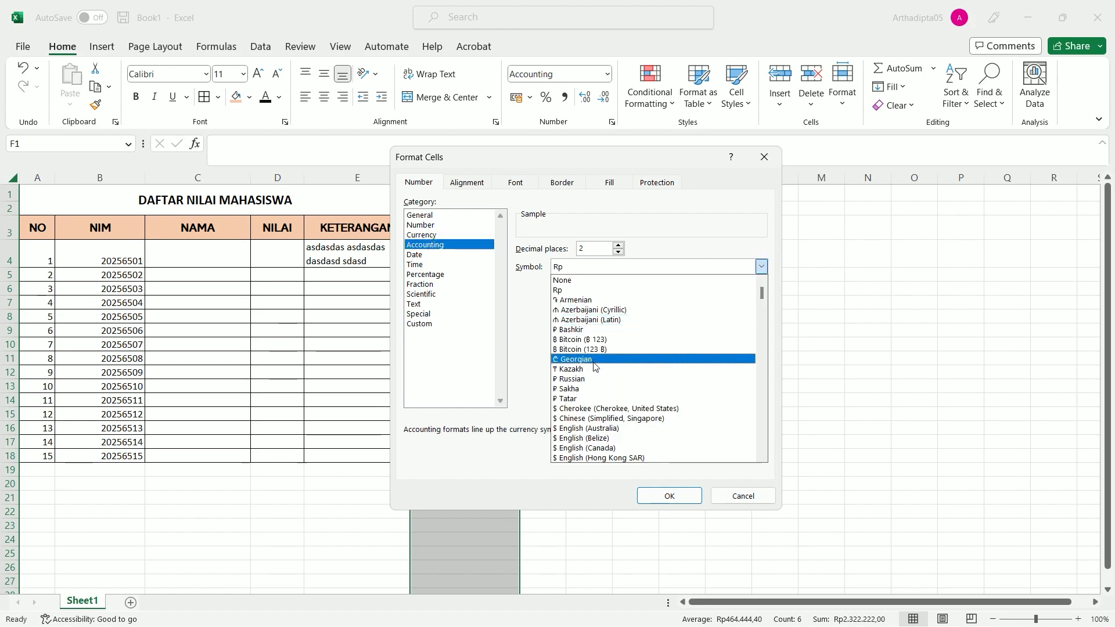
pyautogui.scroll(-1, 598, 381)
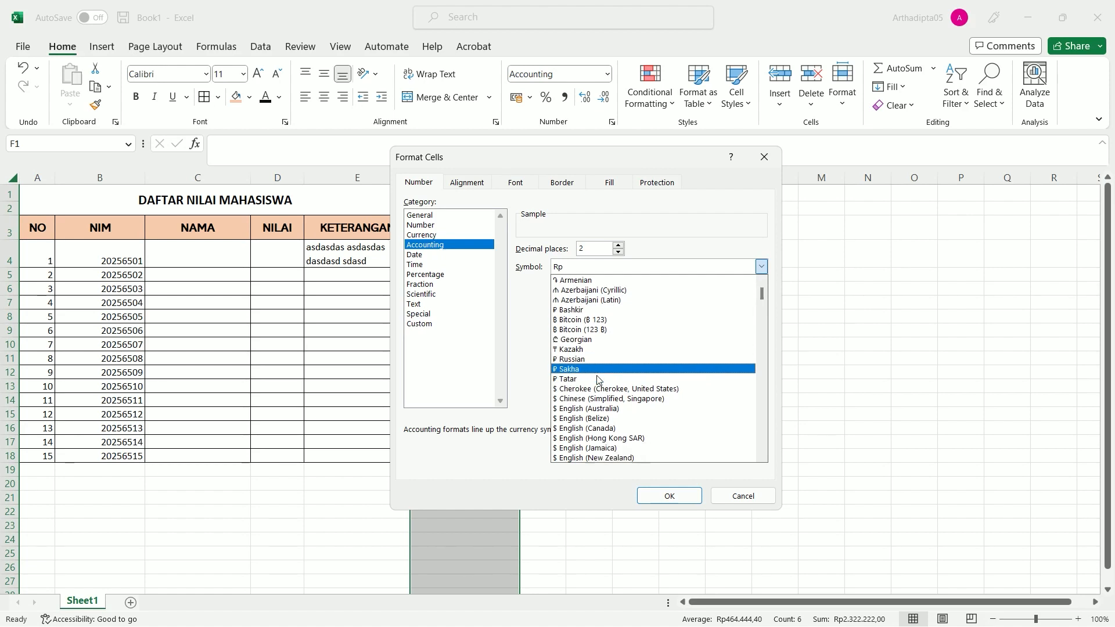
pyautogui.click(619, 409)
pyautogui.click(670, 494)
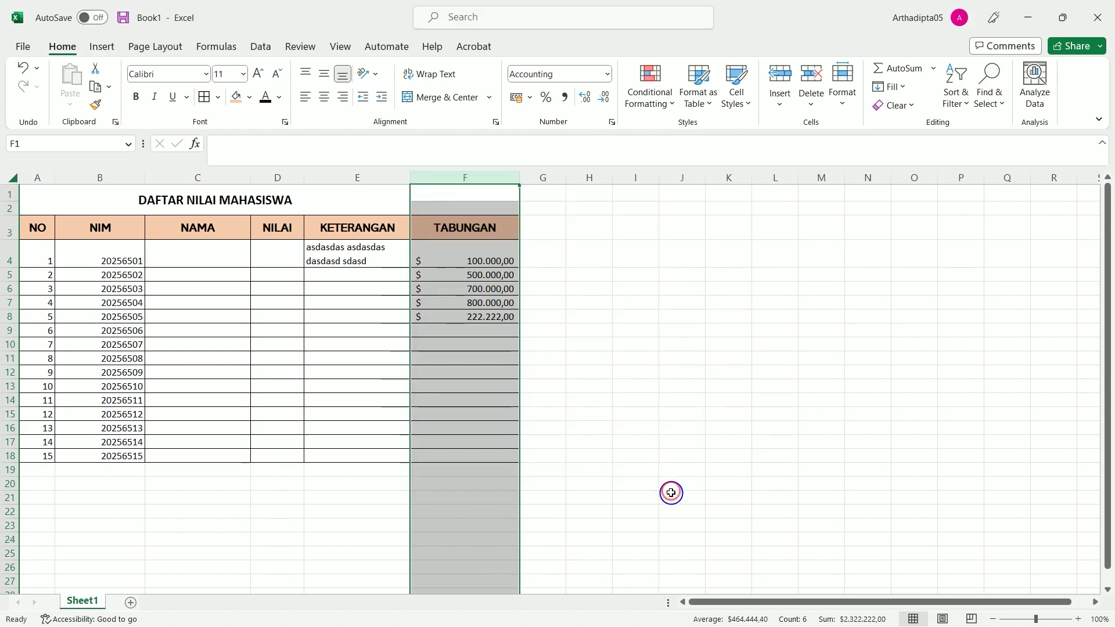
pyautogui.click(689, 373)
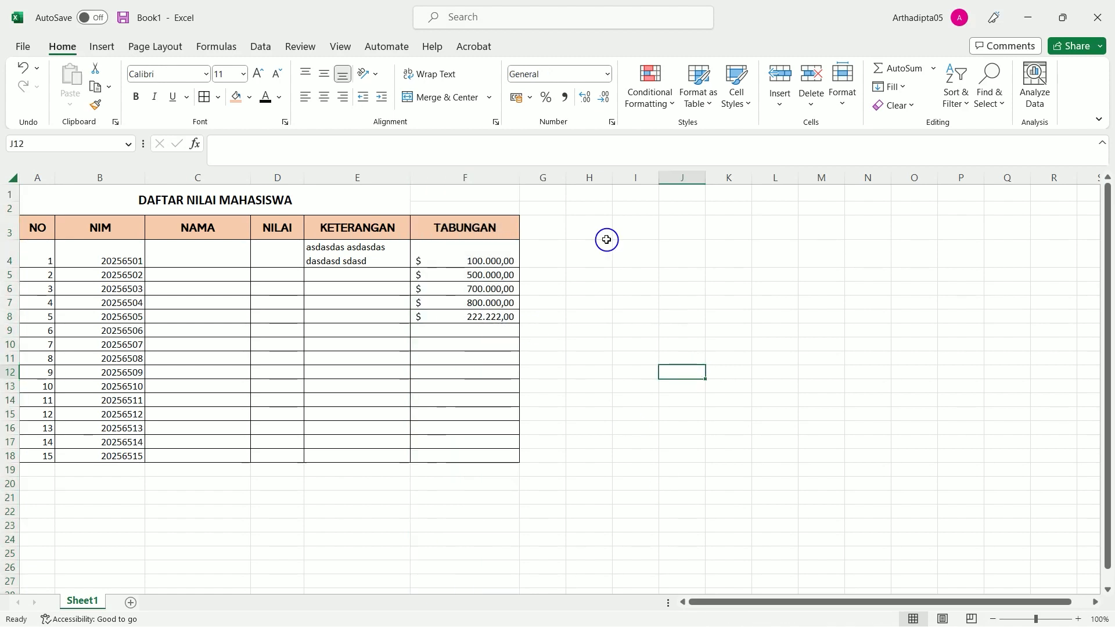
# Return the TABUNGAN column F to the Accounting format with the Rp symbol.
pyautogui.click(475, 177)
pyautogui.click(606, 73)
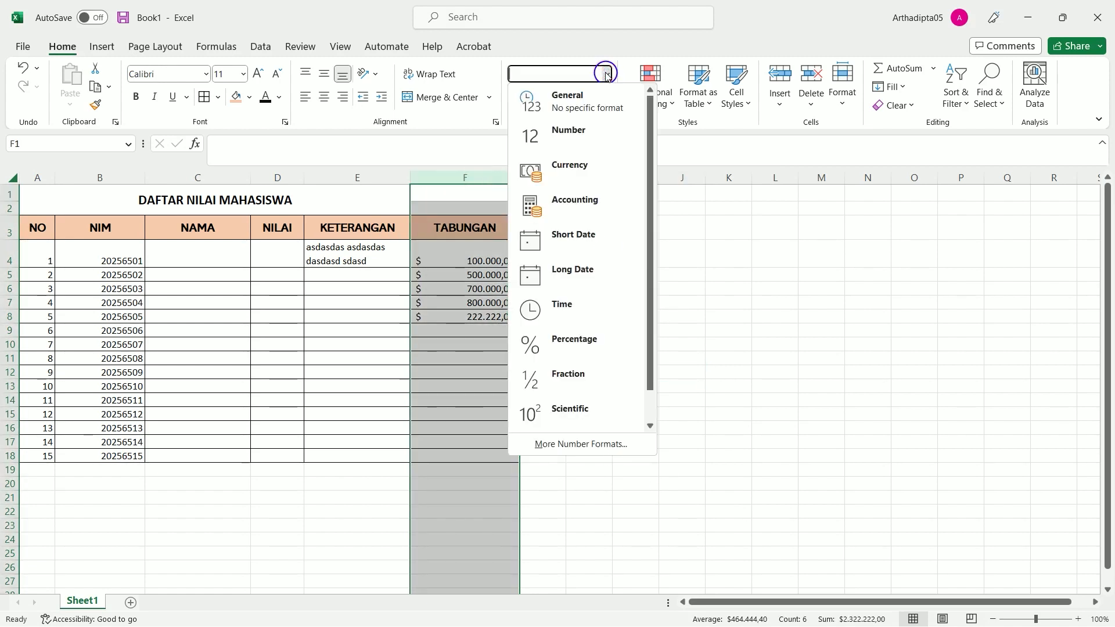
pyautogui.click(596, 209)
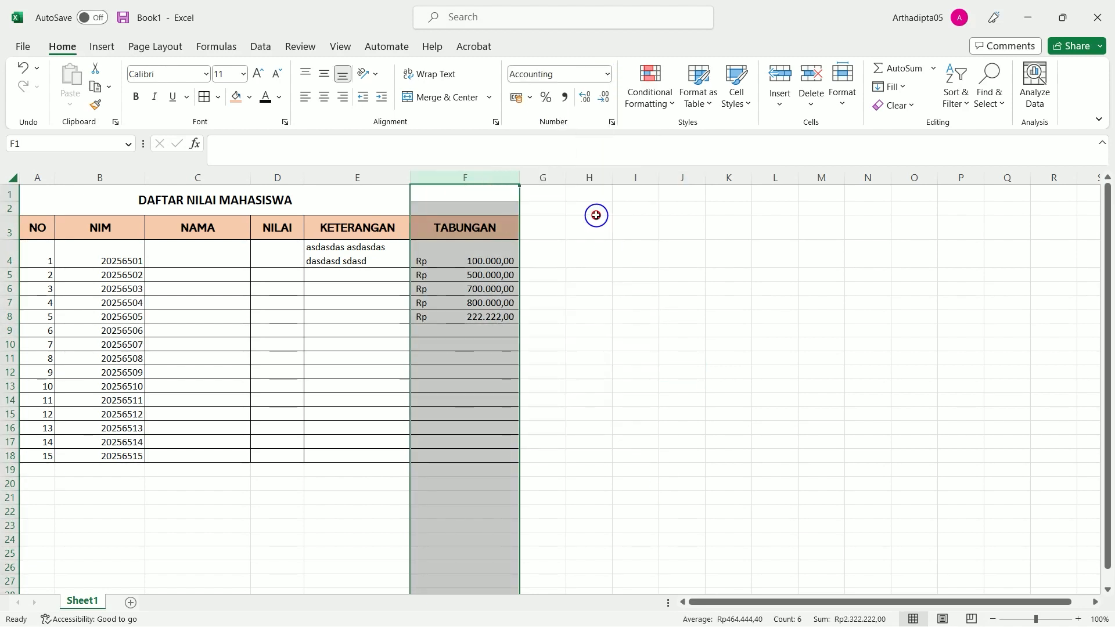
pyautogui.click(606, 74)
pyautogui.click(595, 437)
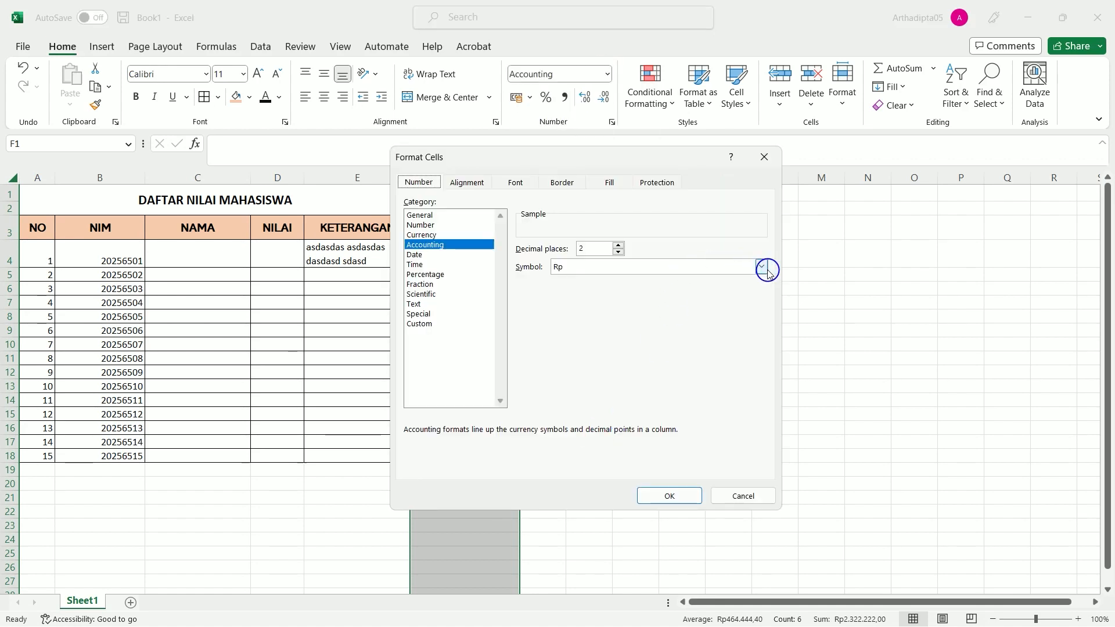
pyautogui.click(761, 267)
pyautogui.click(591, 290)
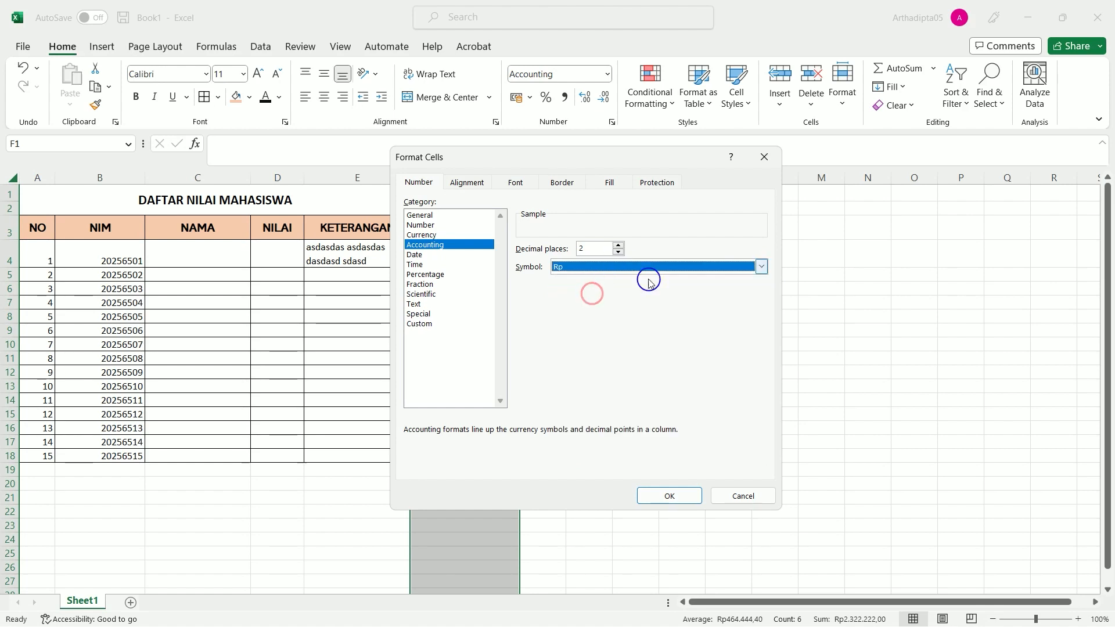
pyautogui.click(658, 495)
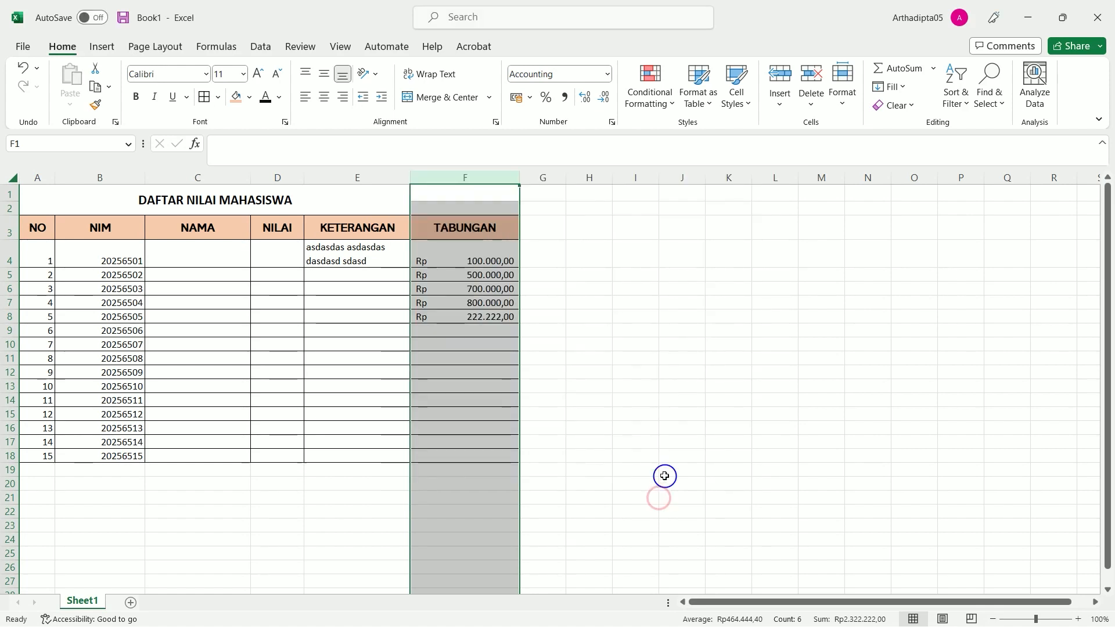
pyautogui.click(561, 318)
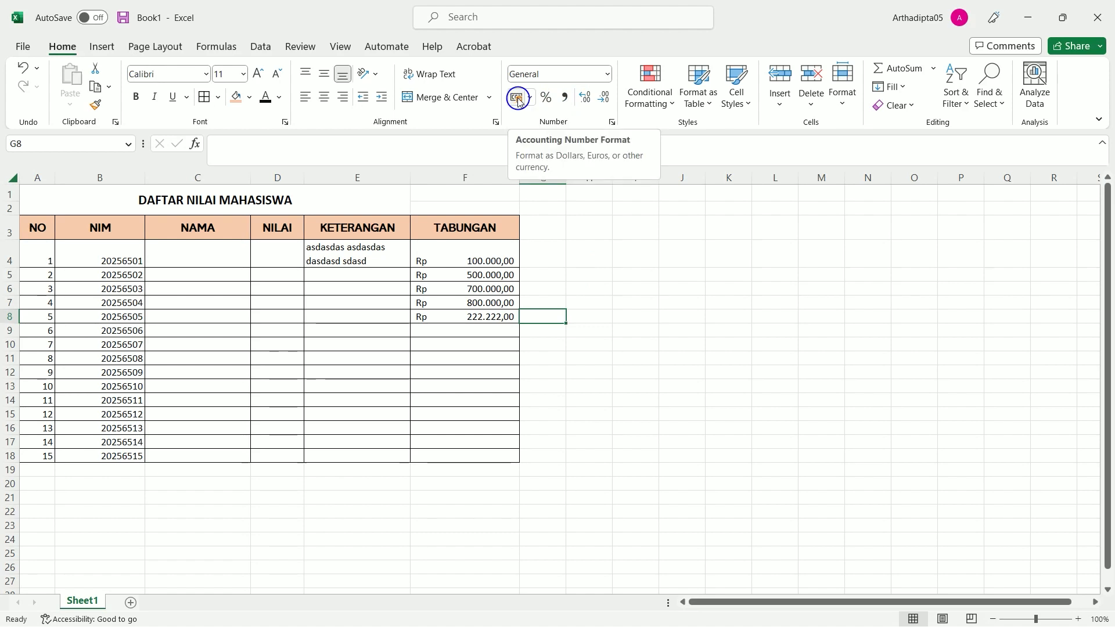
# Change the number format of the TABUNGAN amounts in F4:F8 to General.
pyautogui.moveTo(477, 250); pyautogui.dragTo(473, 316)
pyautogui.click(606, 75)
pyautogui.click(588, 100)
pyautogui.click(633, 302)
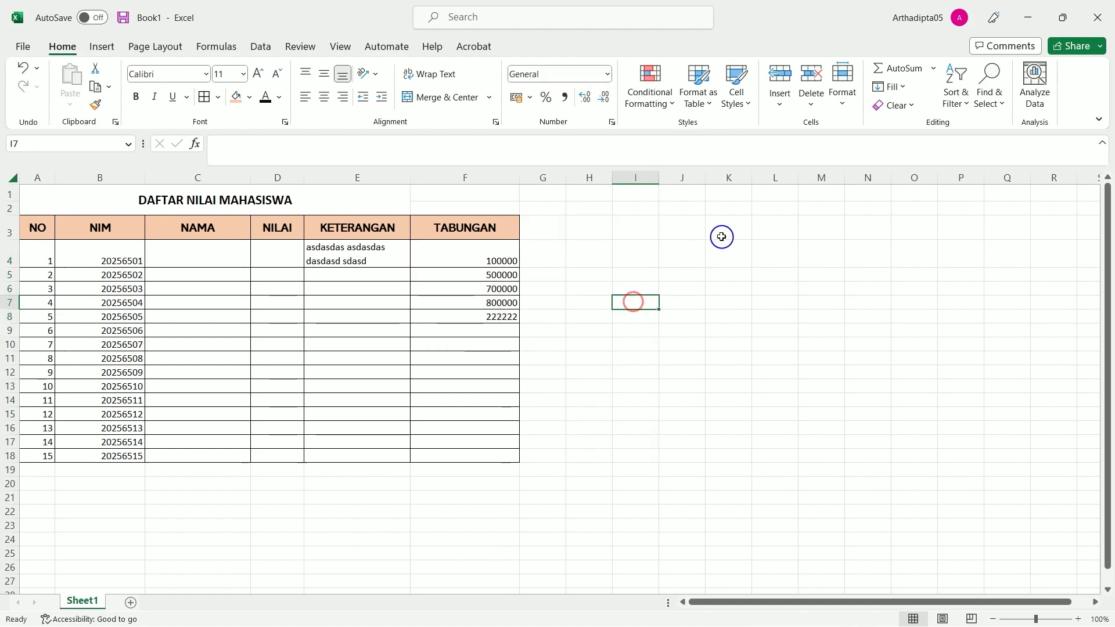
# Apply the Rp Accounting number format to the TABUNGAN column F and enter 10000 in cell F9.
pyautogui.click(445, 175)
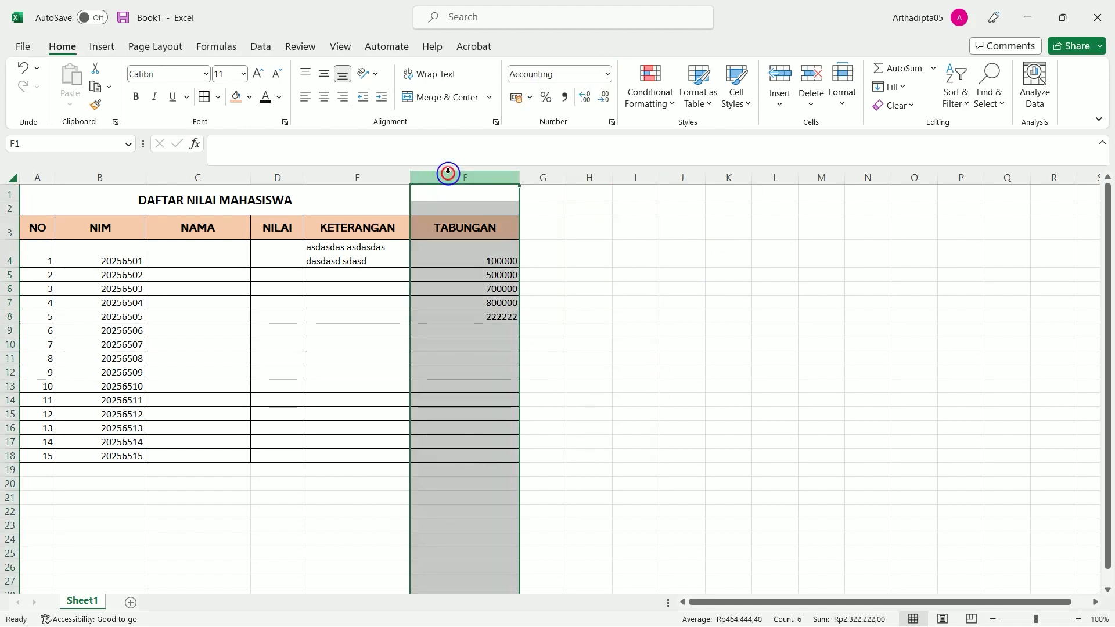
pyautogui.click(518, 97)
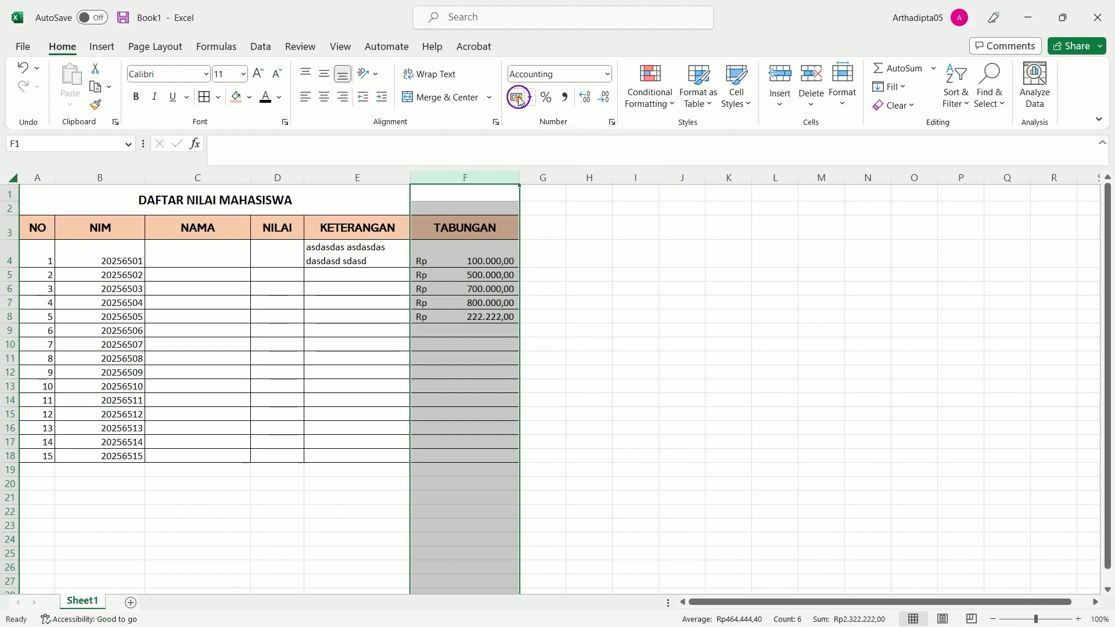
pyautogui.click(580, 304)
pyautogui.click(483, 335)
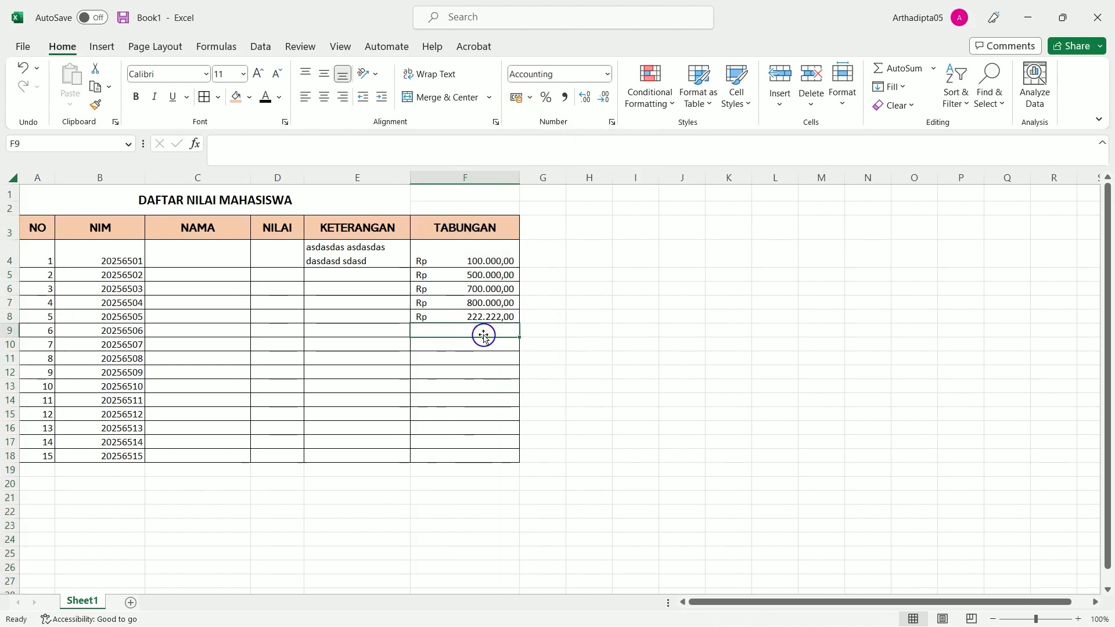
pyautogui.write('10000')
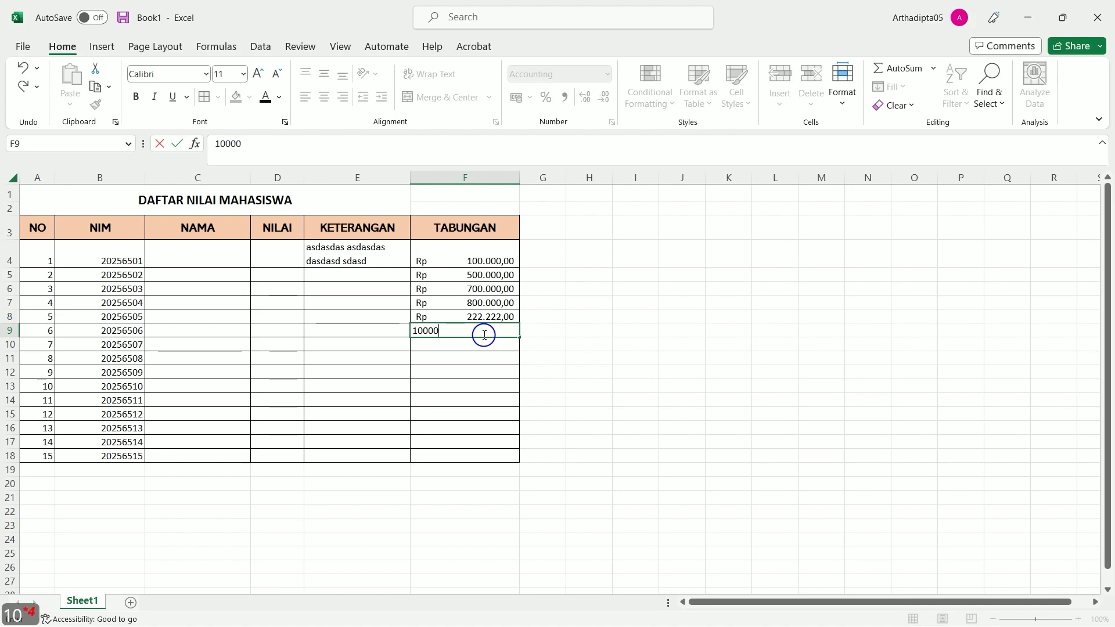
pyautogui.press('Return')
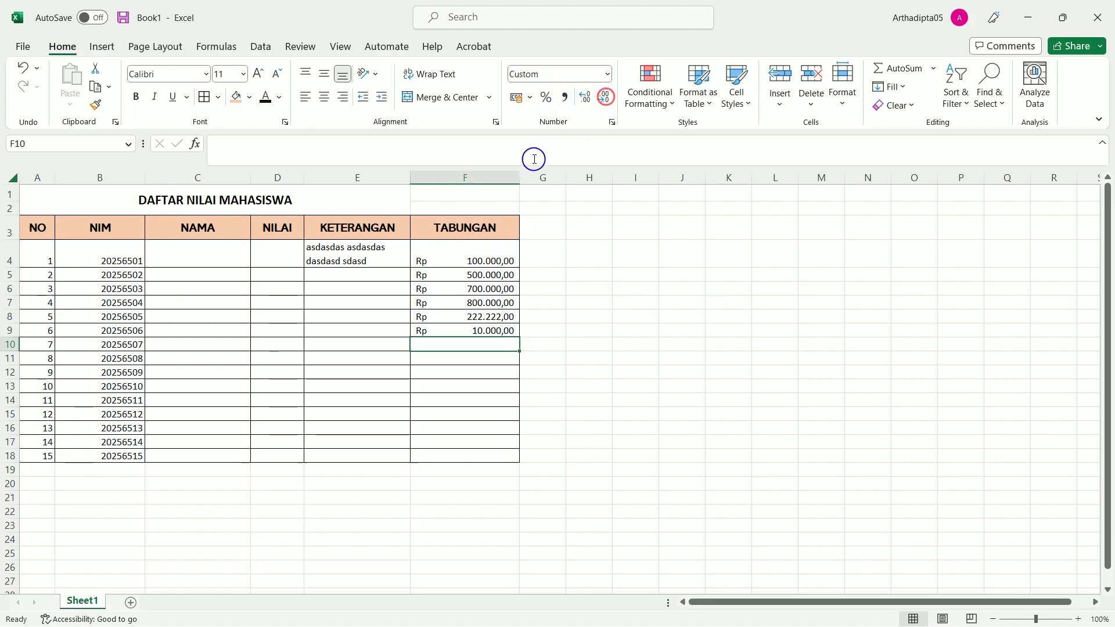
# Increase the decimal places of the TABUNGAN column F, and reduce them until no decimals are left.
pyautogui.click(491, 178)
pyautogui.click(586, 101)
pyautogui.click(585, 101)
pyautogui.click(607, 101)
pyautogui.click(606, 101)
pyautogui.click(605, 100)
pyautogui.click(605, 100)
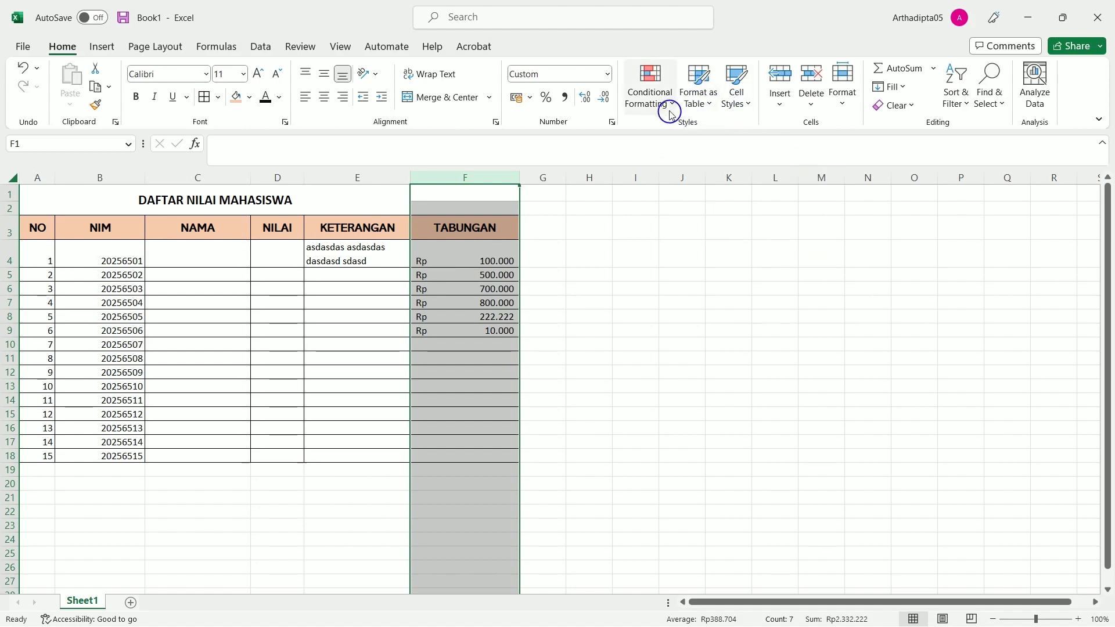
# Insert a blank column before the KETERANGAN column E.
pyautogui.click(599, 179)
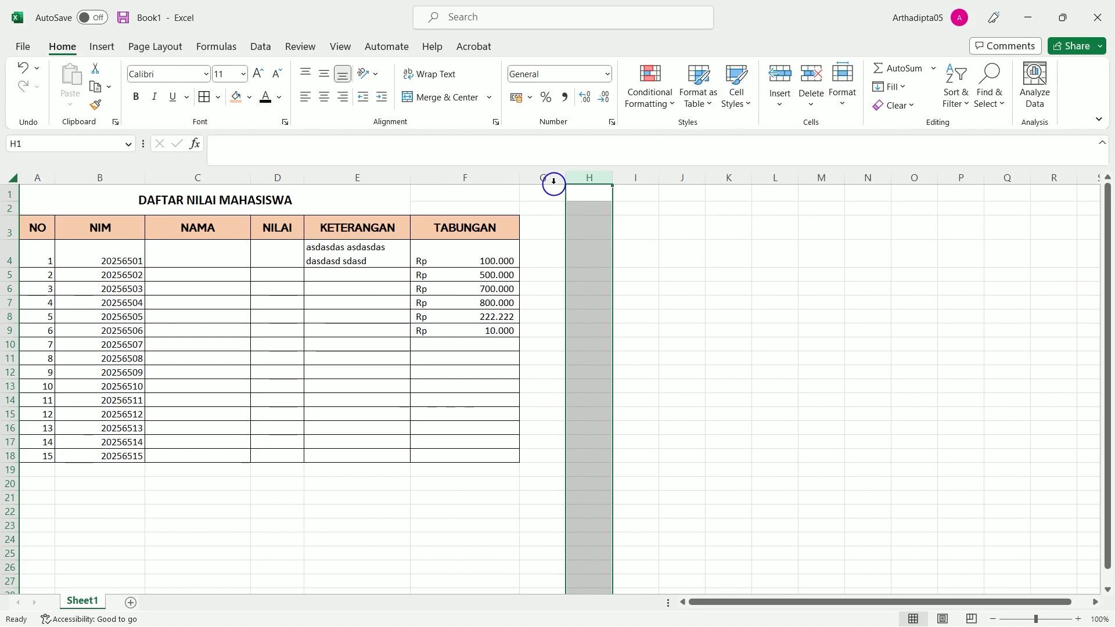
pyautogui.click(473, 180)
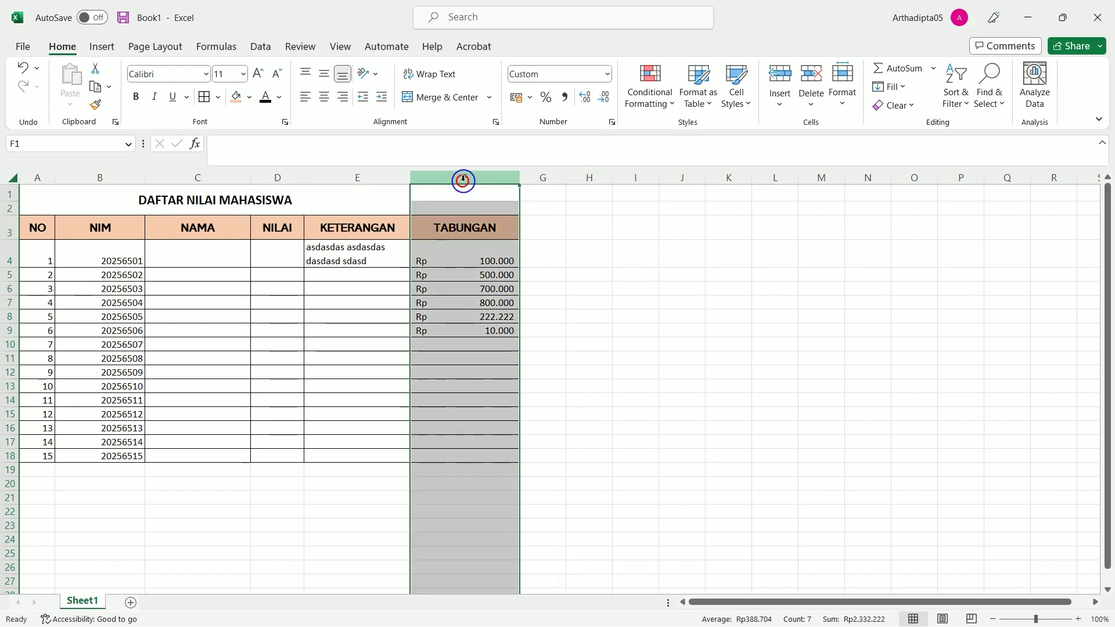
pyautogui.click(364, 180)
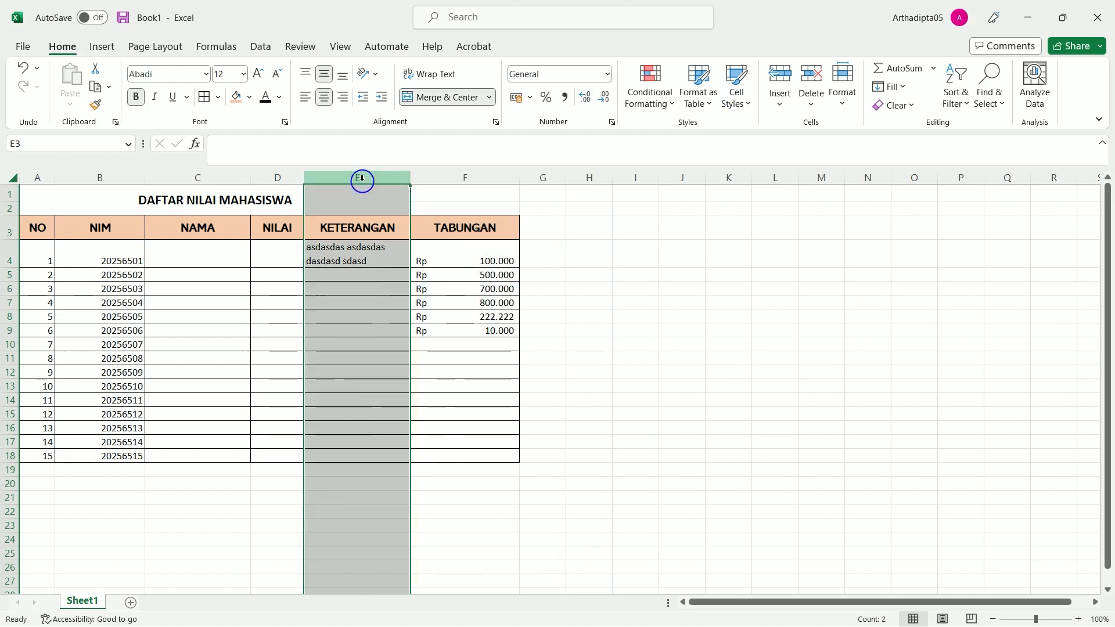
pyautogui.click(785, 78)
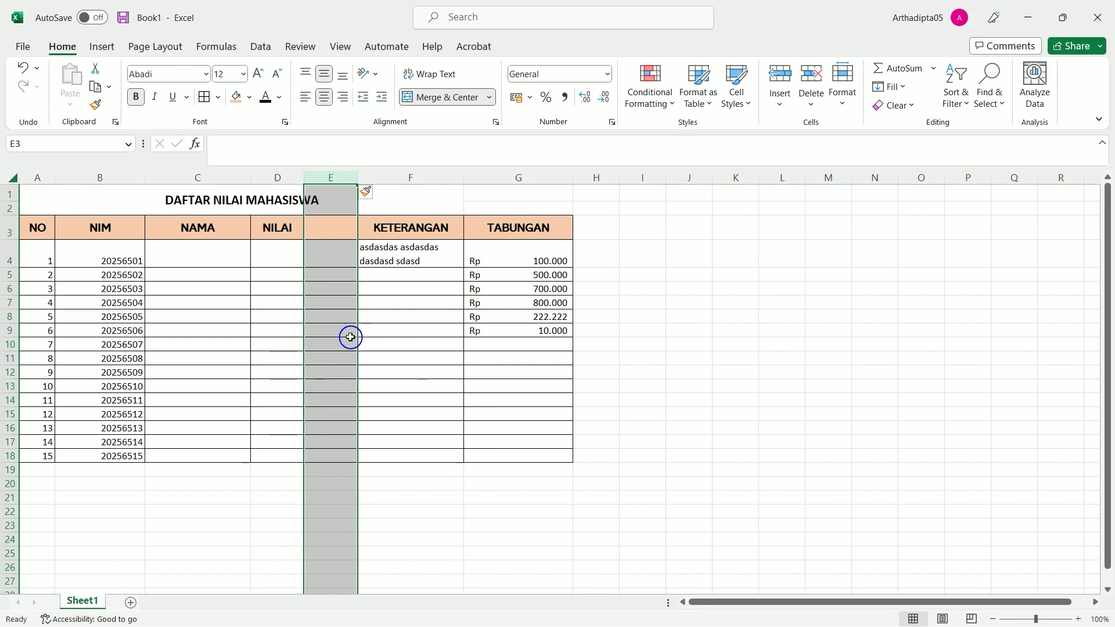
# Undo the column insertion, and insert a blank column before KETERANGAN again.
pyautogui.hotkey('ctrl', 'z')
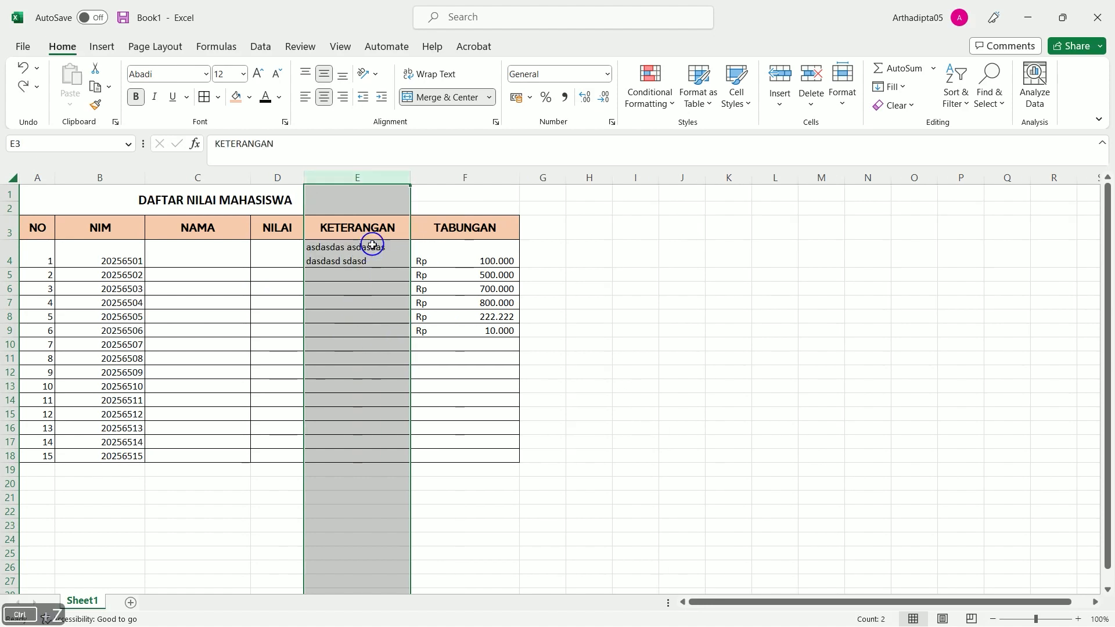
pyautogui.rightClick(338, 180)
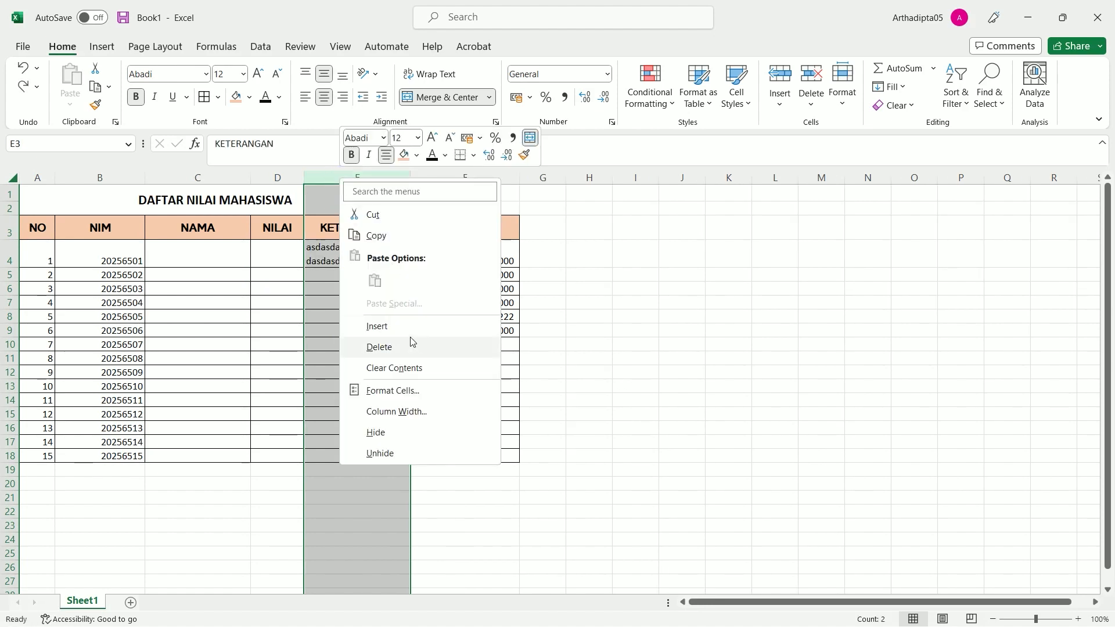
pyautogui.click(381, 326)
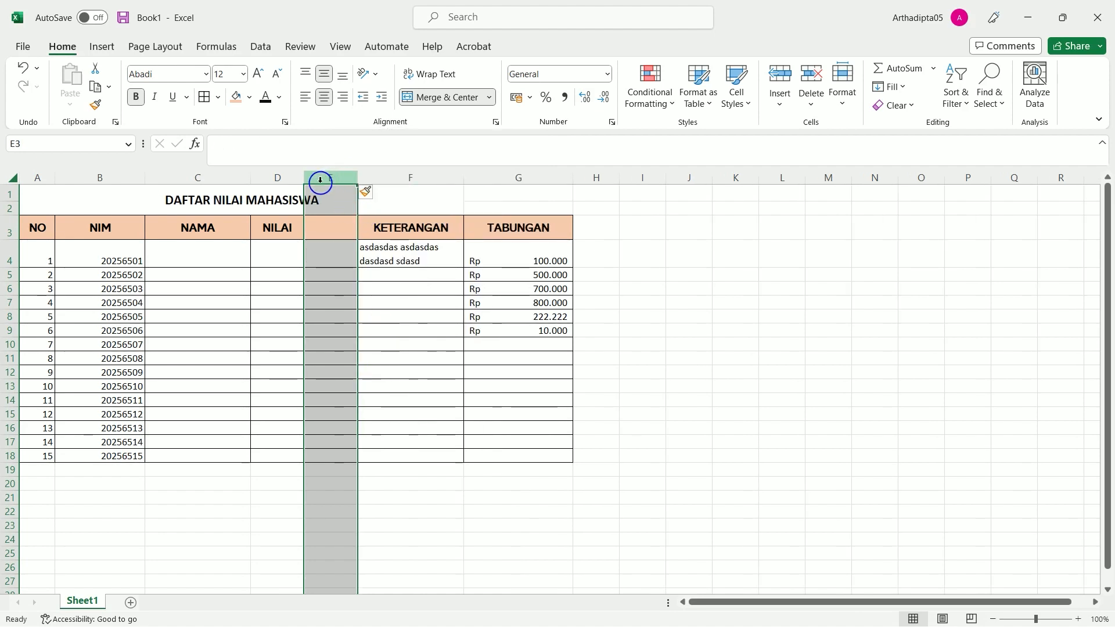
# Delete the blank column E before KETERANGAN, undo the deletion, and delete the column again.
pyautogui.click(819, 80)
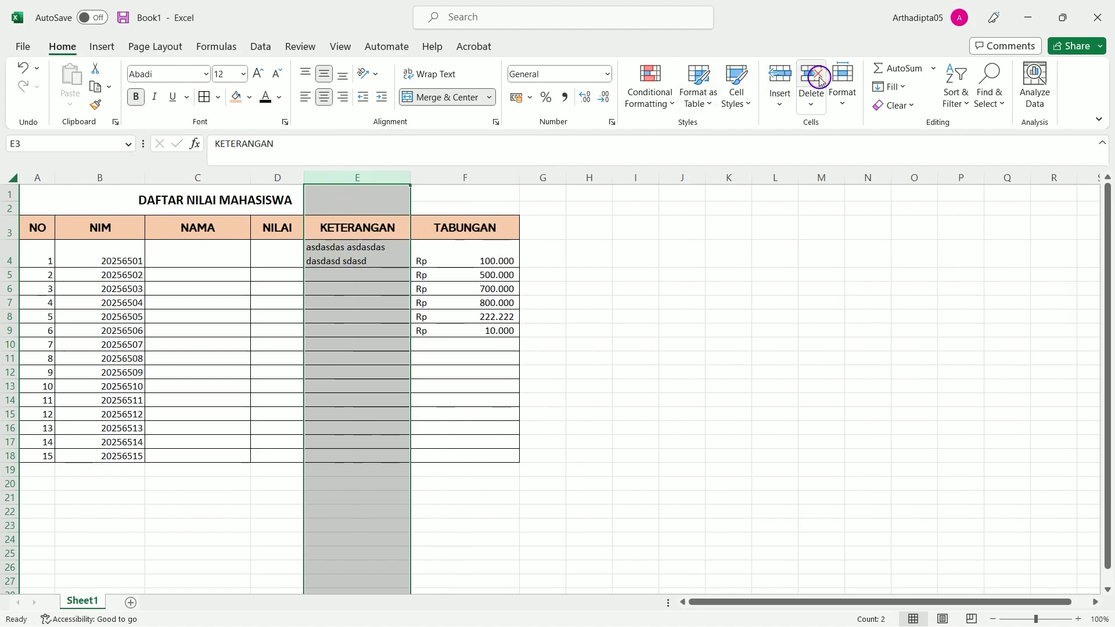
pyautogui.hotkey('ctrl', 'z')
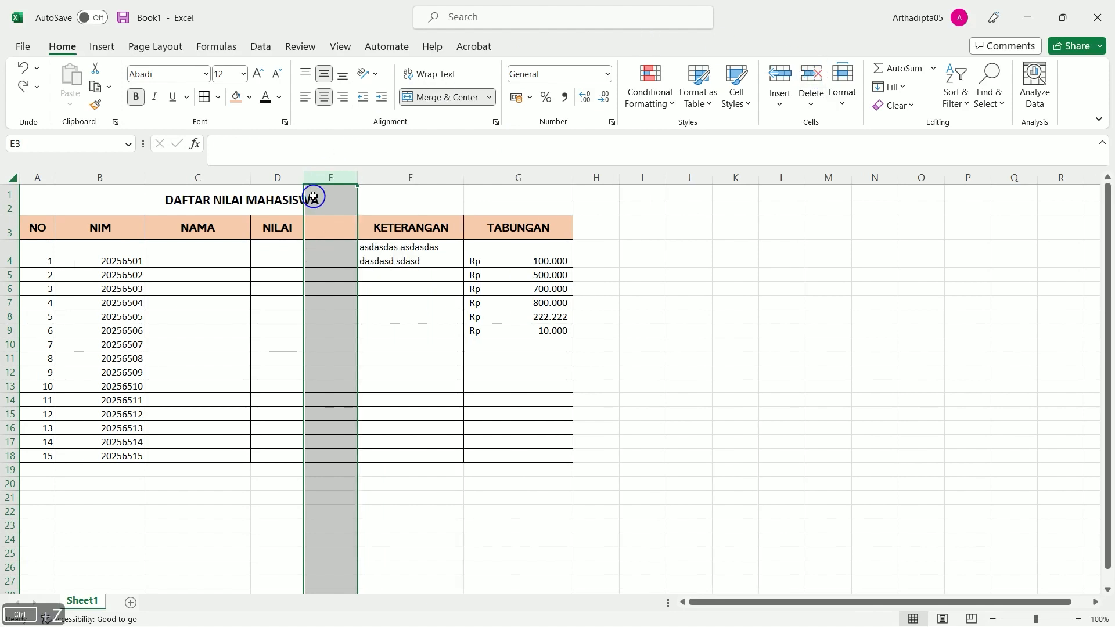
pyautogui.rightClick(340, 178)
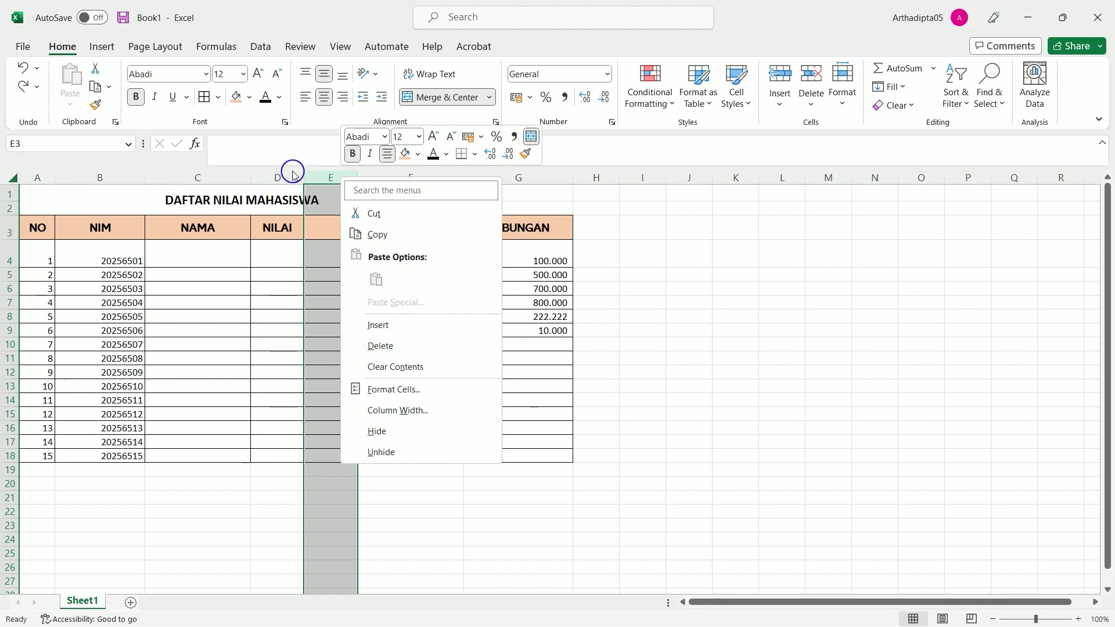
pyautogui.click(401, 345)
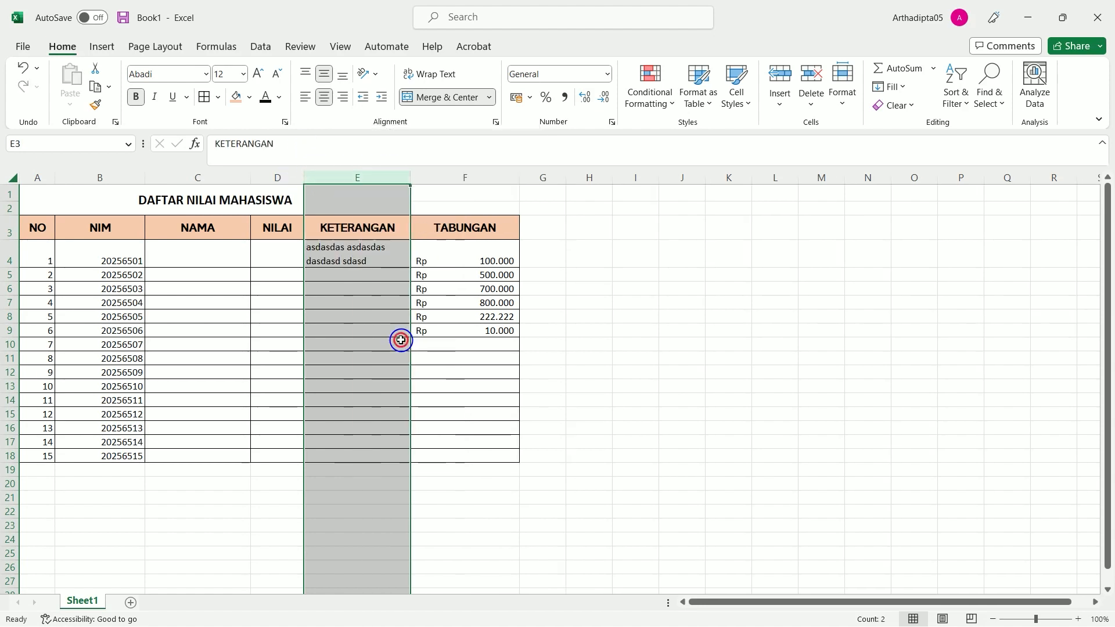
pyautogui.click(612, 347)
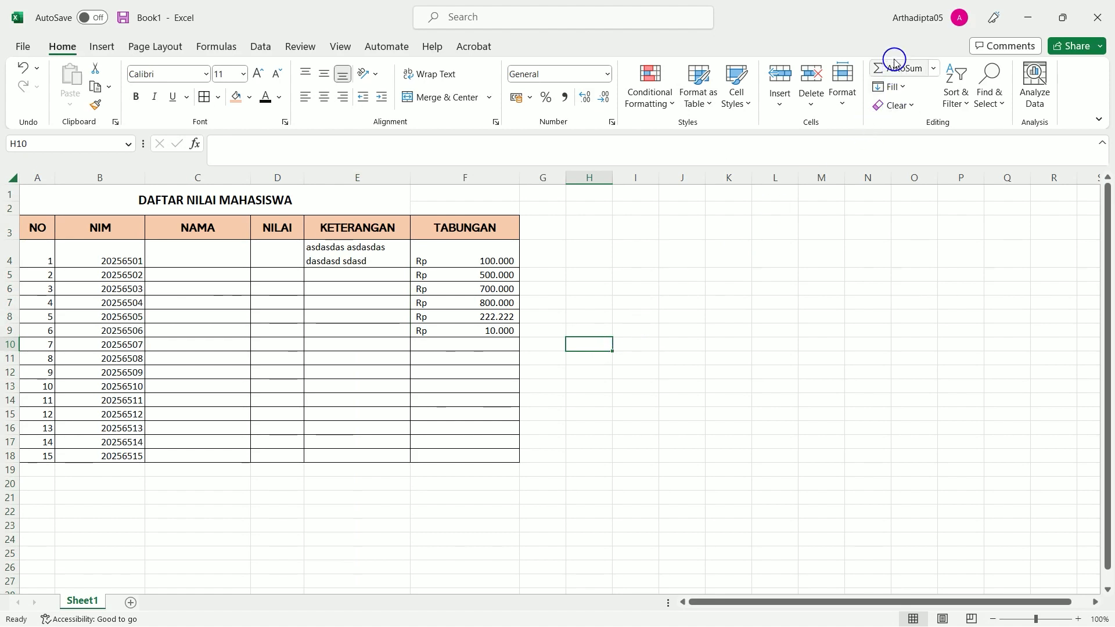
pyautogui.click(933, 68)
pyautogui.click(933, 68)
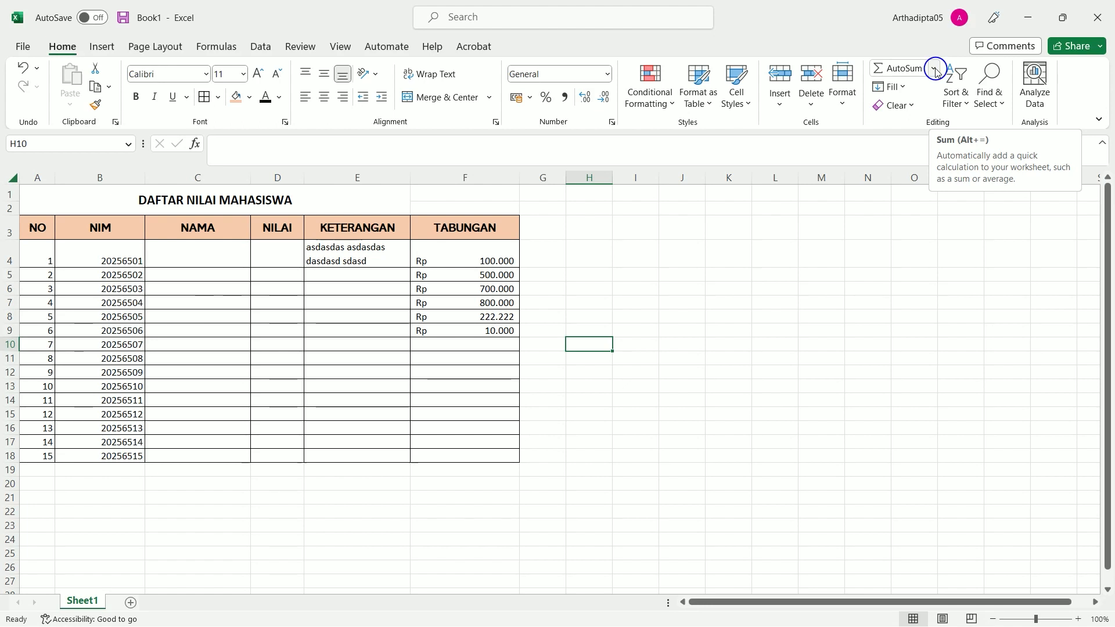
# Enter a SUM formula in cell F18 that adds the TABUNGAN amounts in F4:F16.
pyautogui.doubleClick(430, 457)
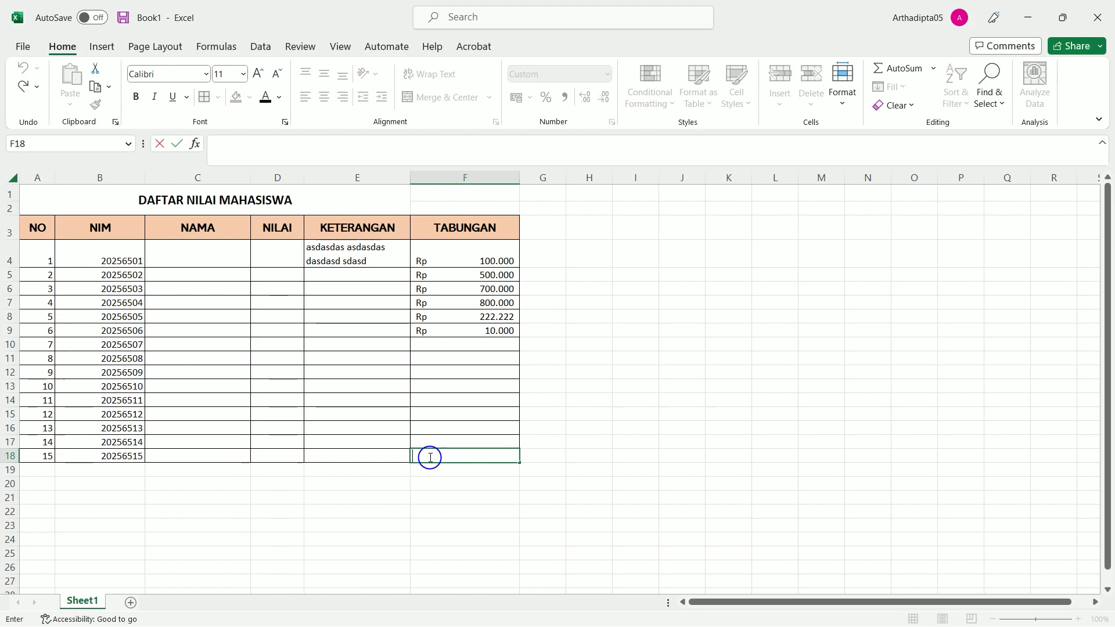
pyautogui.write('=')
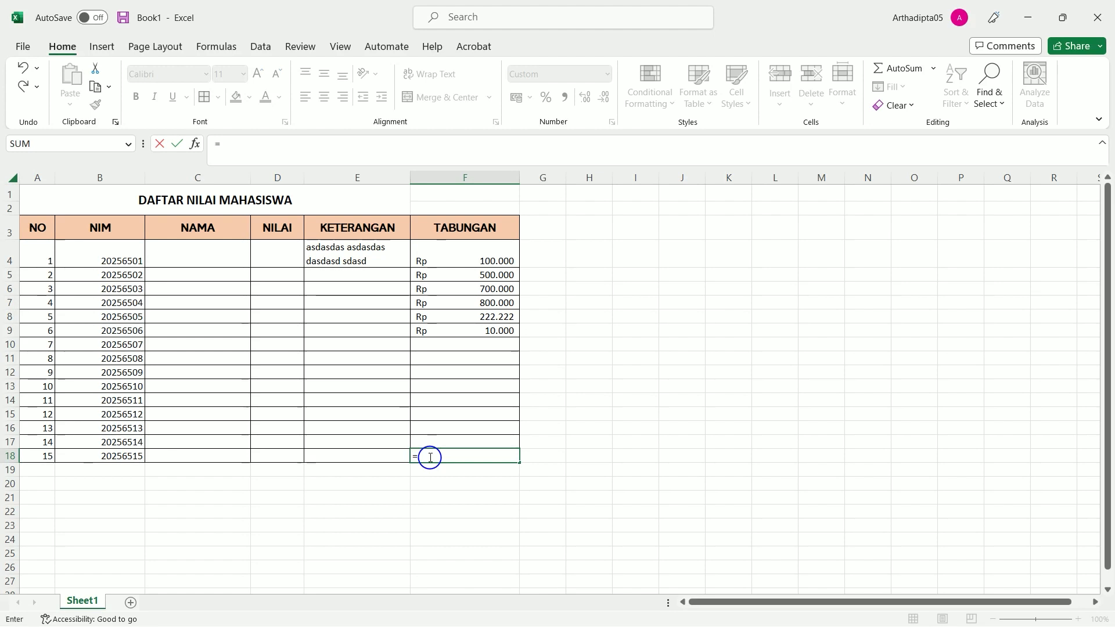
pyautogui.write('SUM')
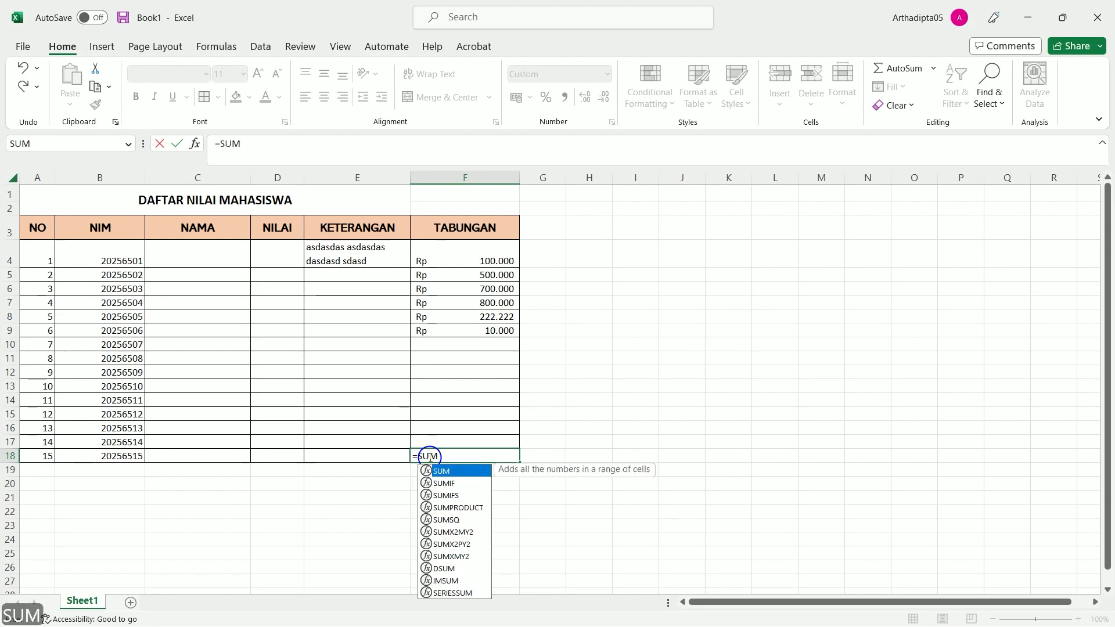
pyautogui.doubleClick(441, 471)
pyautogui.moveTo(480, 262); pyautogui.dragTo(472, 435)
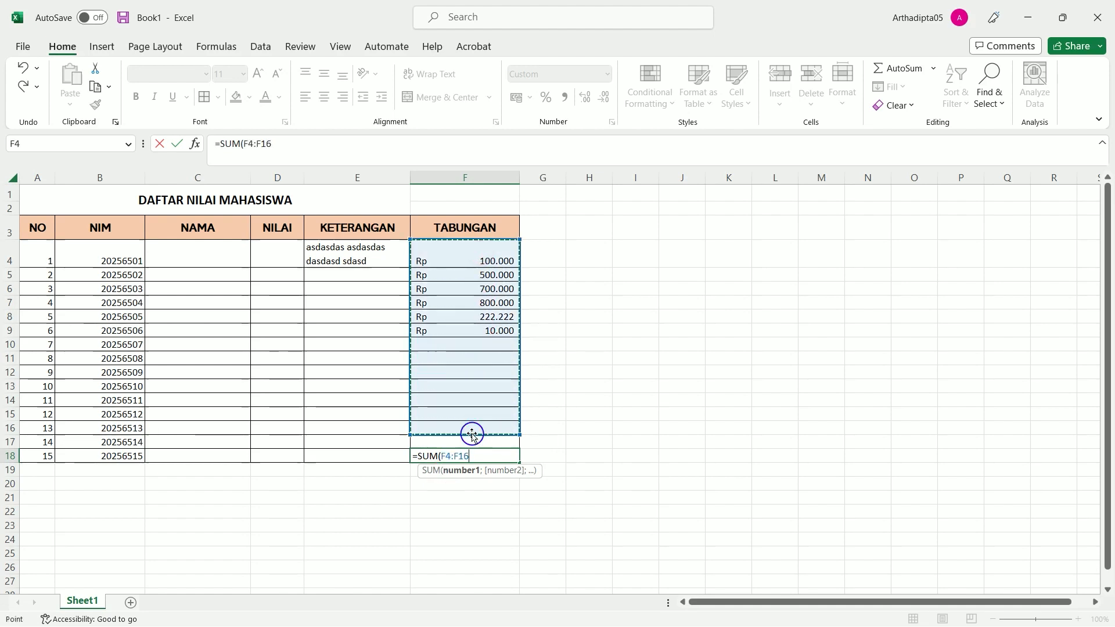
pyautogui.press('Return')
pyautogui.moveTo(496, 259); pyautogui.dragTo(502, 331)
pyautogui.click(514, 481)
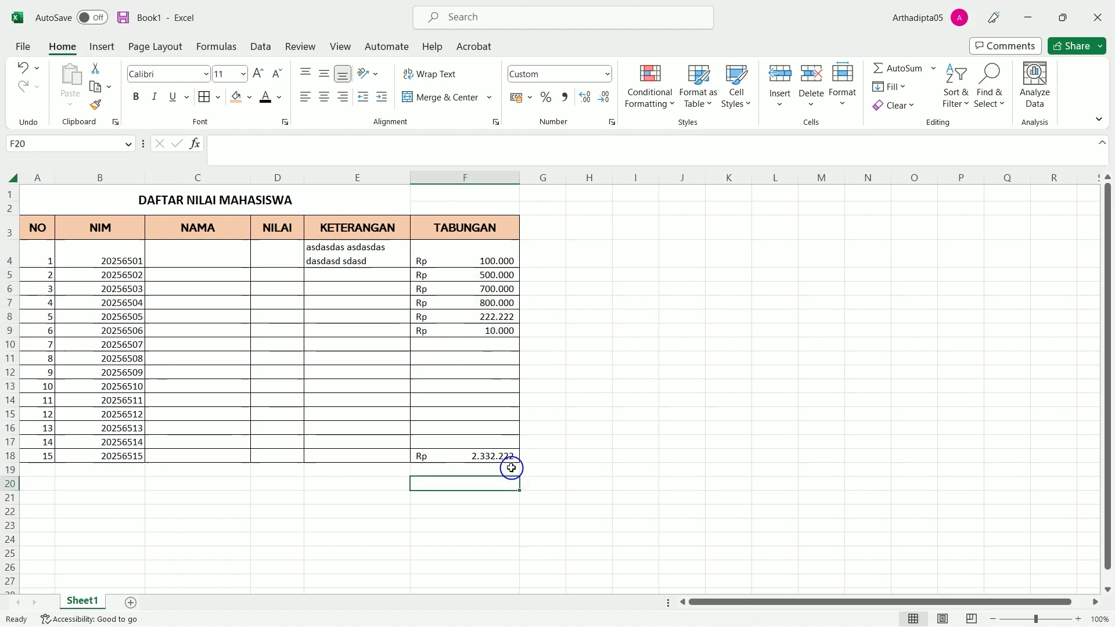
# Total the TABUNGAN amounts F4:F9 in cell F19 using AutoSum.
pyautogui.click(472, 467)
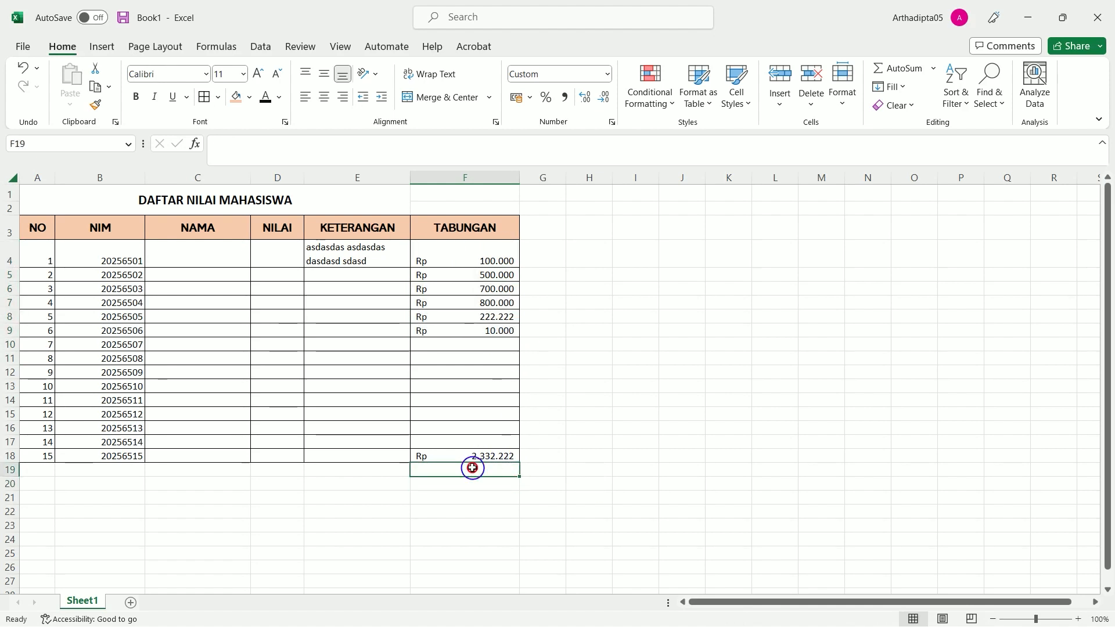
pyautogui.click(907, 68)
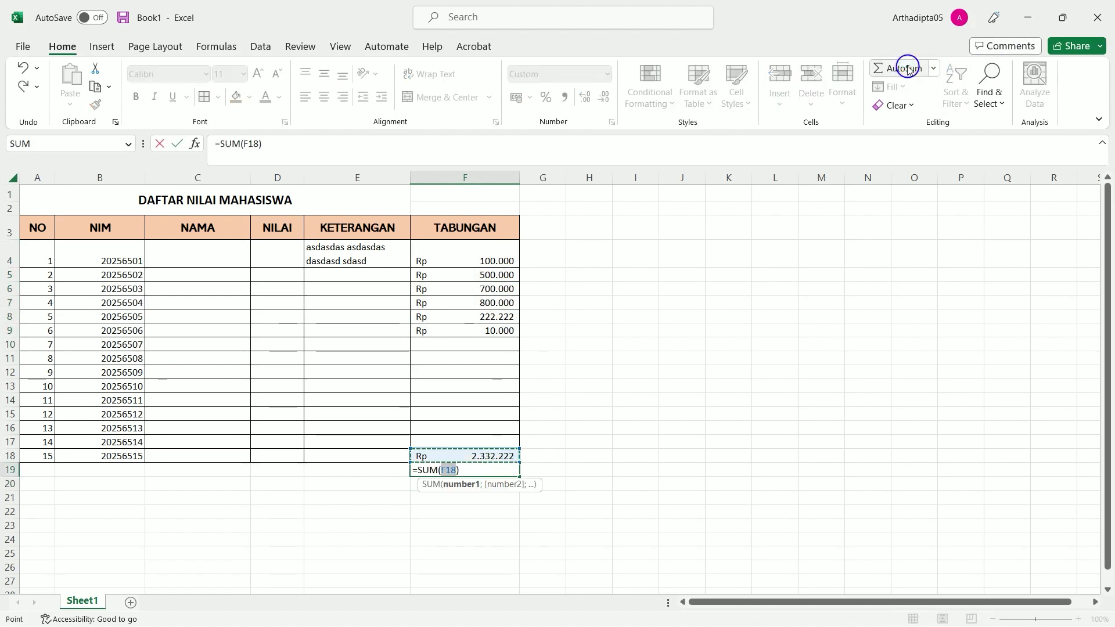
pyautogui.moveTo(494, 257); pyautogui.dragTo(488, 332)
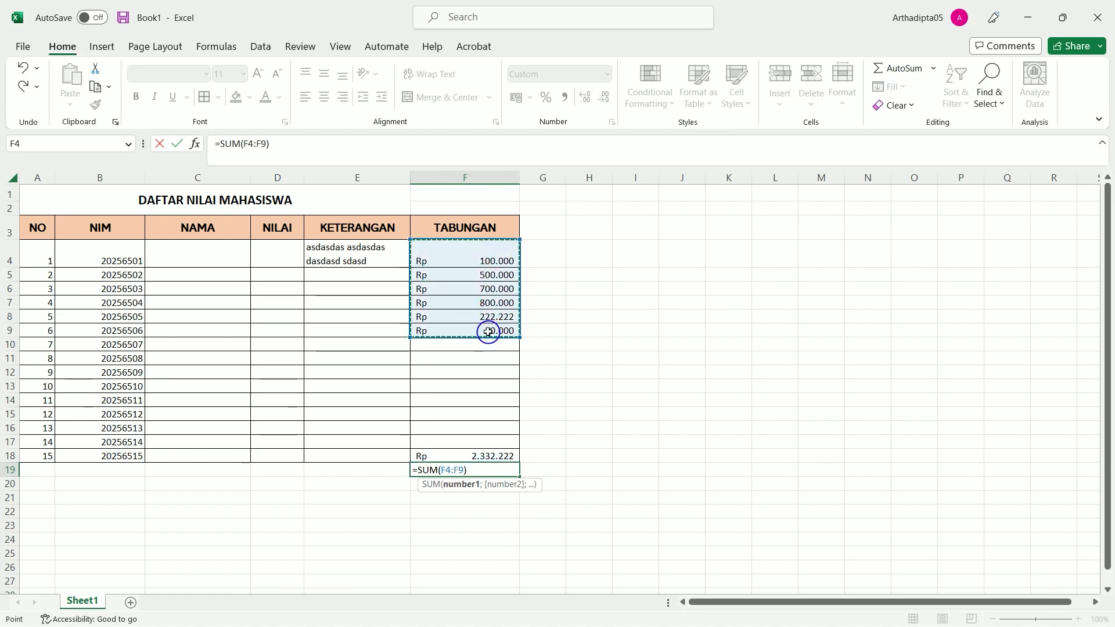
pyautogui.press('Return')
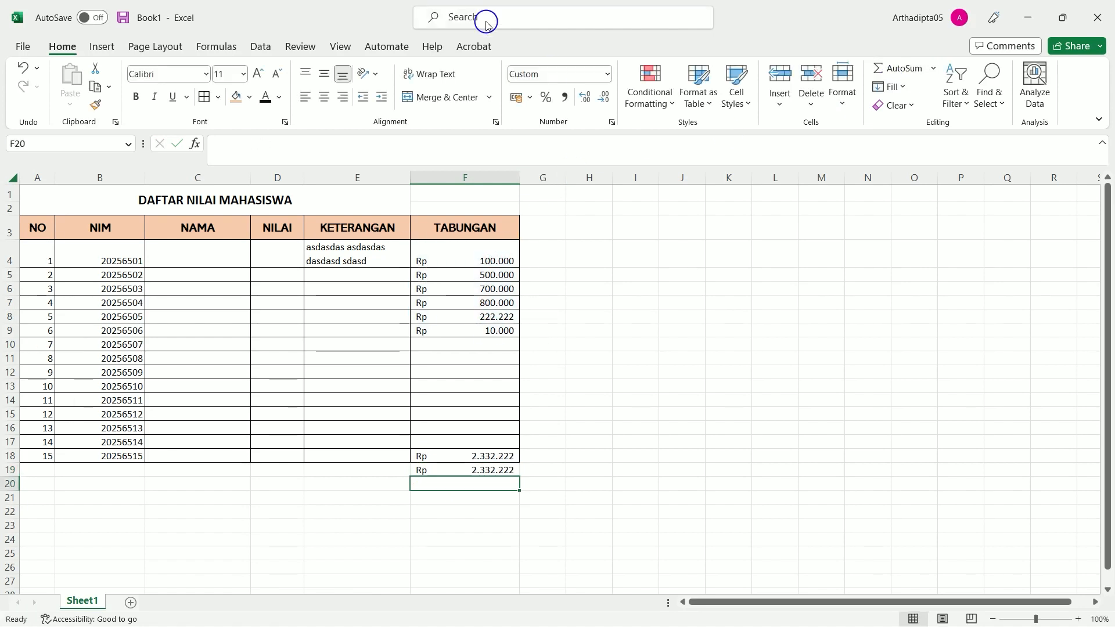
pyautogui.click(933, 68)
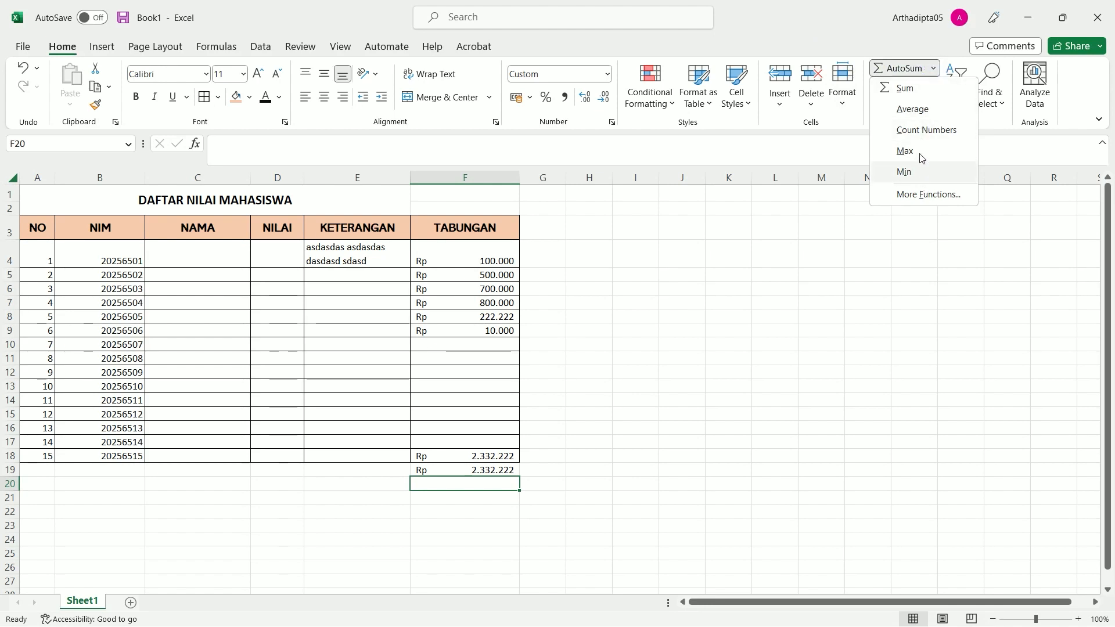
pyautogui.click(729, 271)
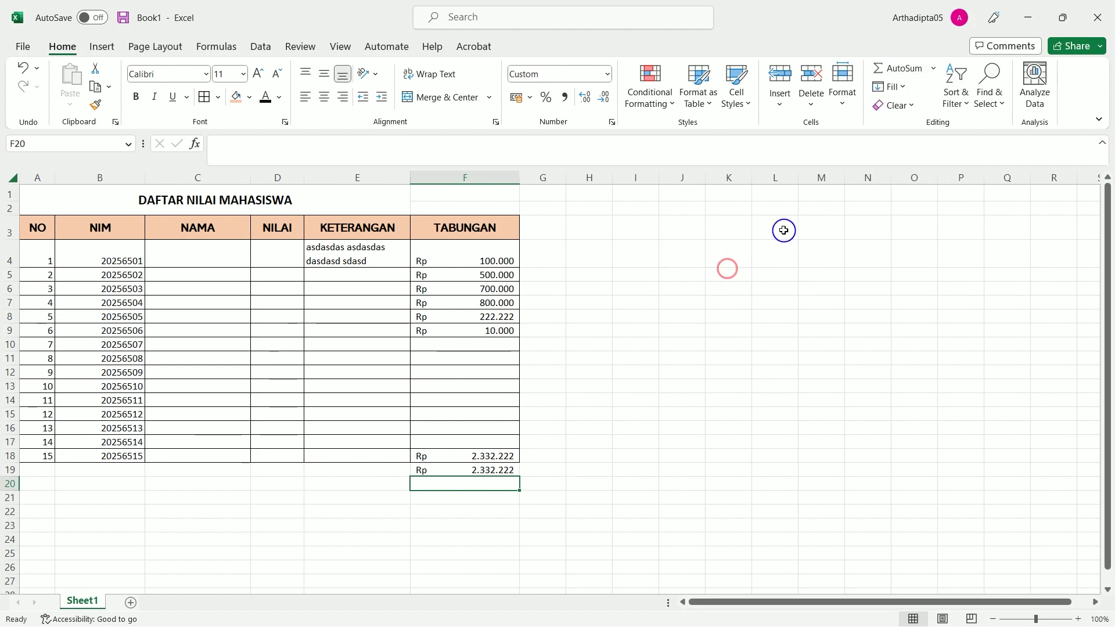